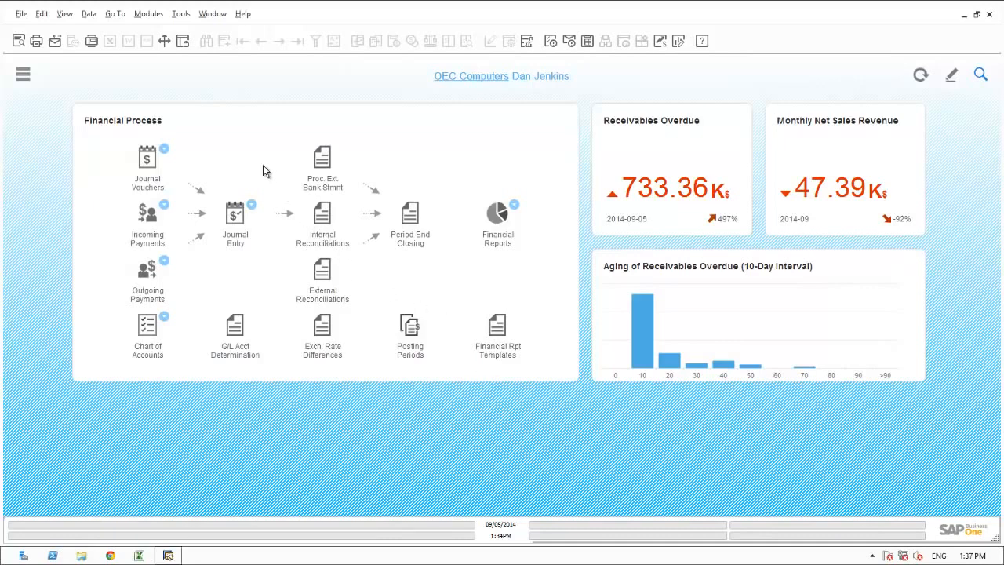
# Open the chart of accounts and review the Cash on Hand and Cash at Bank - Checking details, including the checking account's currency options
pyautogui.click(146, 325)
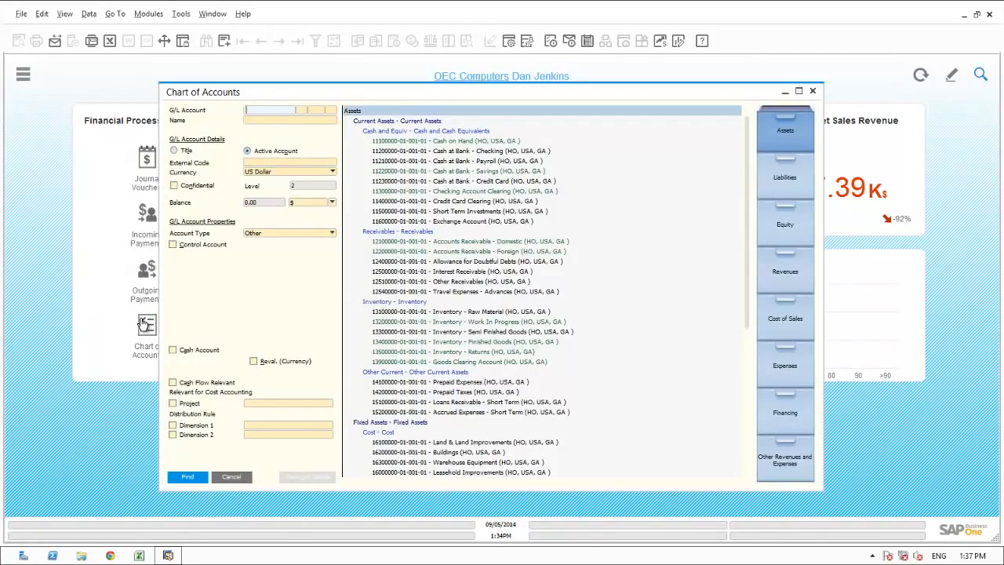
pyautogui.click(427, 141)
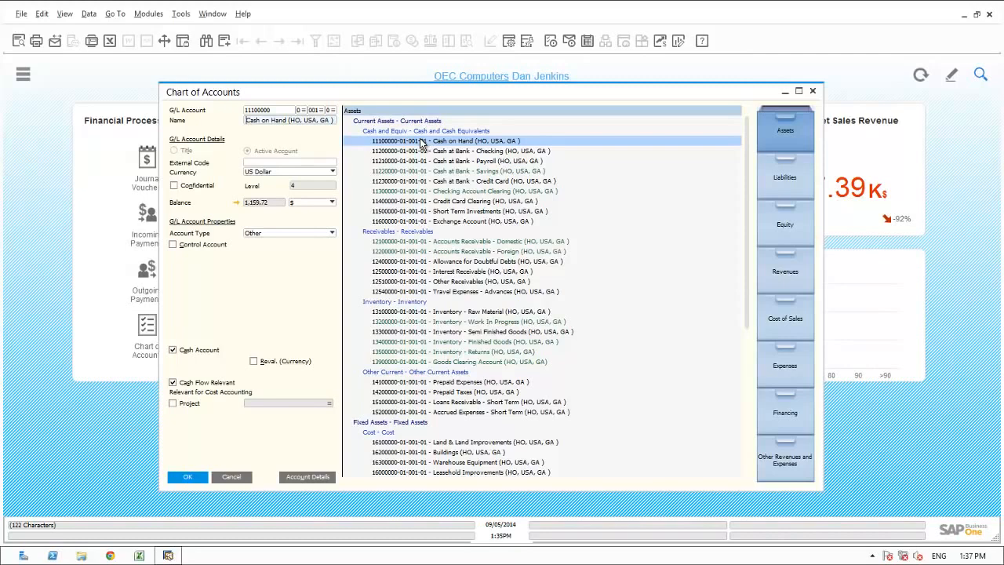
pyautogui.click(248, 112)
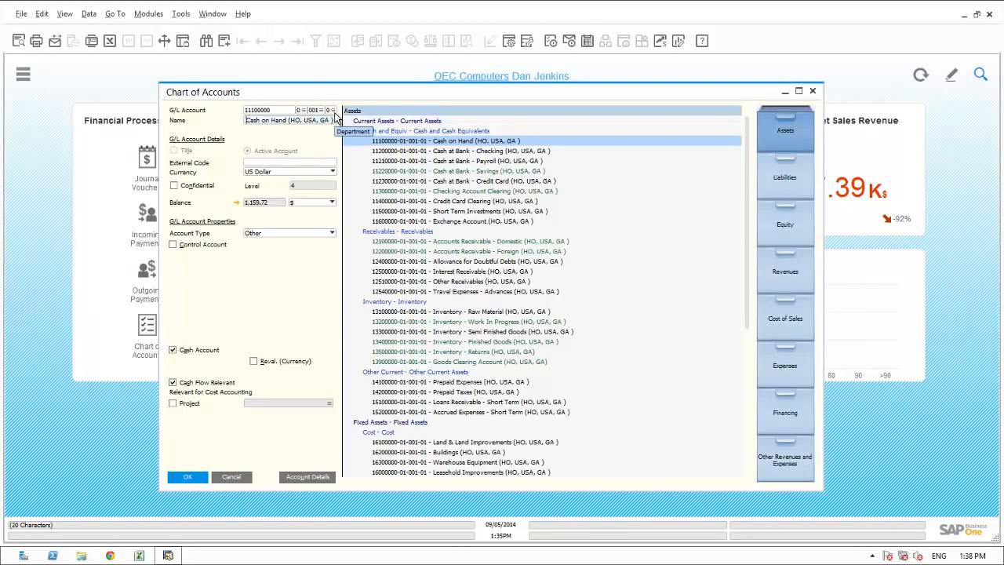
pyautogui.click(443, 152)
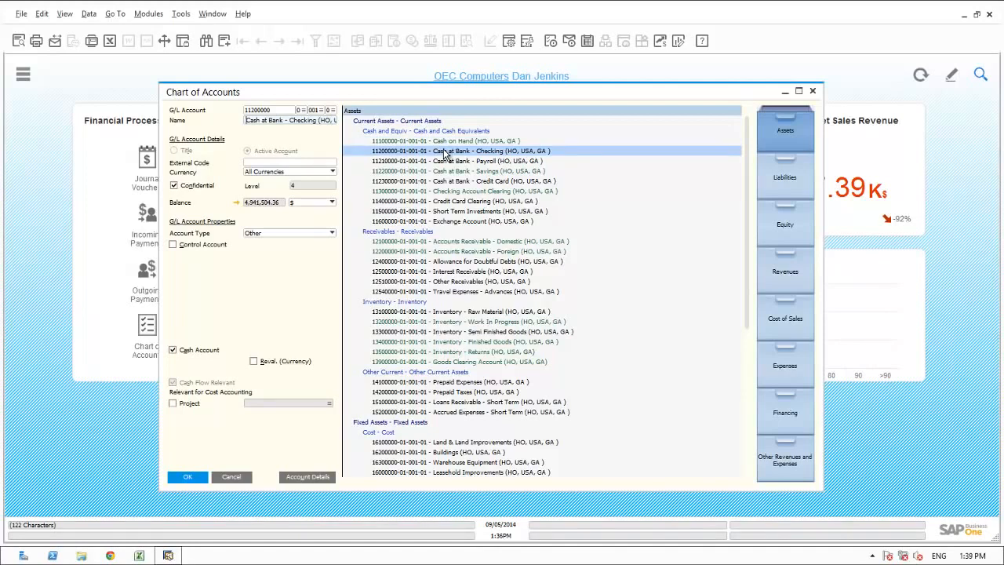
pyautogui.click(274, 171)
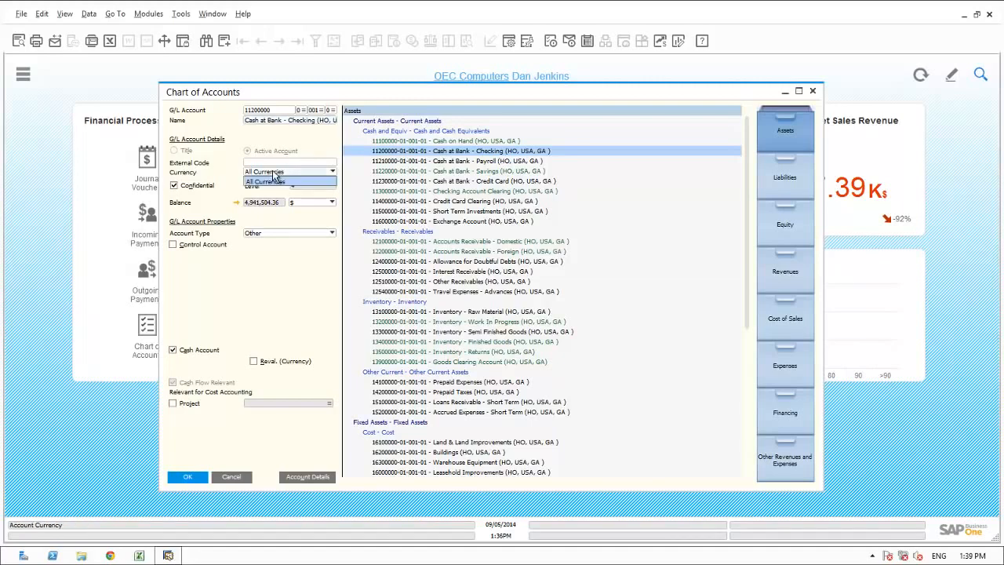
pyautogui.click(274, 175)
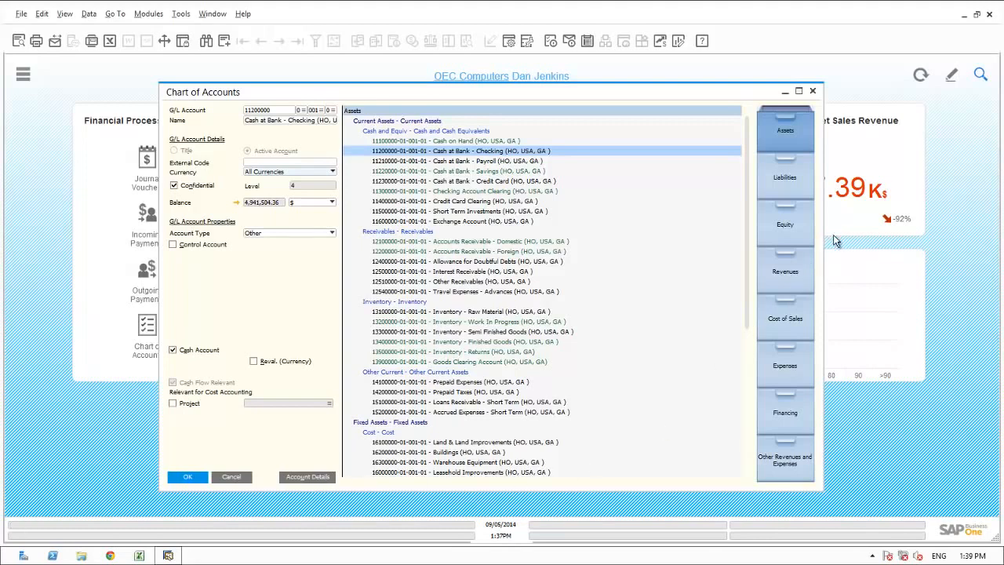
# Review the Sales Revenue HANA Servers account under Revenues and the COGS HANA Servers account under Cost of Sales
pyautogui.click(787, 268)
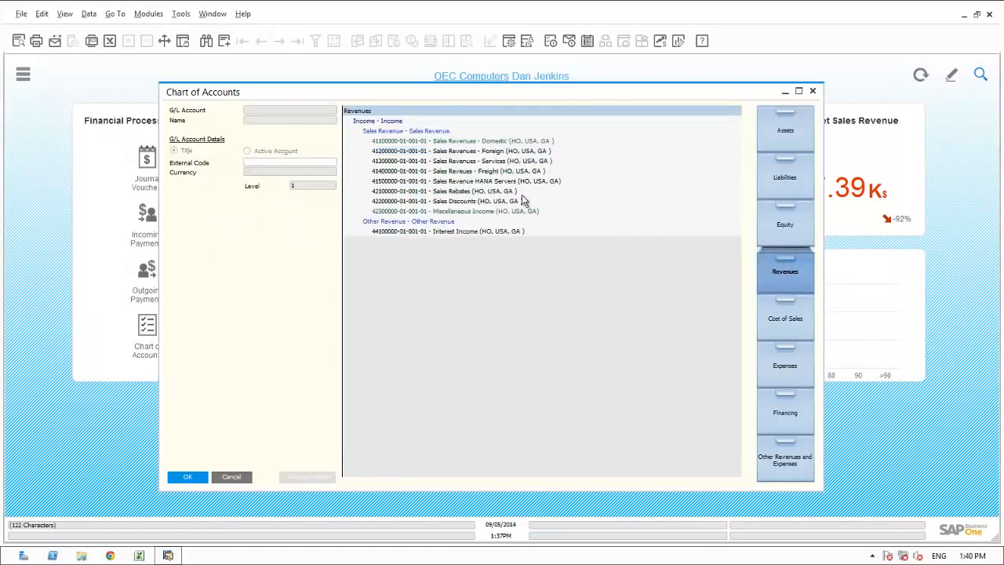
pyautogui.click(480, 183)
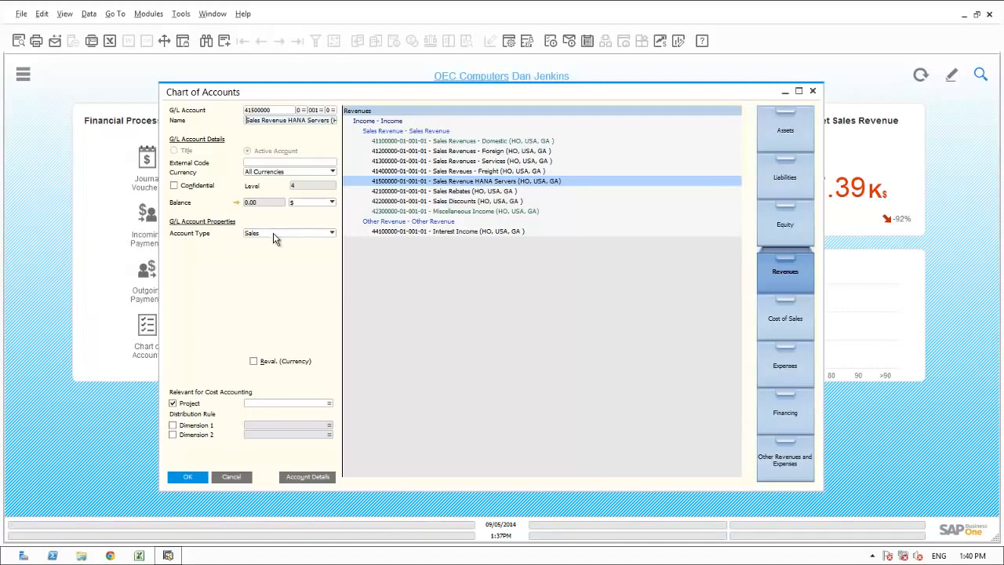
pyautogui.click(789, 327)
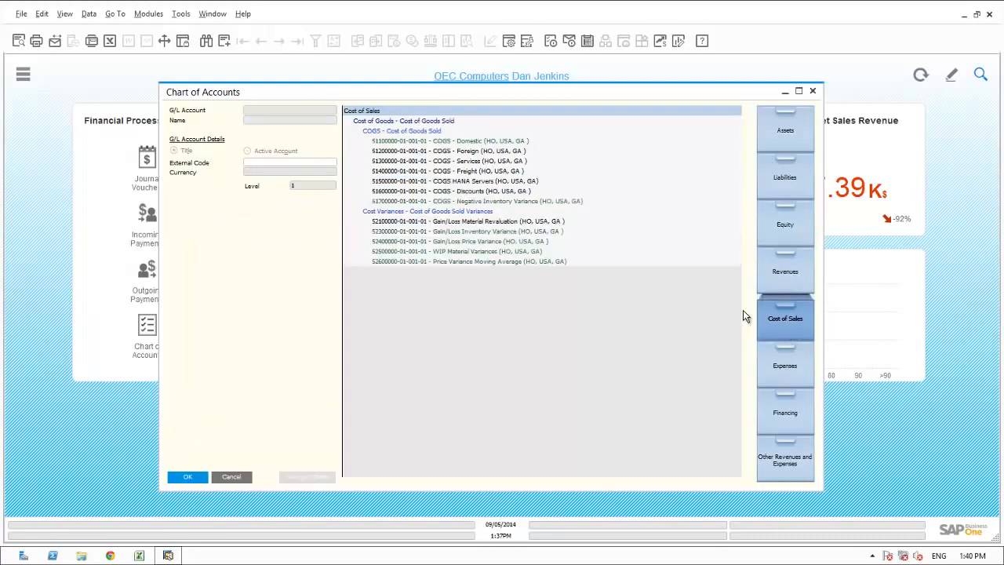
pyautogui.click(456, 181)
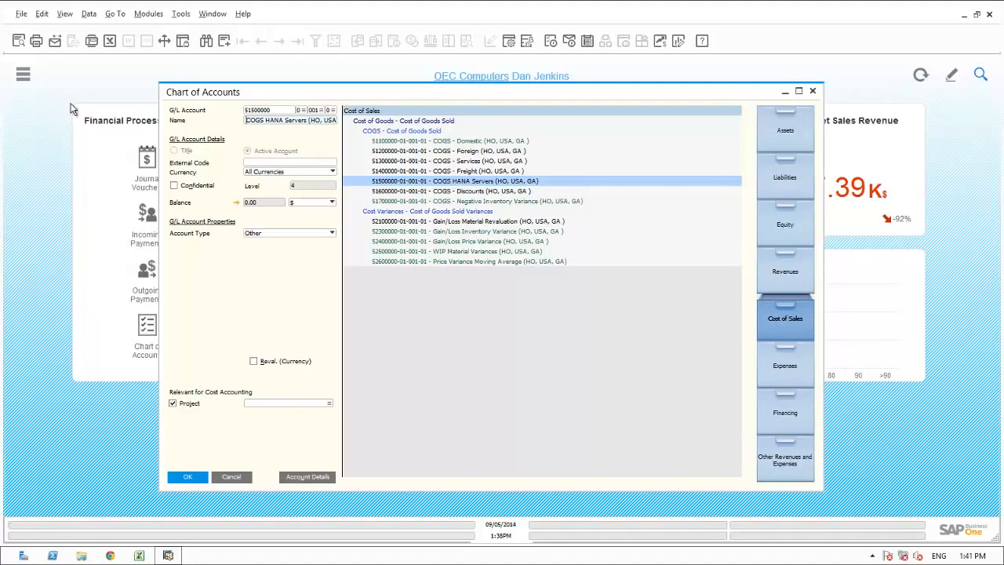
# Look up the item groups setup and check the revenue and cost of goods sold accounts assigned to the HANA Servers group
pyautogui.click(24, 76)
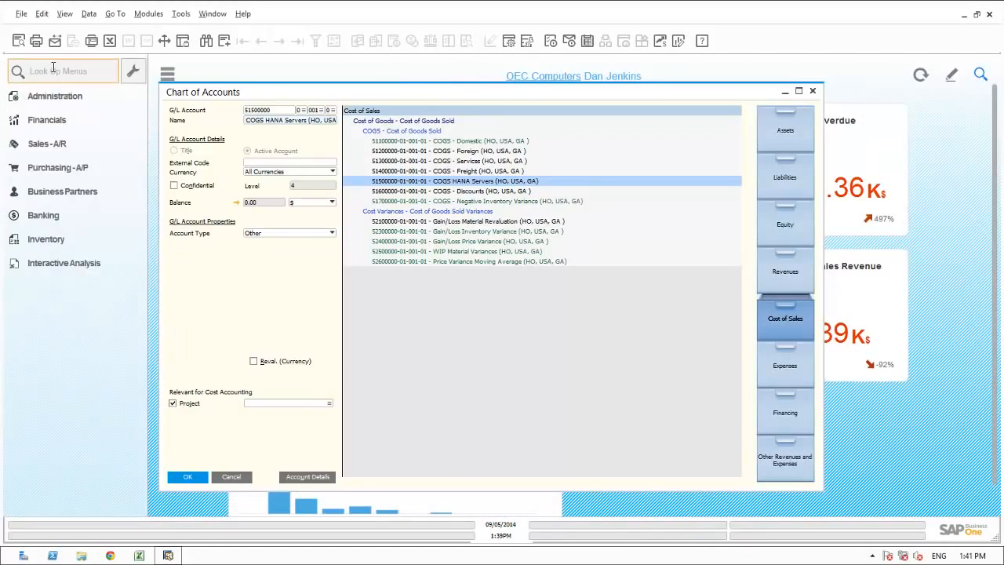
pyautogui.write('item group')
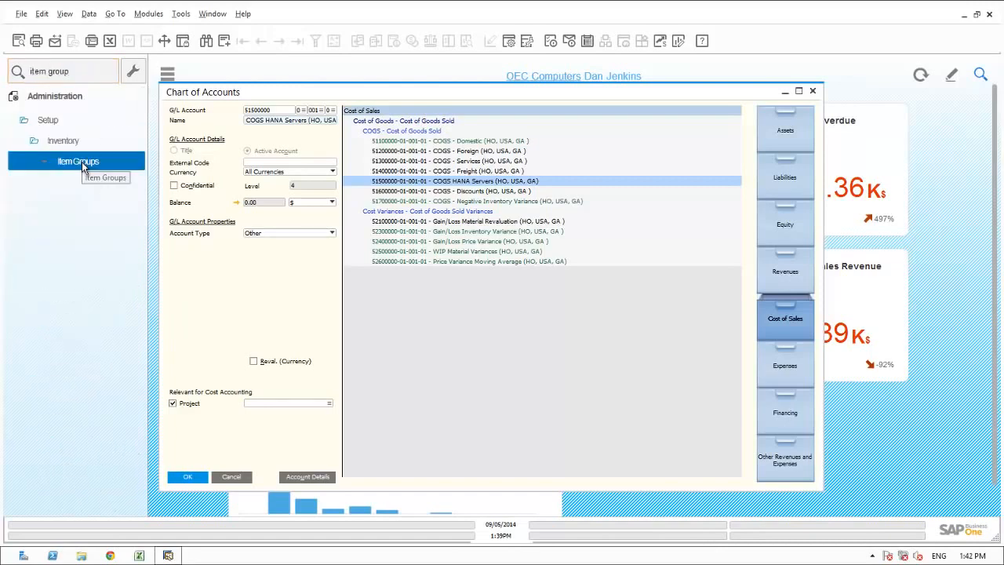
pyautogui.click(81, 161)
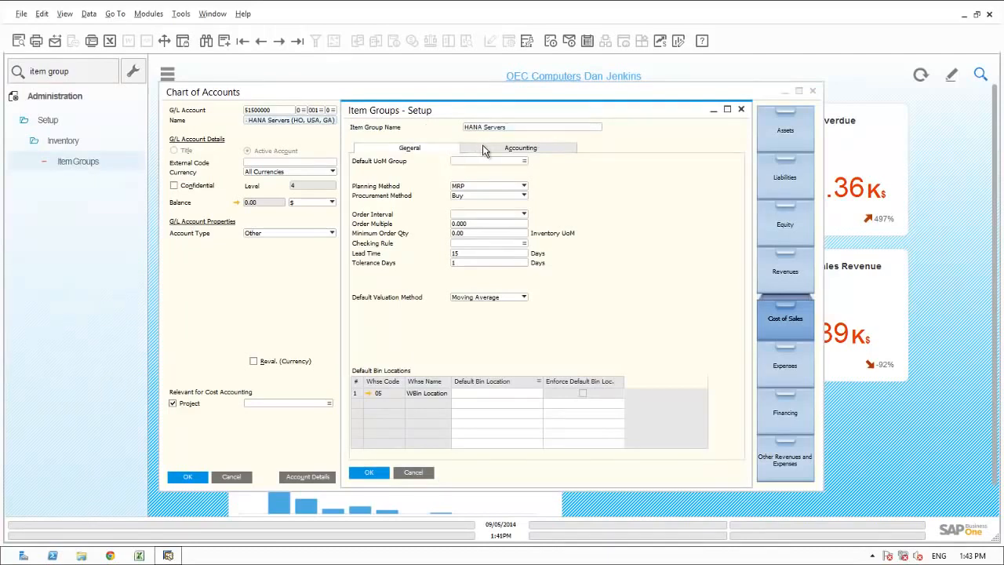
pyautogui.click(483, 149)
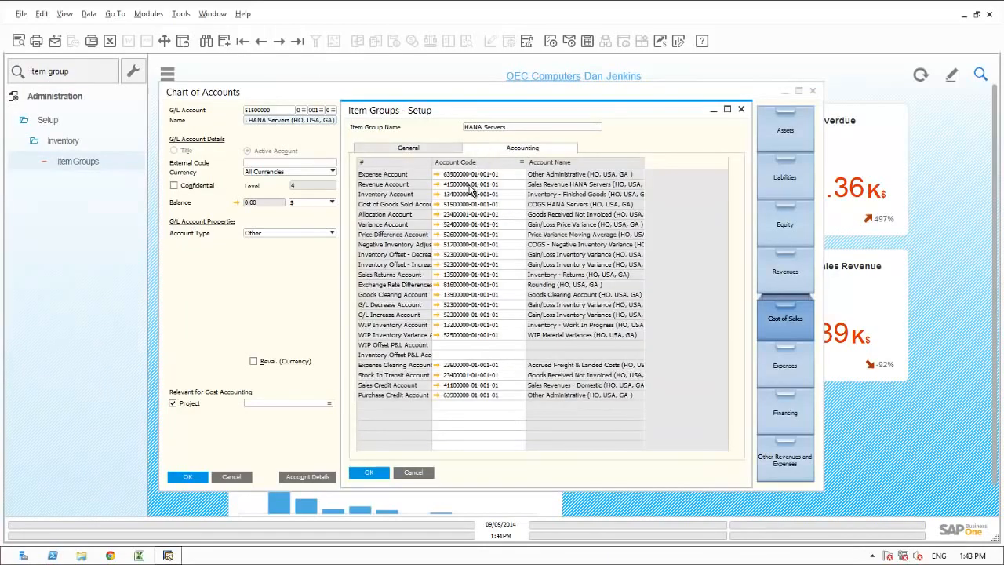
pyautogui.click(470, 185)
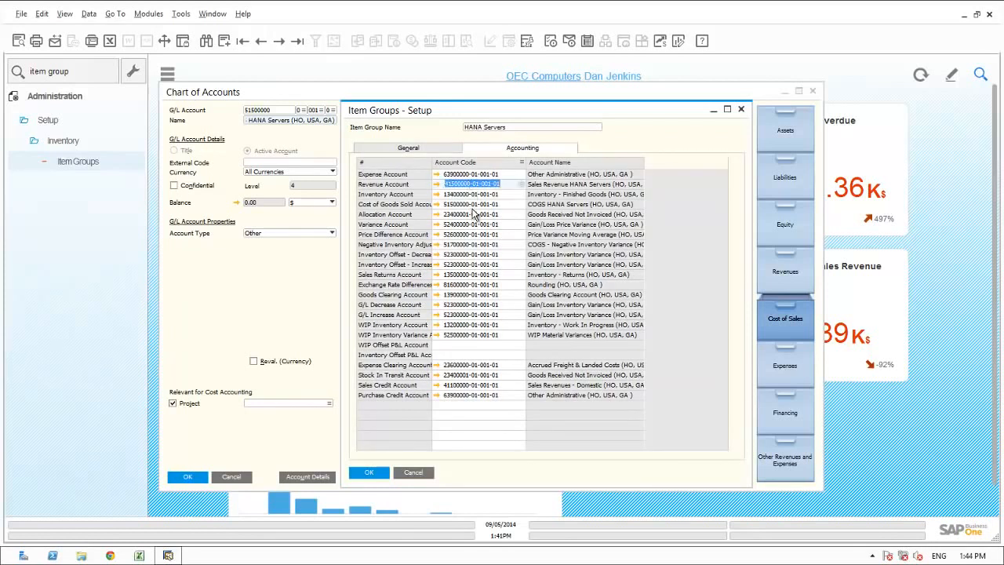
pyautogui.click(472, 205)
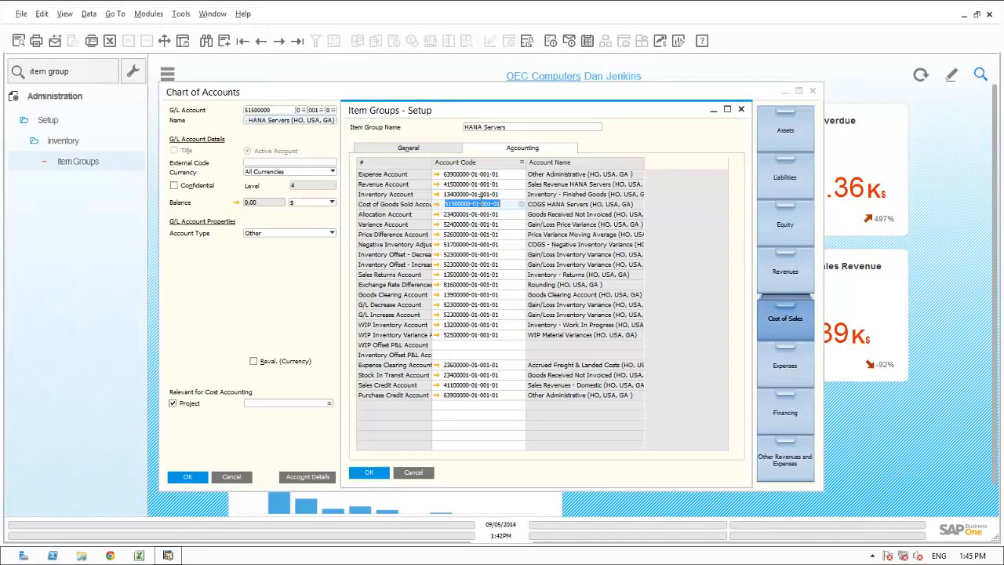
# Search all data for "HANA Server" and narrow the results to item master records
pyautogui.click(980, 73)
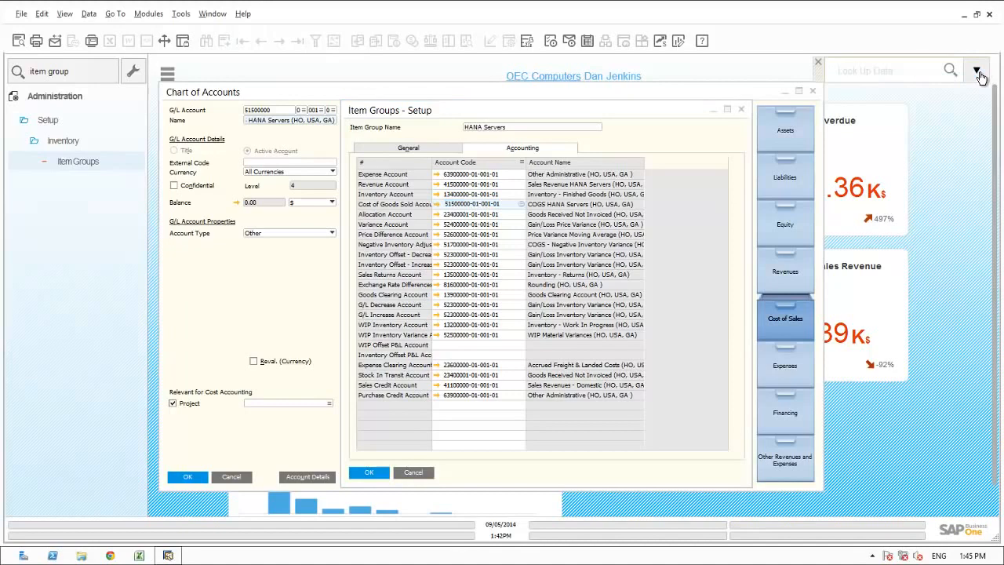
pyautogui.click(846, 66)
pyautogui.write('HANA Server')
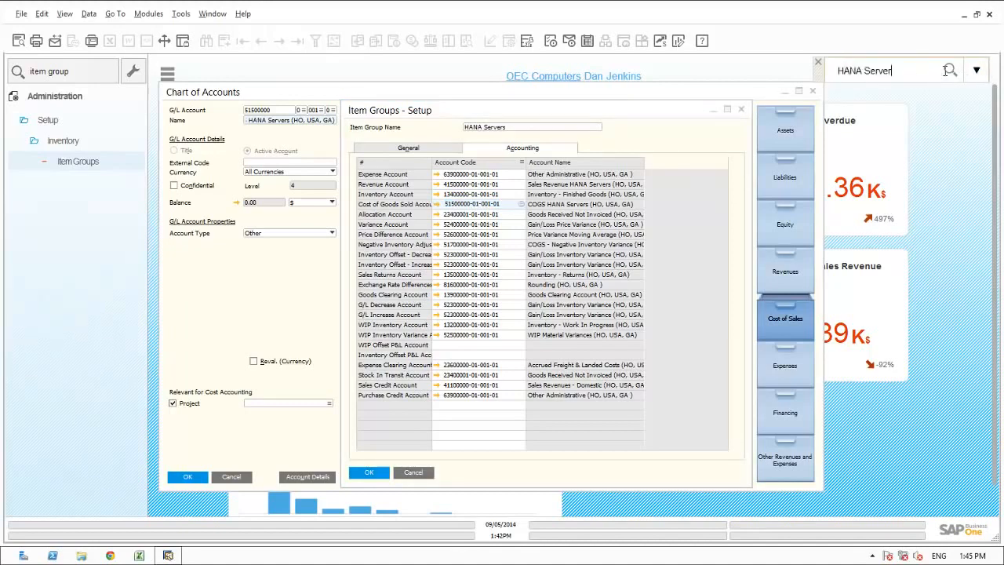
pyautogui.click(950, 71)
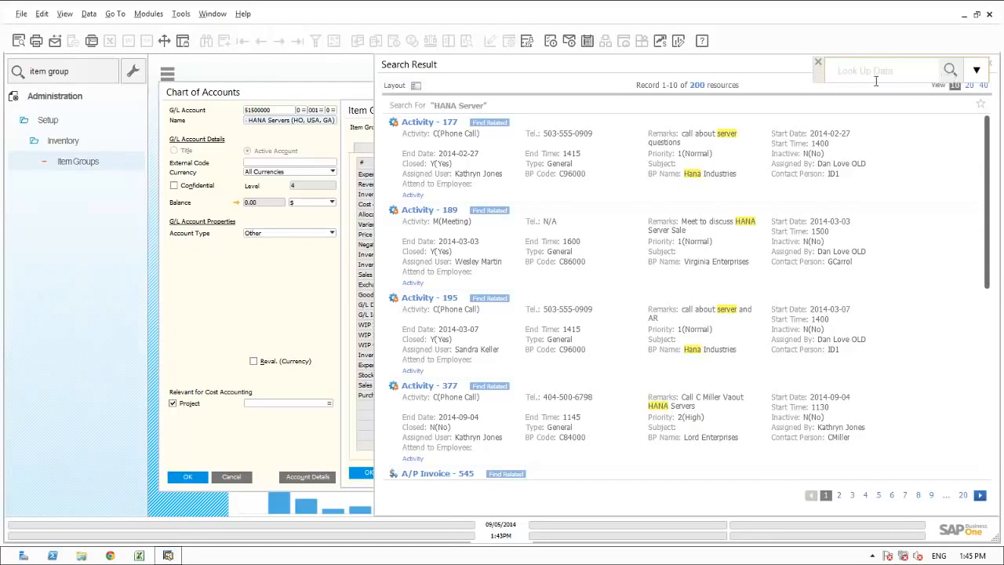
pyautogui.click(416, 87)
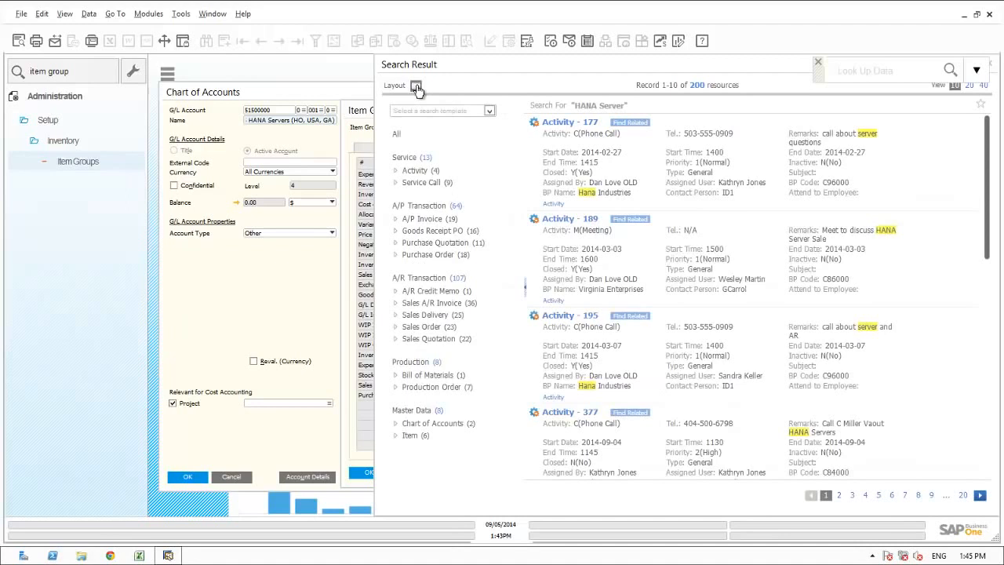
pyautogui.click(411, 436)
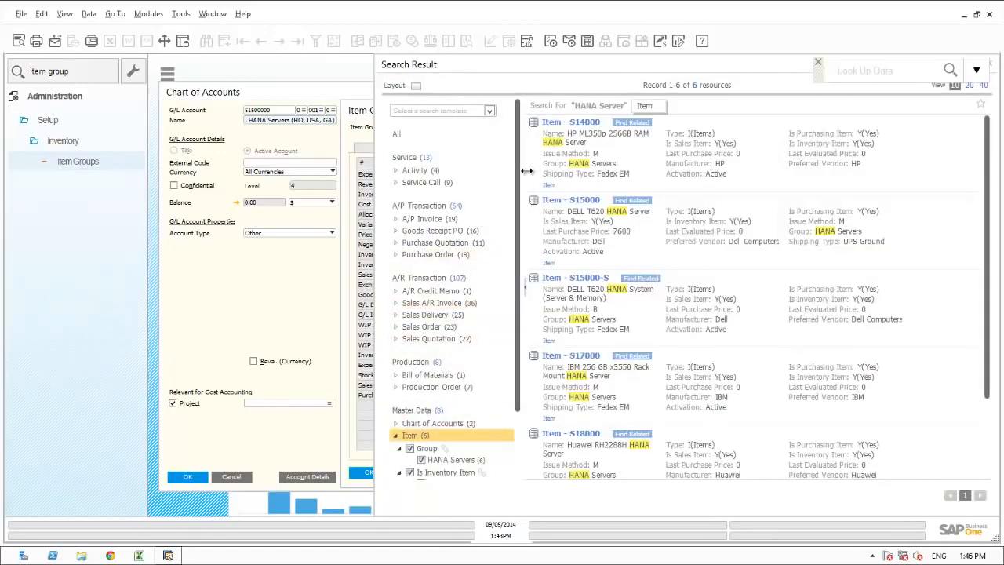
# View the master data of item S14000, the HP ML350p HANA server, and close all open windows
pyautogui.moveTo(539, 161)
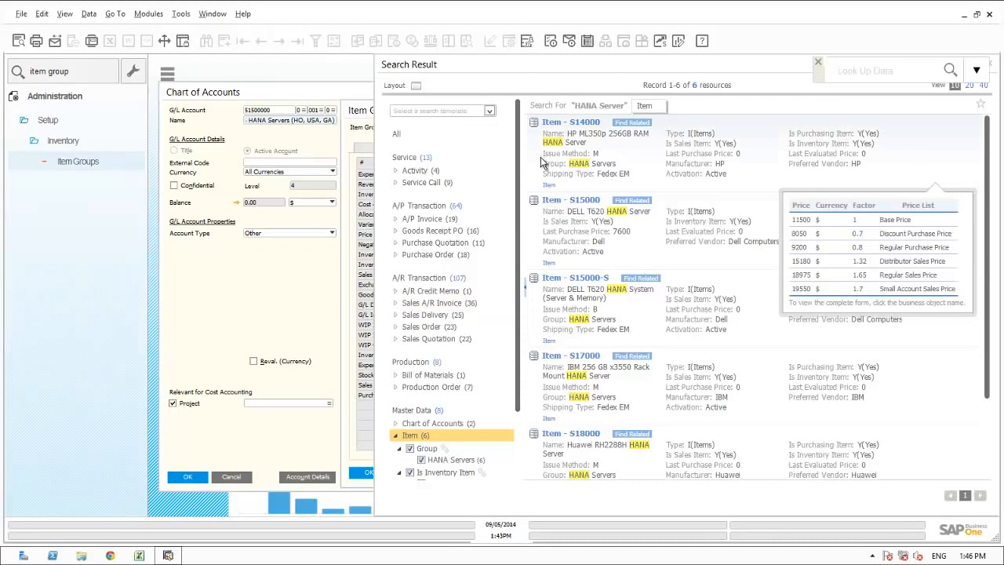
pyautogui.moveTo(559, 207)
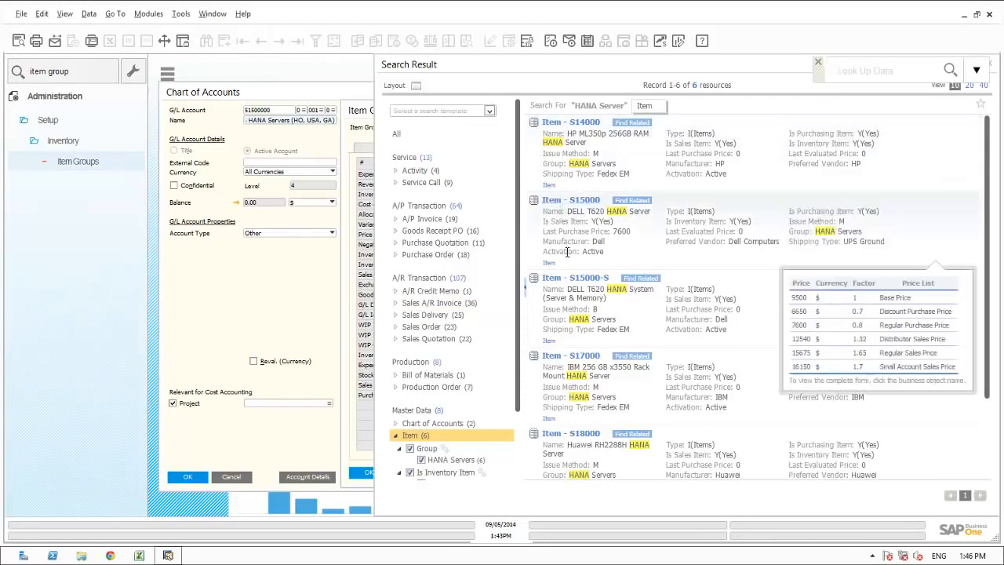
pyautogui.moveTo(573, 130)
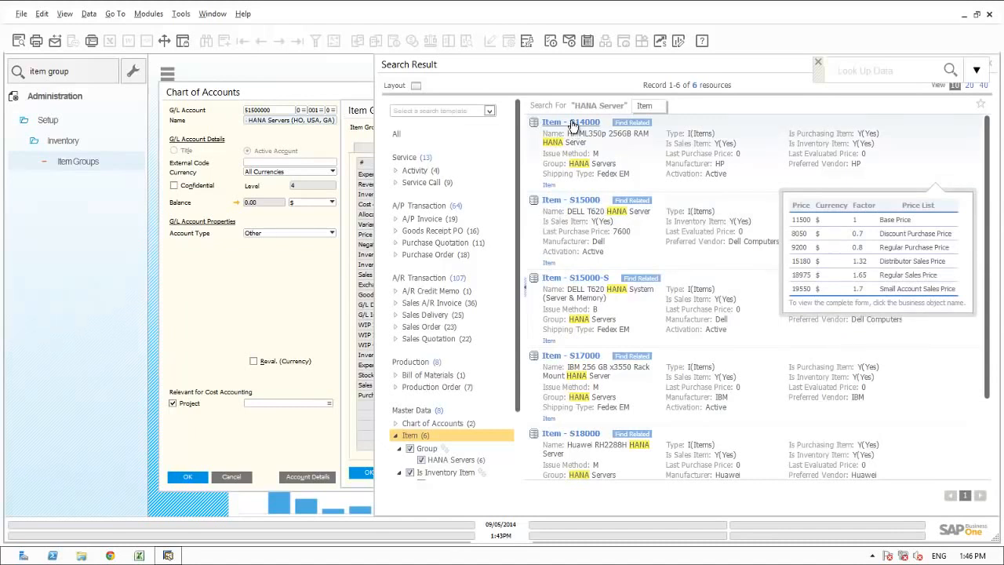
pyautogui.click(572, 124)
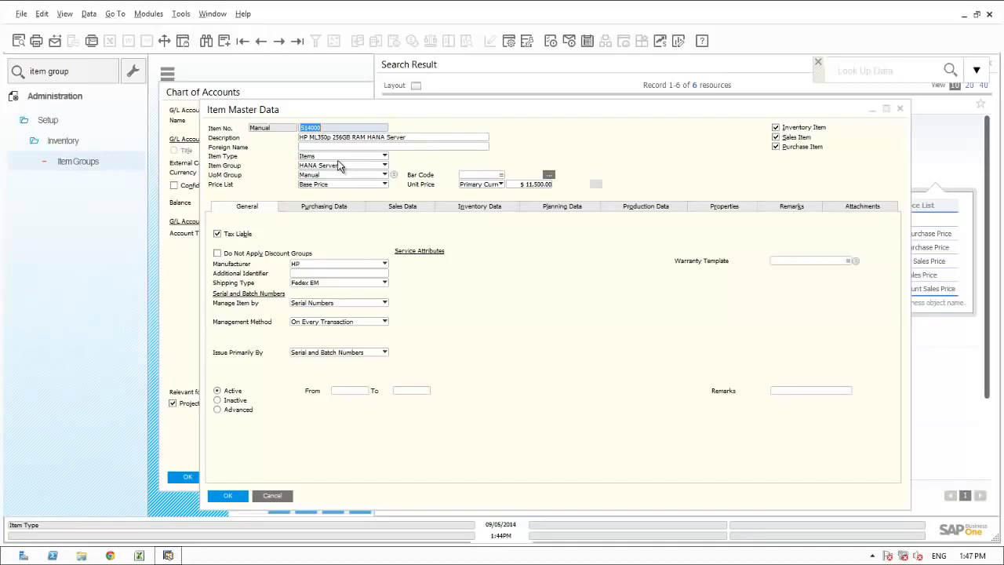
pyautogui.click(221, 14)
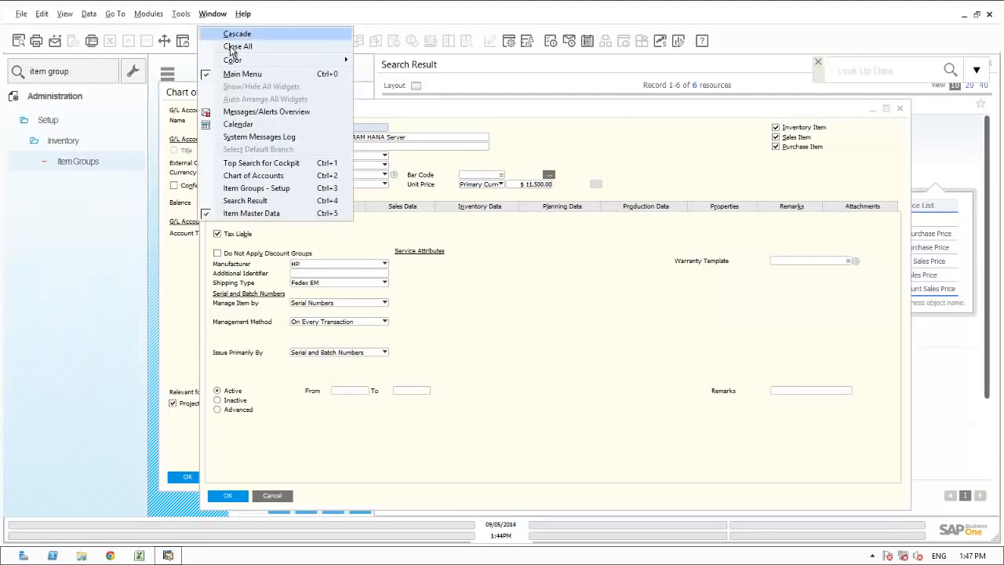
pyautogui.click(232, 43)
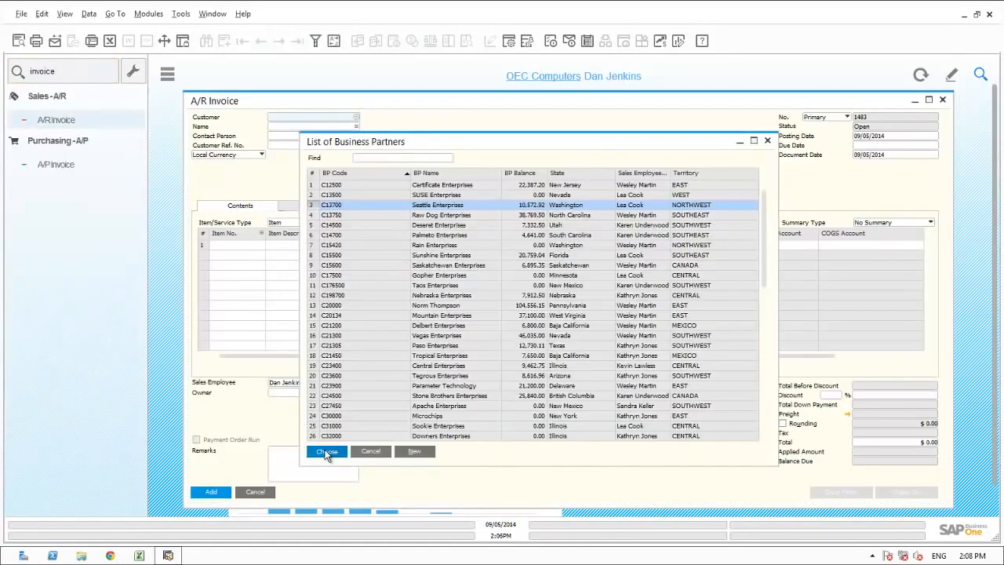
# Draft an A/R invoice for Seattle Enterprises with item S15000, DELL T620 HANA Server, and discard it without adding
pyautogui.click(326, 453)
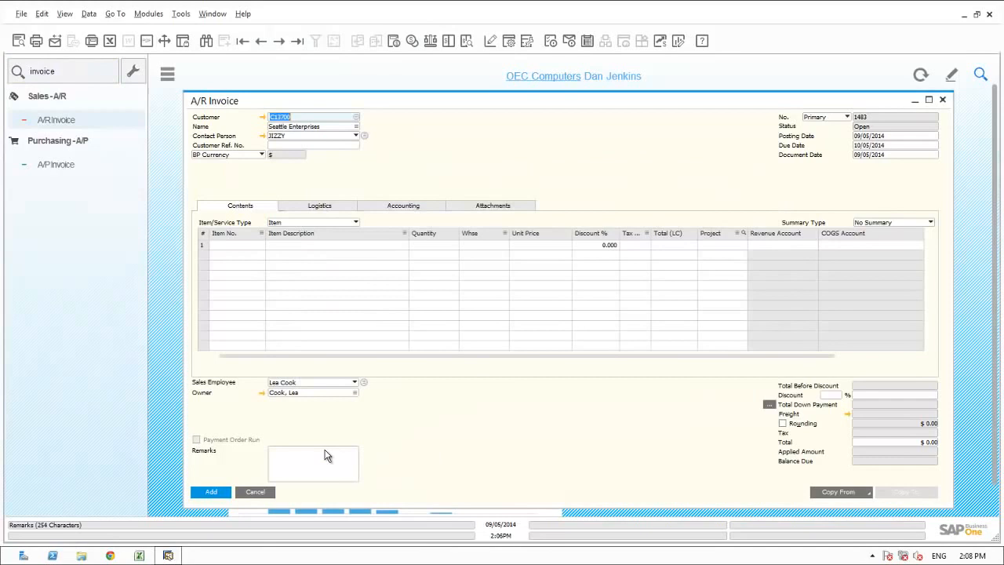
pyautogui.click(236, 244)
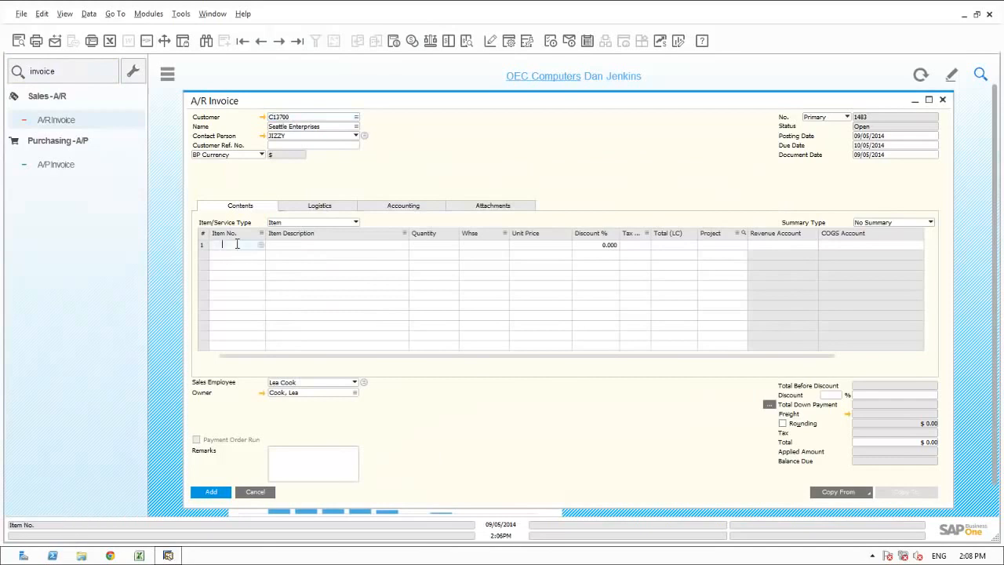
pyautogui.write('S')
pyautogui.press('Tab')
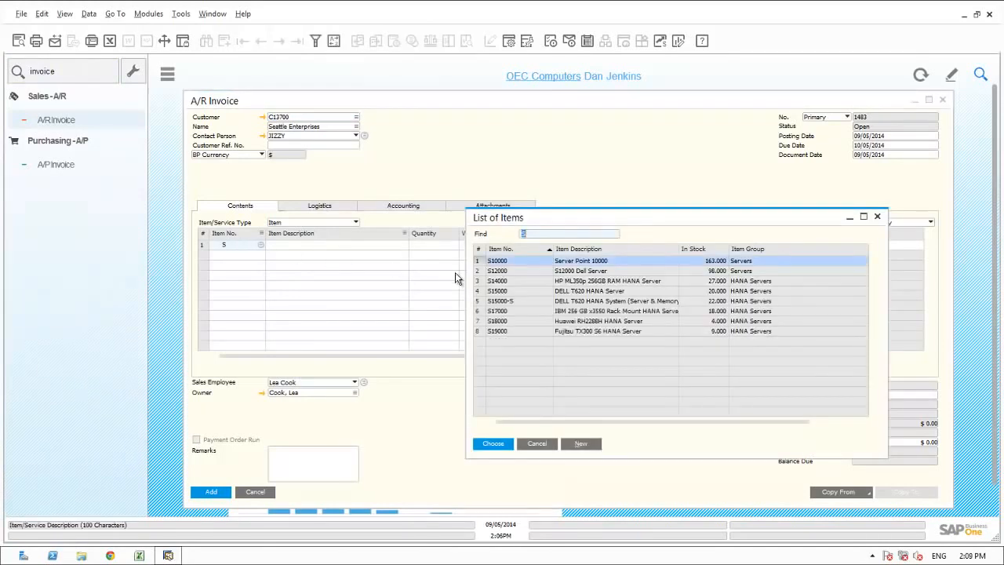
pyautogui.doubleClick(498, 291)
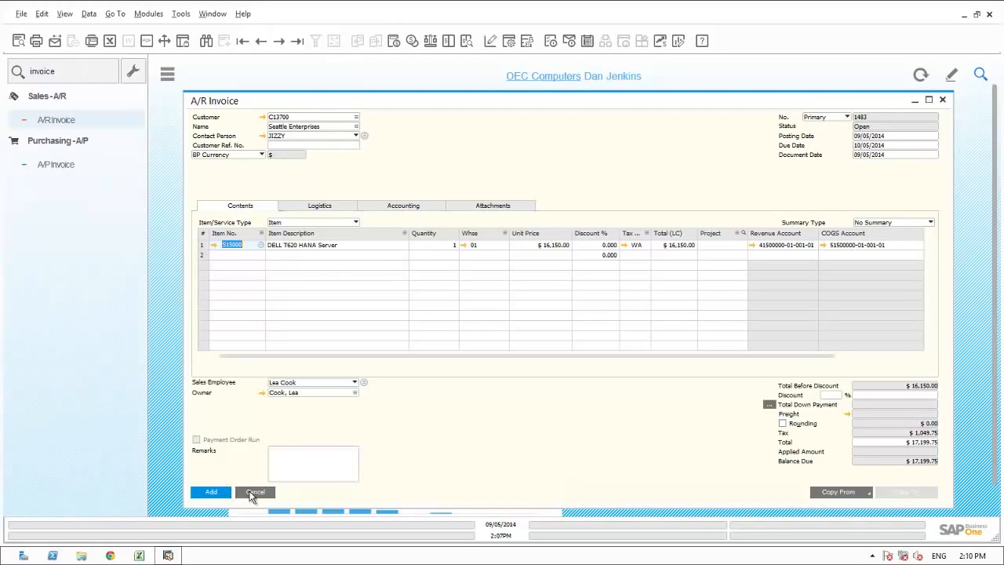
pyautogui.click(249, 492)
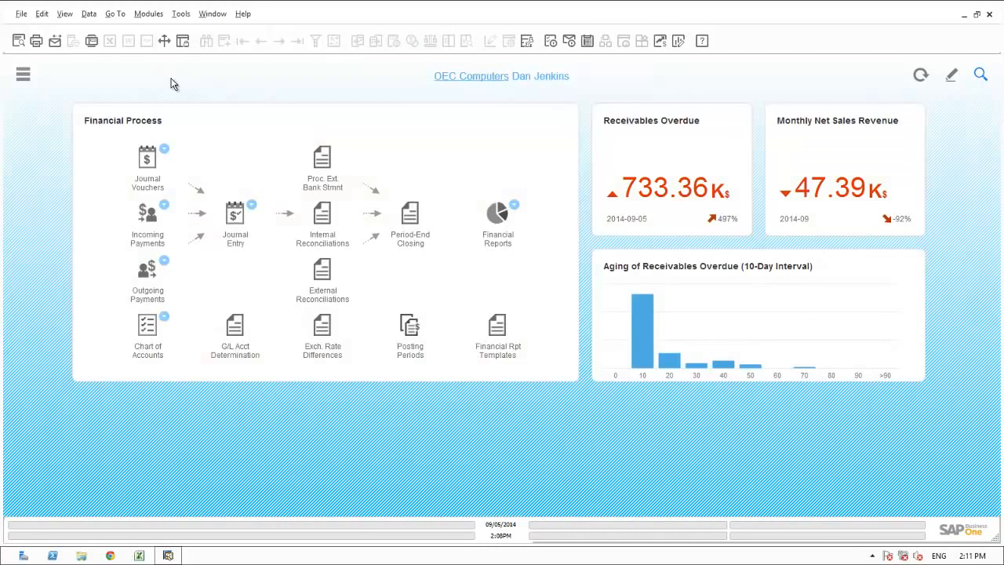
# Check the overdue amount for the 10-day interval in the Aging of Receivables Overdue chart
pyautogui.moveTo(693, 308)
pyautogui.moveTo(714, 320)
pyautogui.moveTo(640, 343)
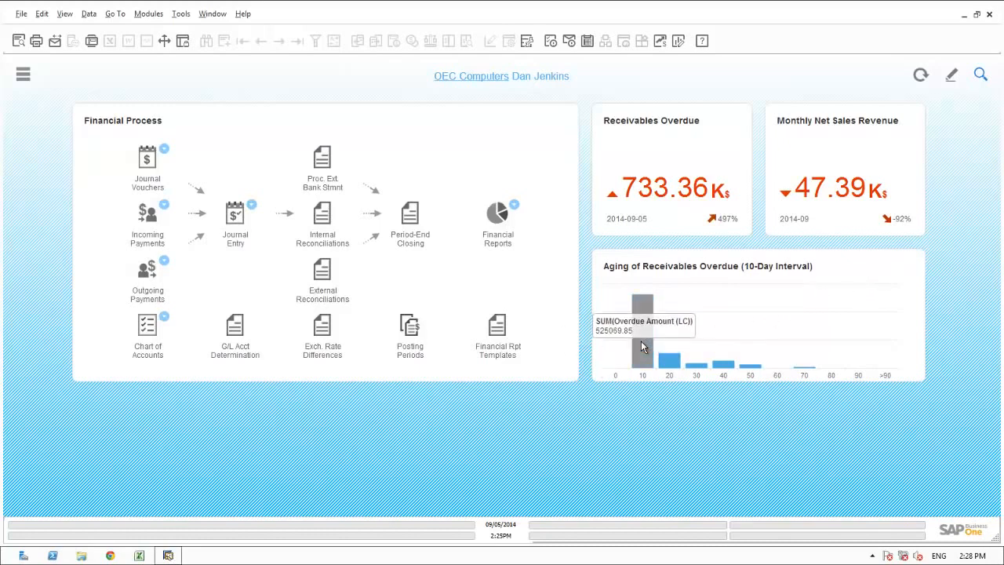
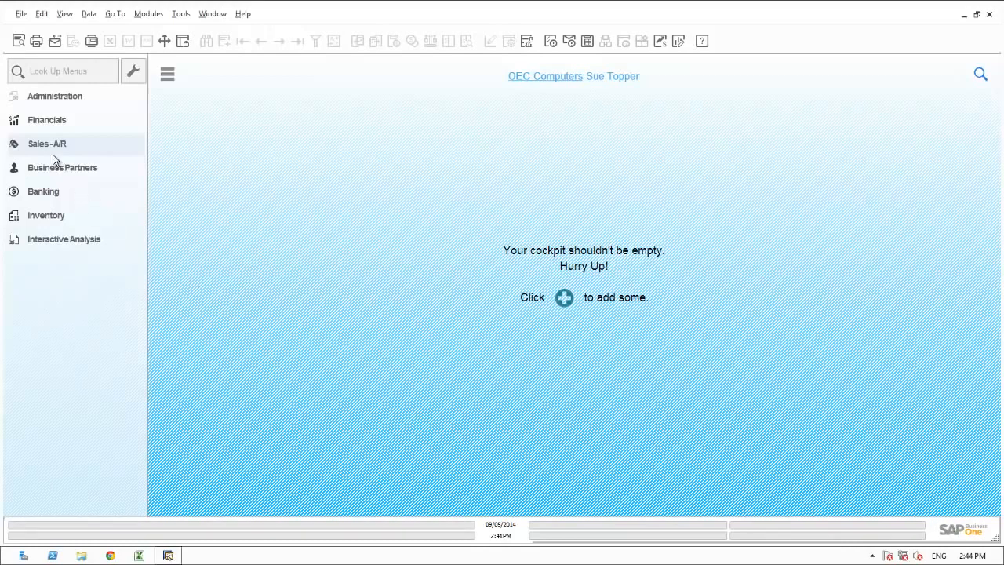
# Expand the Sales - A/R module to see which functions are available
pyautogui.click(41, 143)
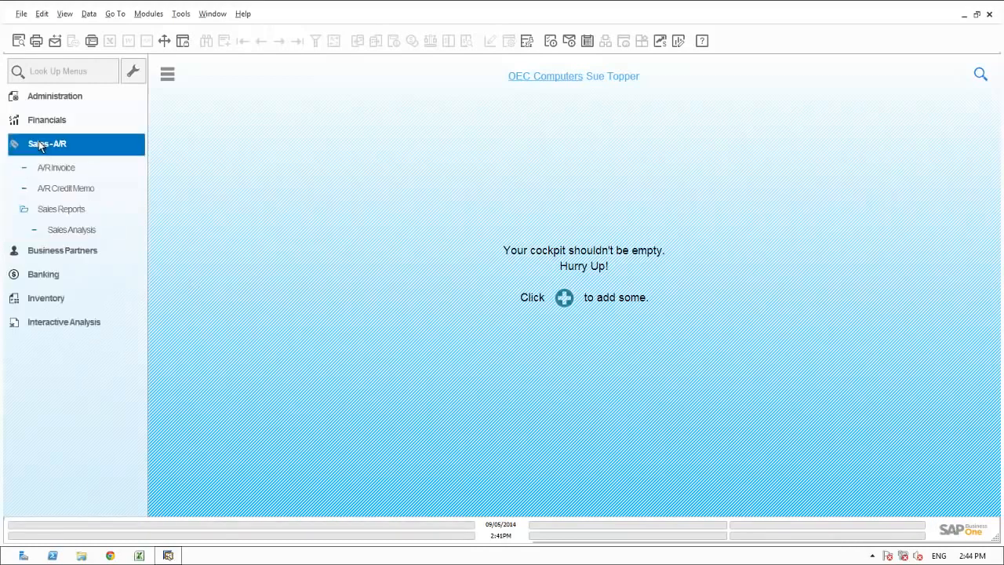
# Run the annual Sales Analysis report by items for the HANA Servers group, with posting dates 01/01/2014 to 07/31/2014
pyautogui.click(54, 232)
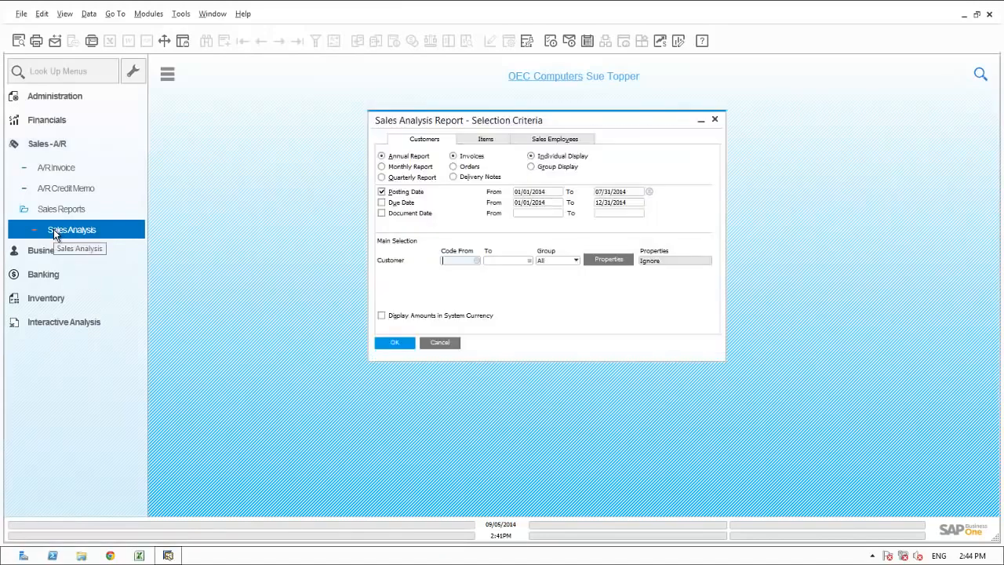
pyautogui.click(483, 140)
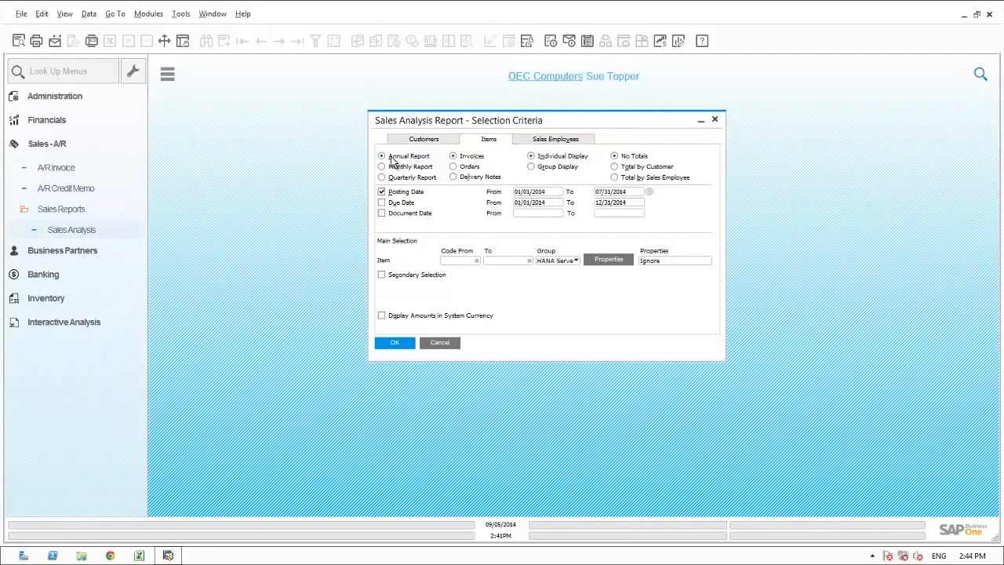
pyautogui.click(529, 196)
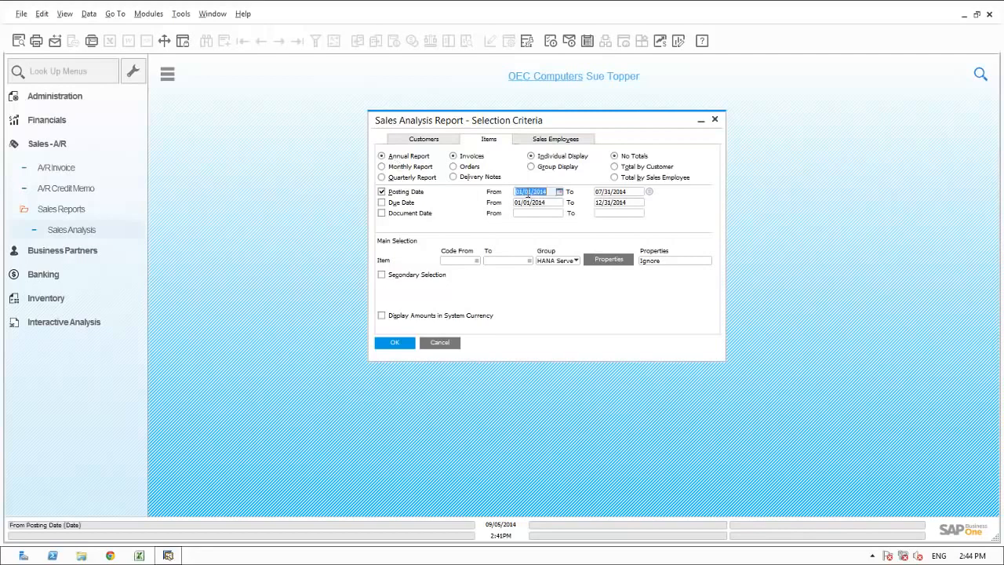
pyautogui.click(610, 193)
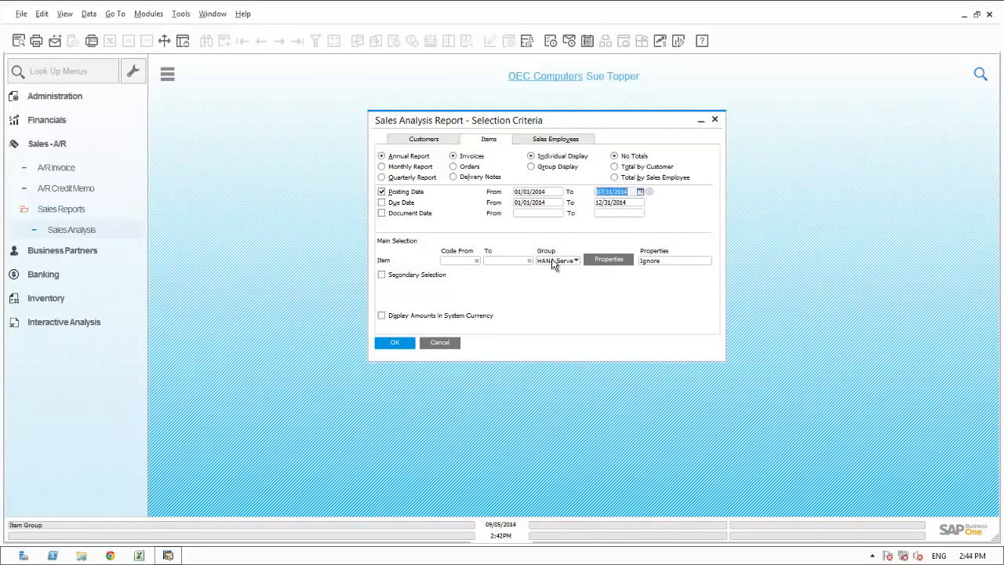
pyautogui.click(394, 342)
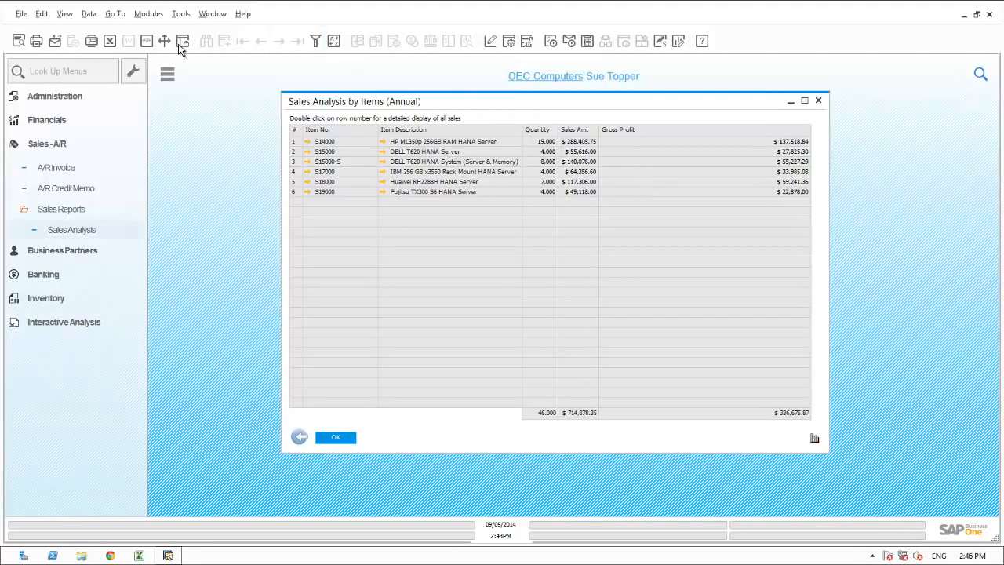
# Export the Sales Analysis by Items report to Excel, return to SAP Business One and close the report
pyautogui.click(110, 41)
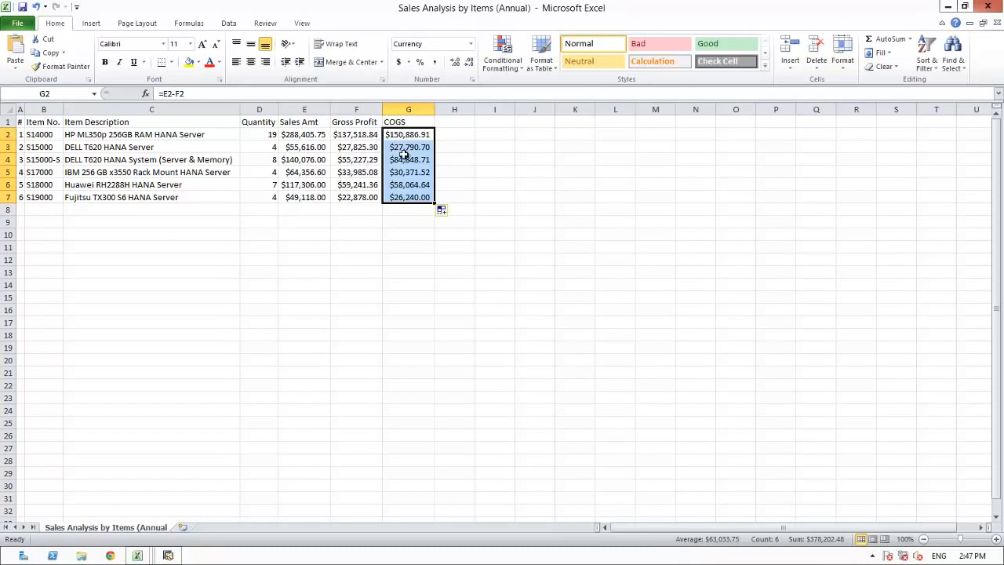
pyautogui.press('alt')
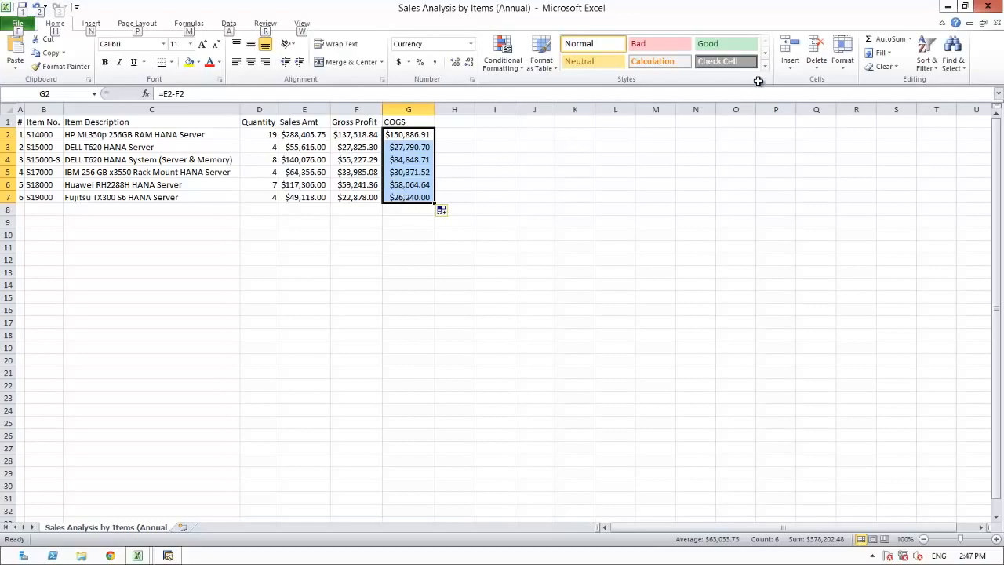
pyautogui.hotkey('alt', 'Tab')
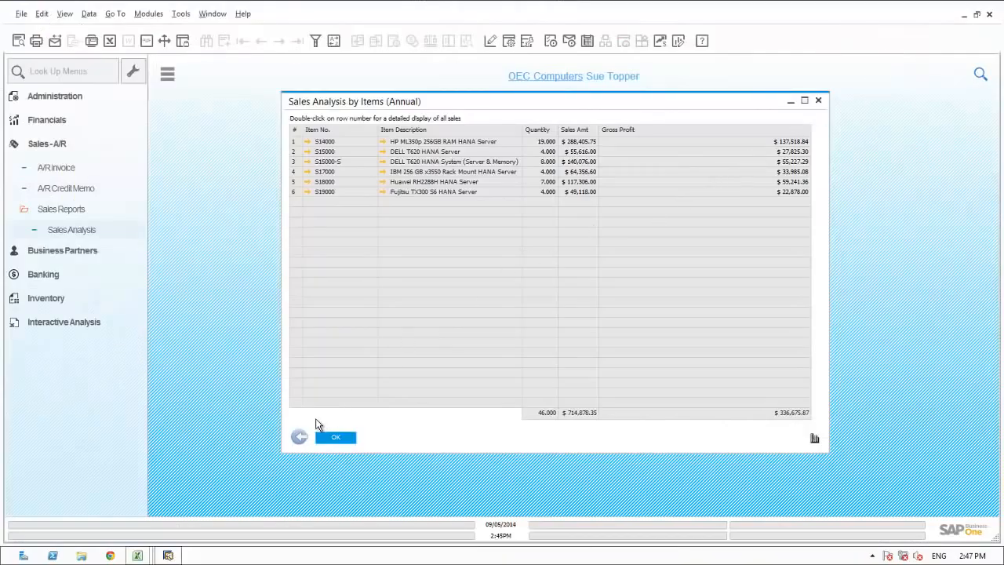
pyautogui.click(336, 436)
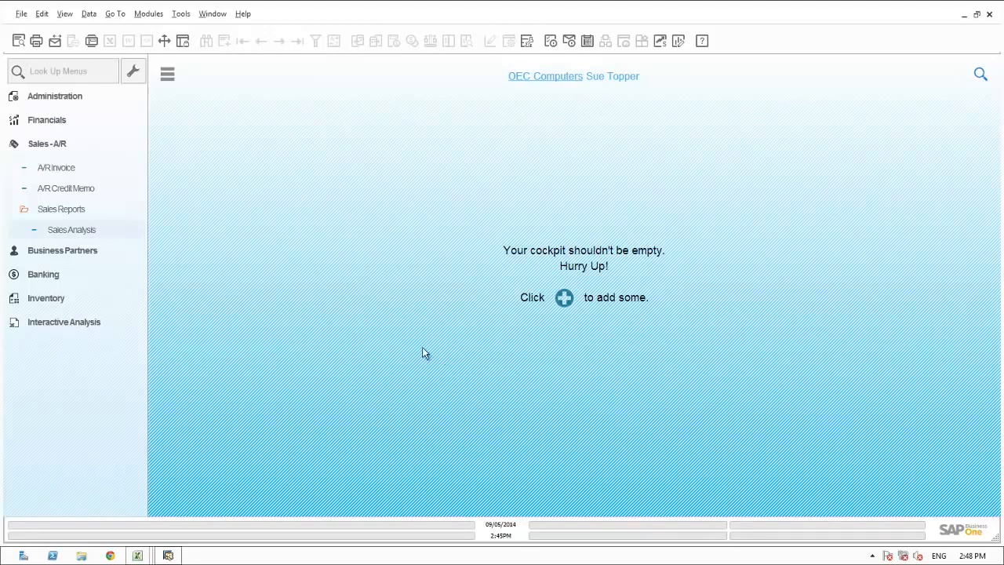
# Open journal voucher 1 in Journal Vouchers and review its entry with the remark Reclass Rev & COGS for S18000
pyautogui.click(56, 119)
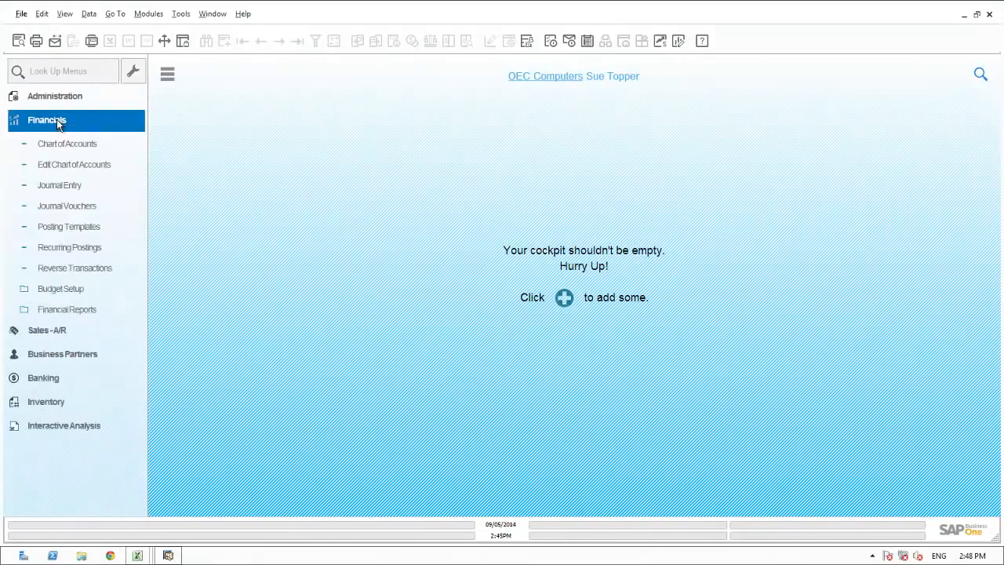
pyautogui.click(64, 206)
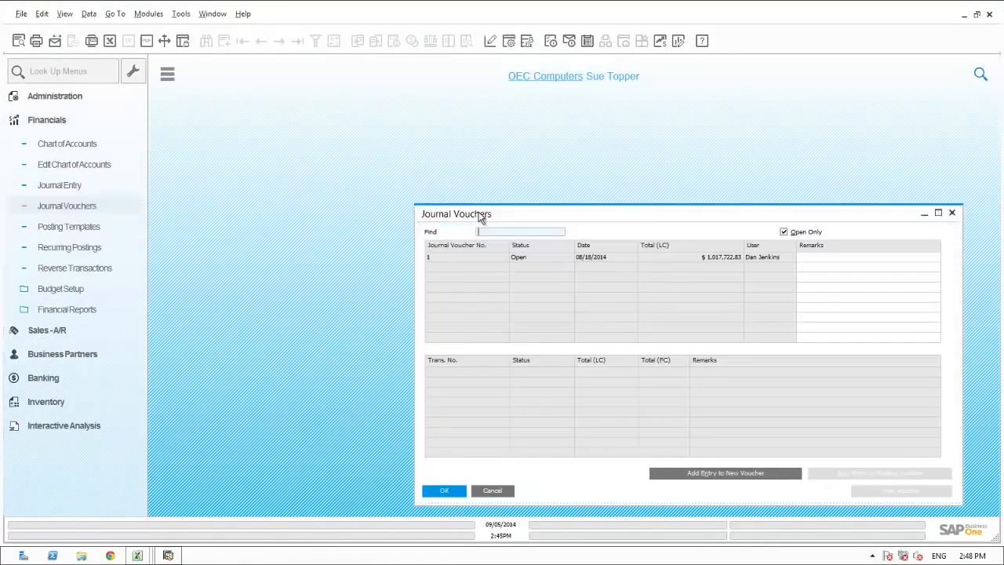
pyautogui.moveTo(478, 212); pyautogui.dragTo(399, 156)
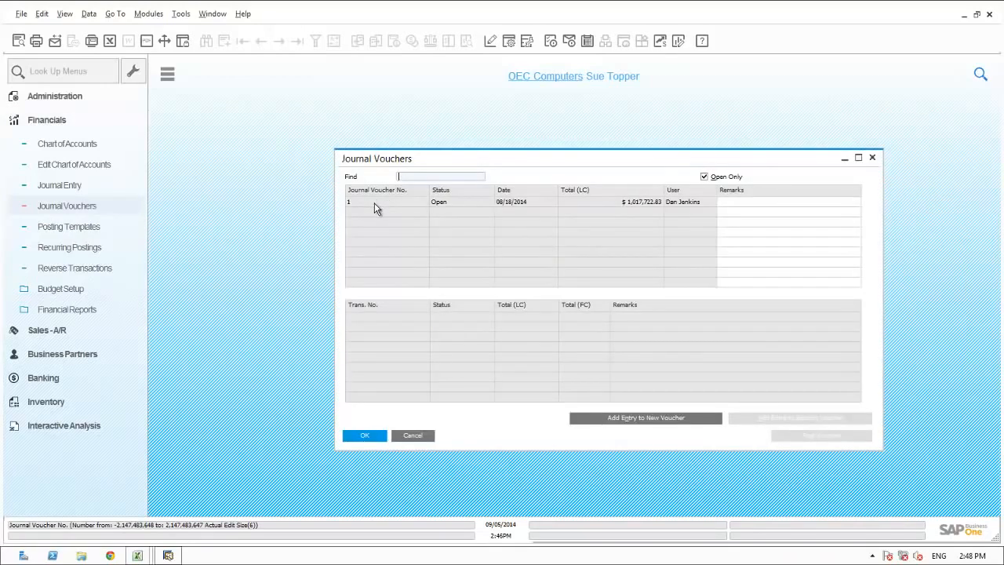
pyautogui.click(374, 202)
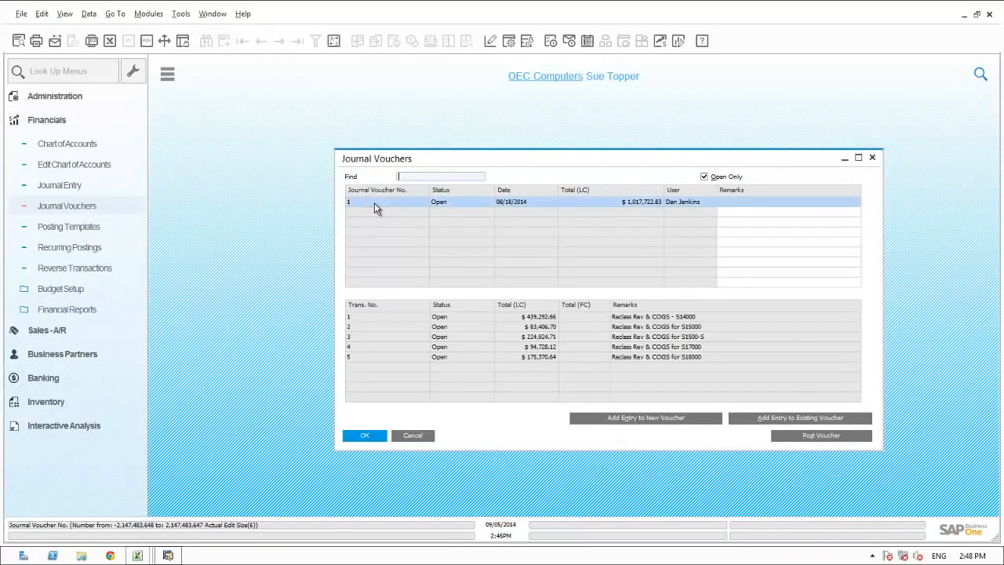
pyautogui.doubleClick(383, 357)
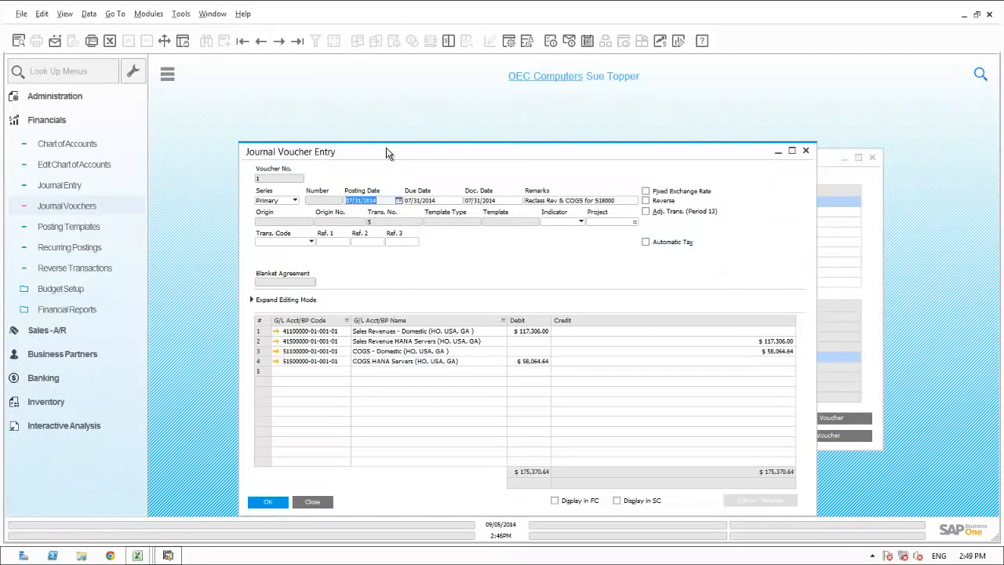
pyautogui.moveTo(386, 149); pyautogui.dragTo(386, 110)
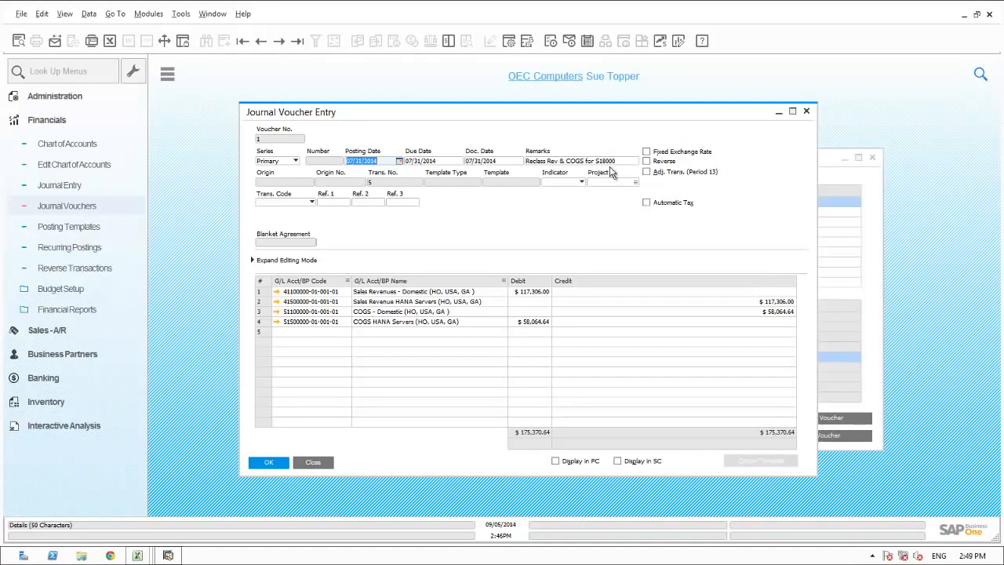
pyautogui.click(268, 463)
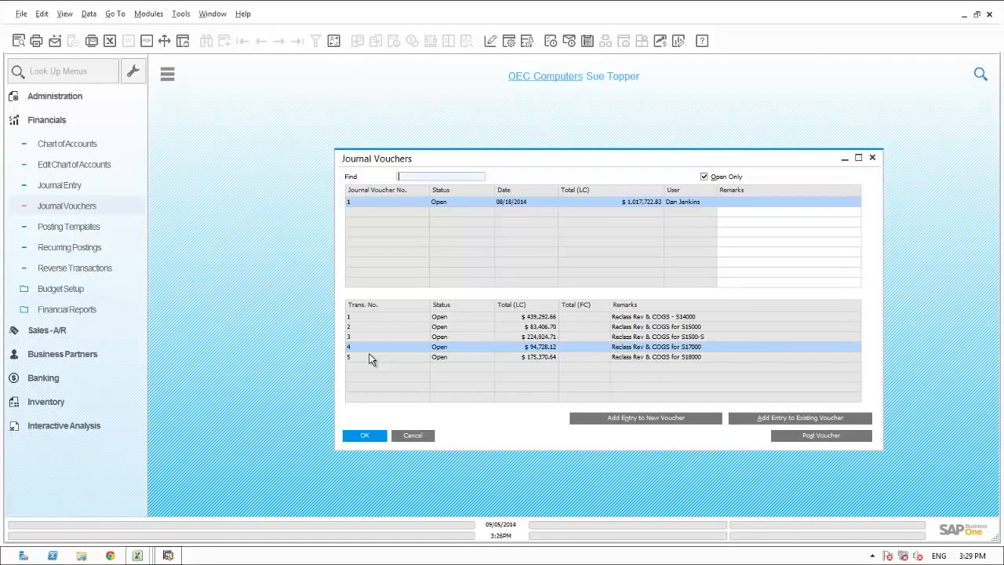
# Start a new entry in existing voucher 1, posting date 07/31/2014, with the remark "Reclass Rev & COGS for S19000"
pyautogui.click(767, 422)
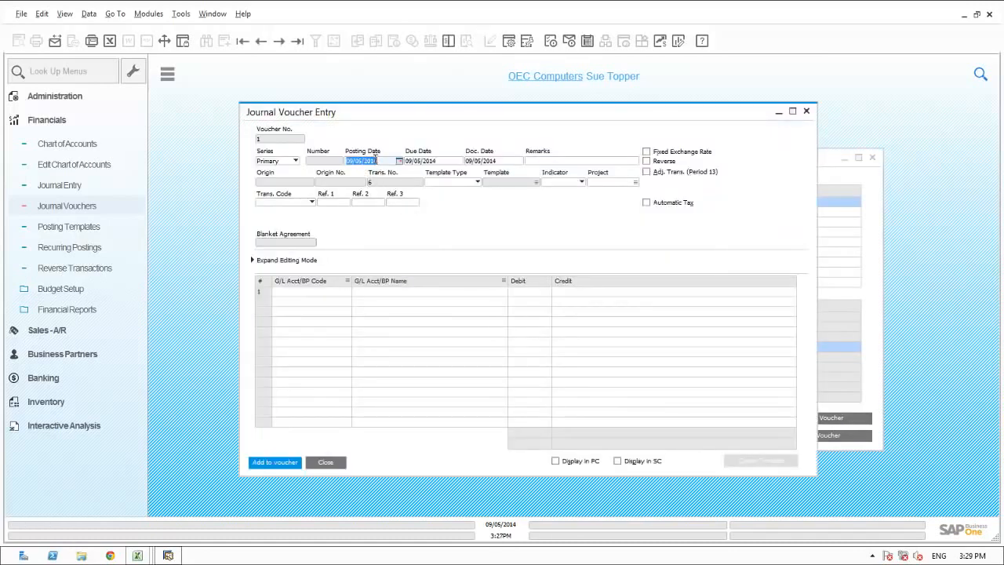
pyautogui.write('0731')
pyautogui.press('Tab')
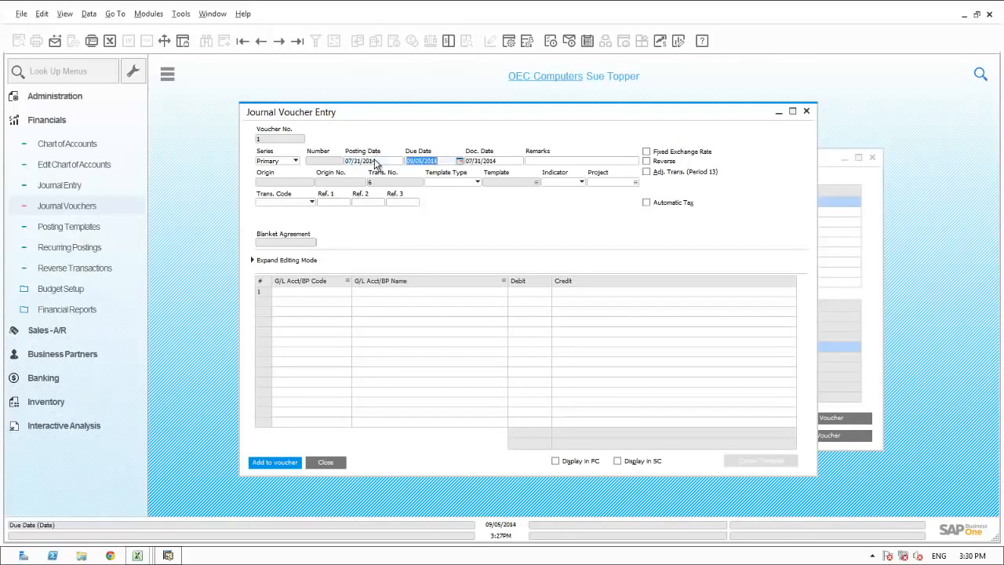
pyautogui.click(546, 160)
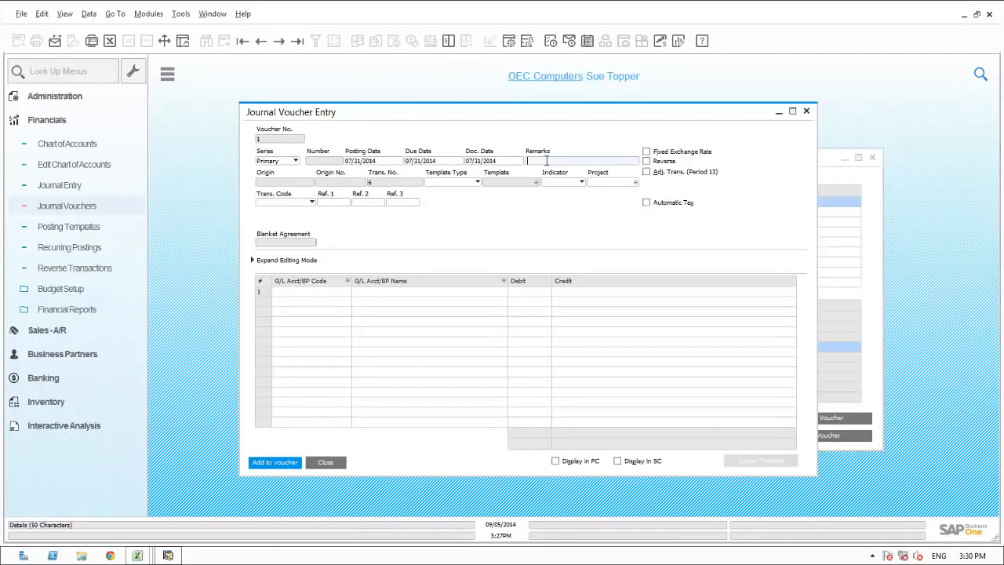
pyautogui.write('Reclass Rev & COGS for $19000')
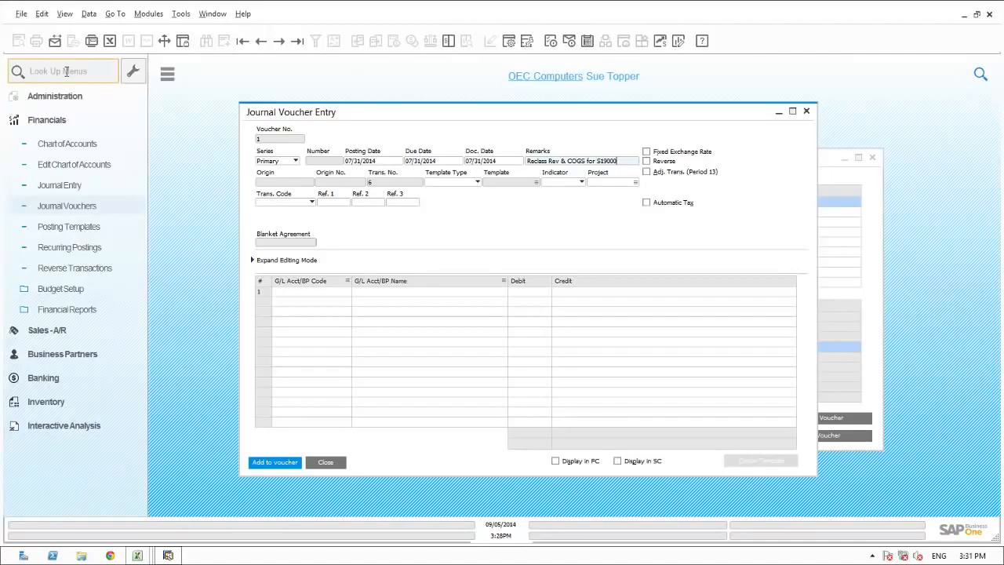
# Look up the posting periods, check the status of the 2014 periods and close the list without changes
pyautogui.write('period')
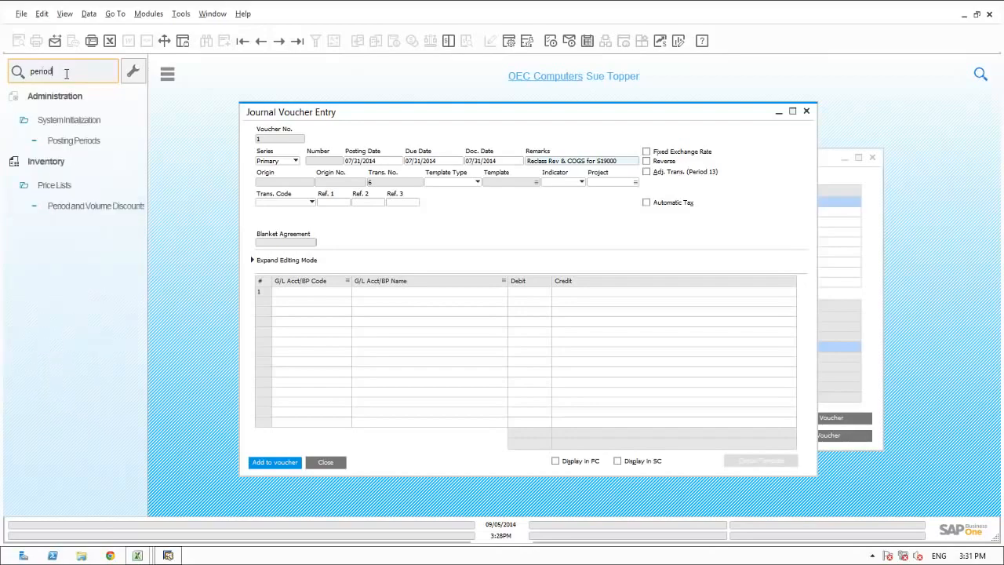
pyautogui.click(75, 140)
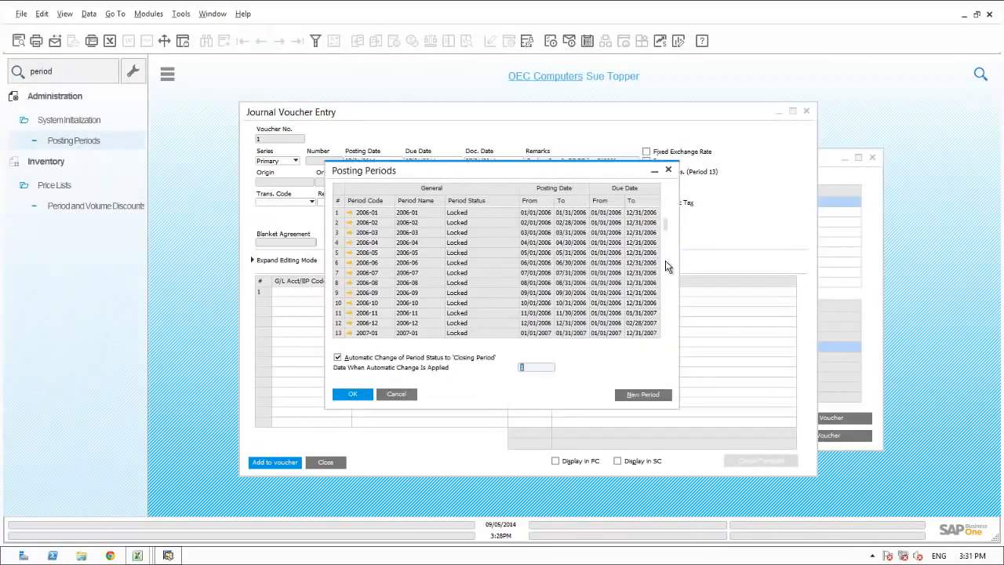
pyautogui.scroll(-20, 665, 260)
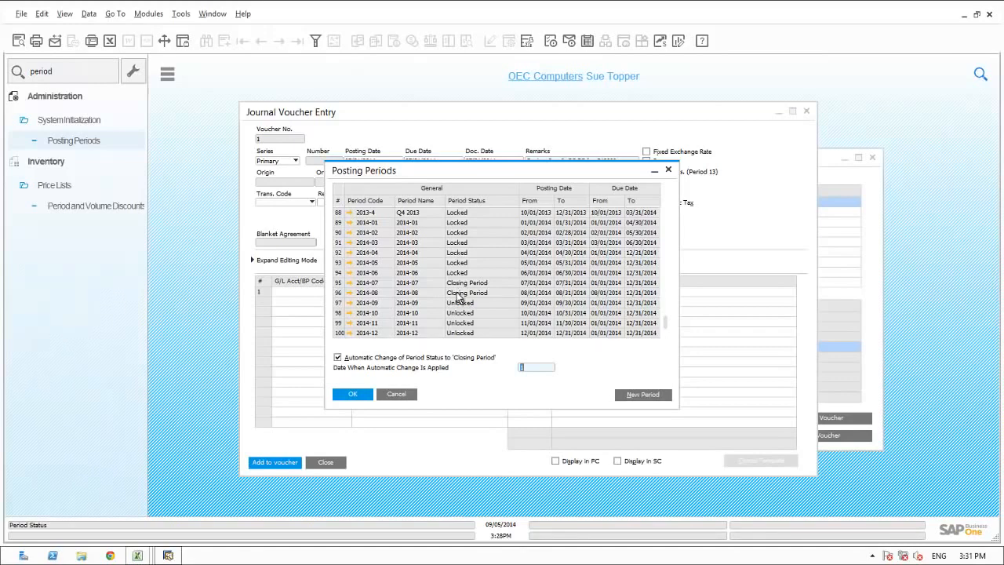
pyautogui.click(394, 396)
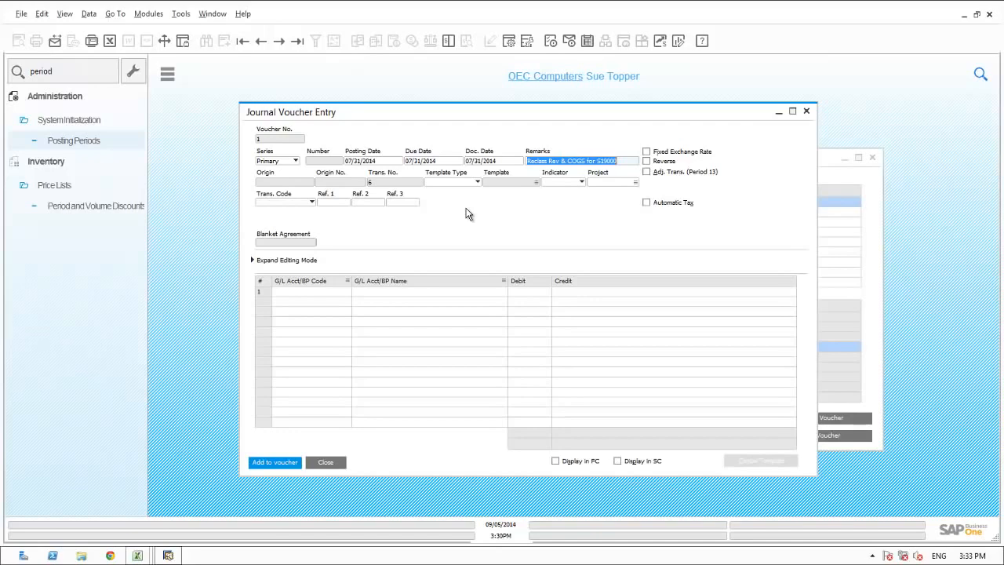
# Apply the percentage posting template HANASERV to the journal voucher entry
pyautogui.click(477, 181)
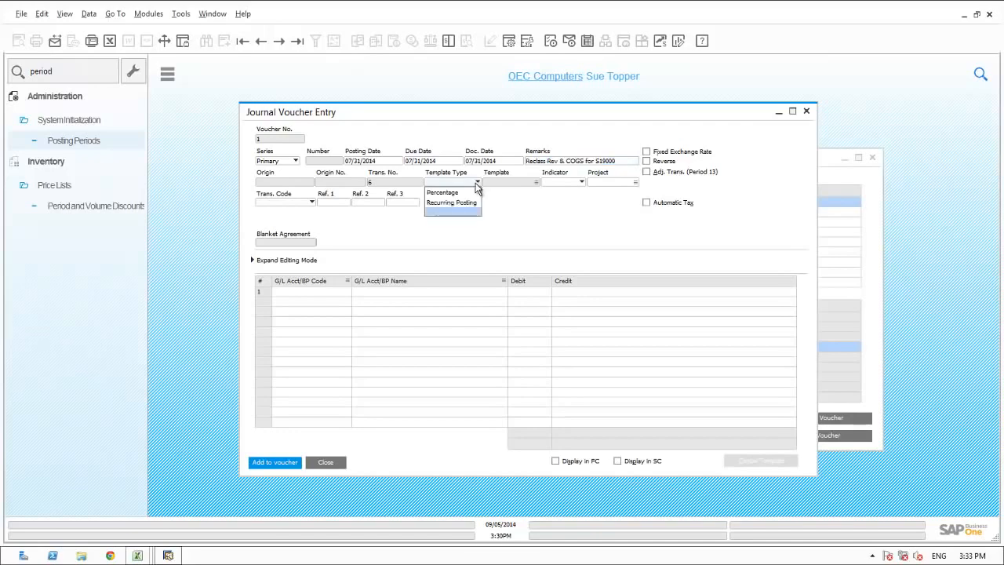
pyautogui.click(447, 194)
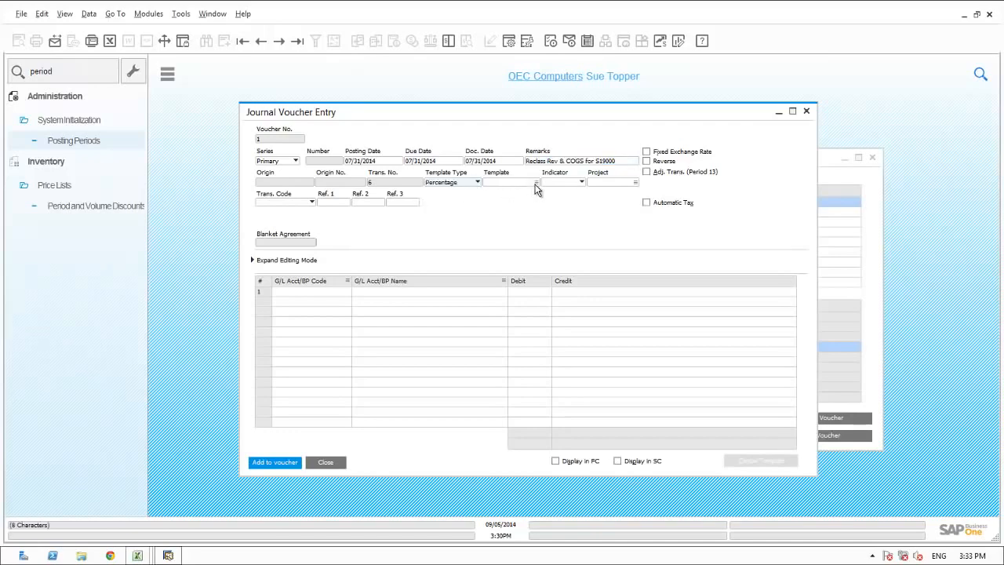
pyautogui.click(535, 183)
pyautogui.click(536, 183)
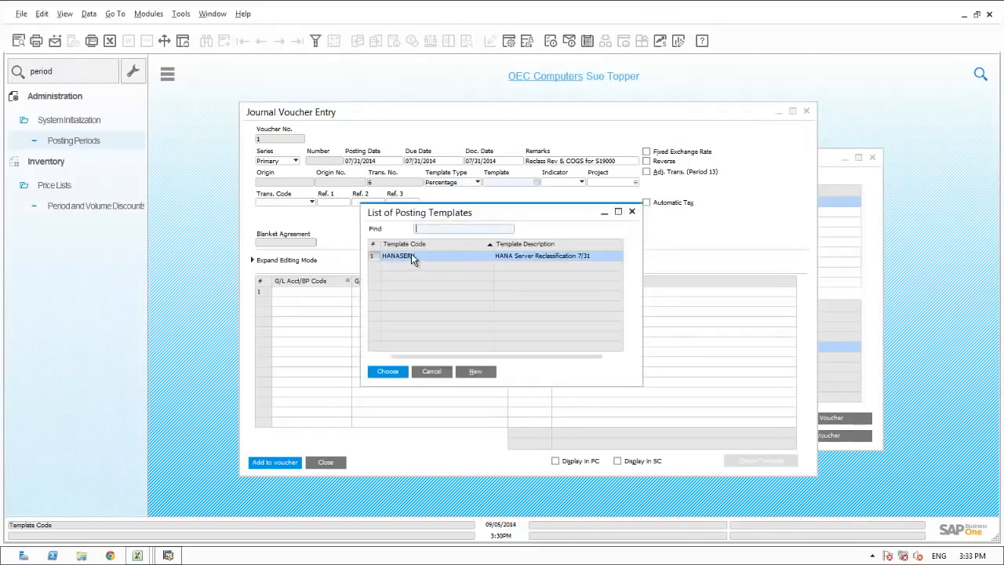
pyautogui.click(388, 371)
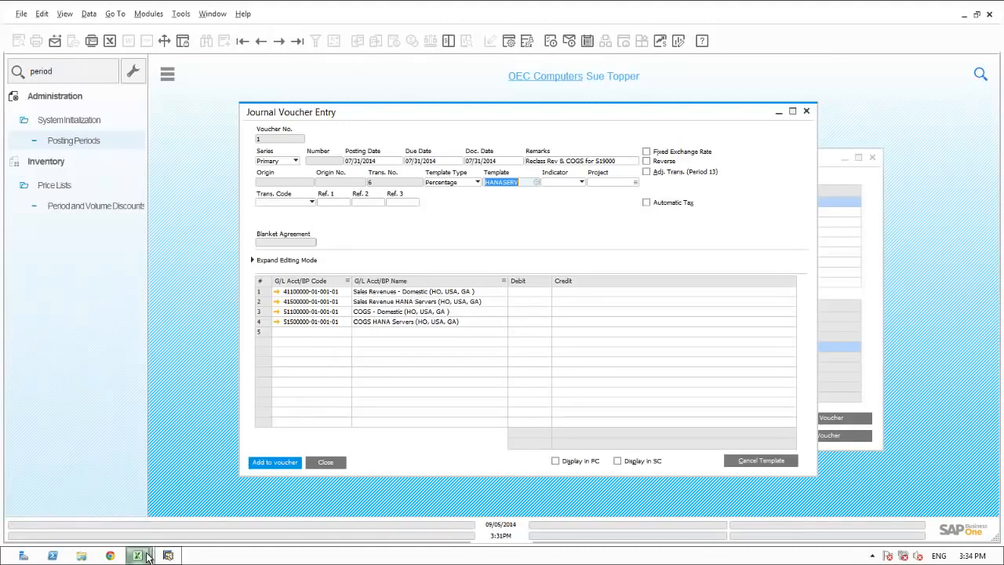
# Copy the sales amount of item S19000 from cell E7 of the Excel workbook and return to SAP Business One
pyautogui.moveTo(146, 556)
pyautogui.click(180, 527)
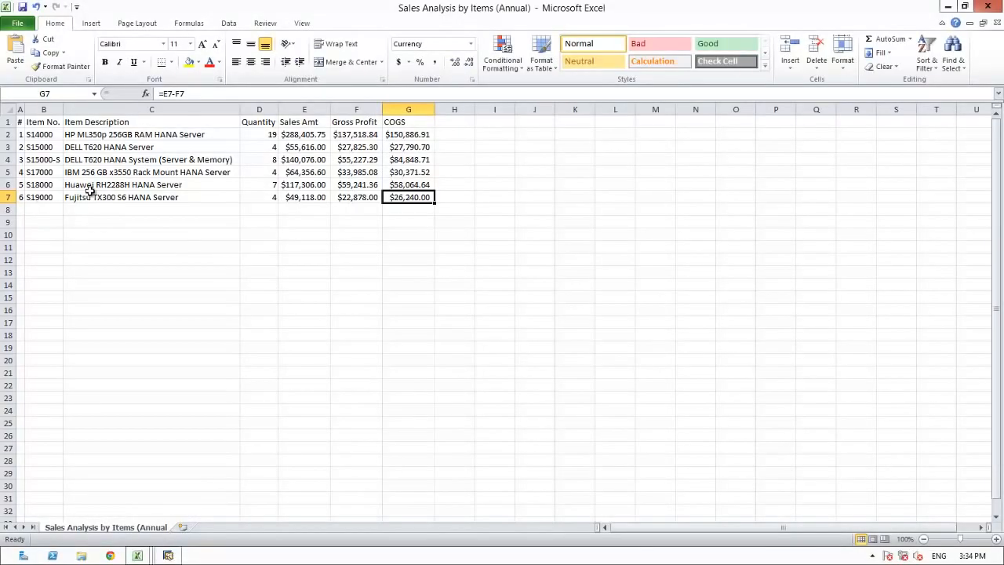
pyautogui.click(312, 198)
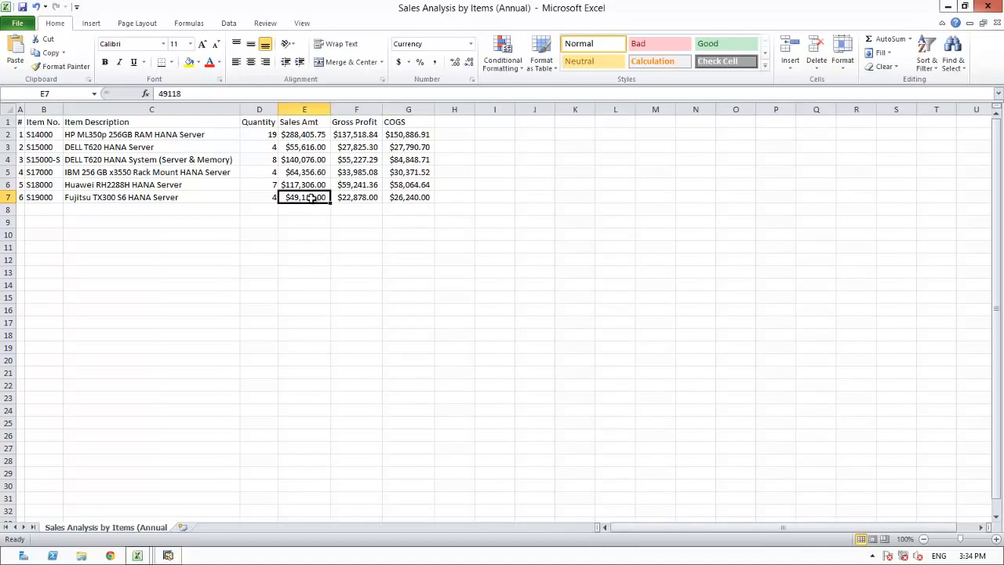
pyautogui.hotkey('ctrl', 'c')
pyautogui.click(168, 555)
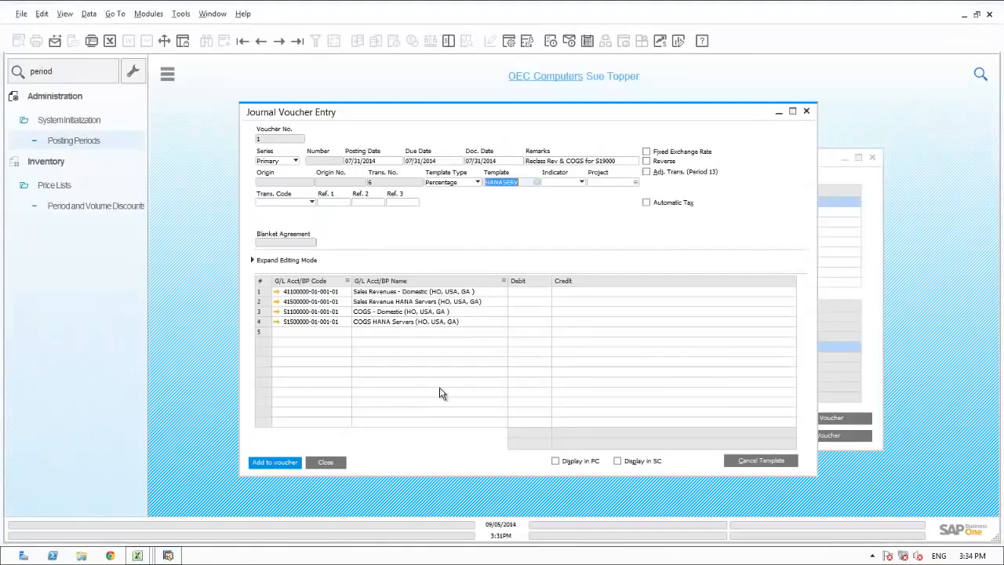
# Paste 49,118.00 as the debit for Sales Revenues - Domestic and accept the same amount as credit for Sales Revenue HANA Servers
pyautogui.click(527, 294)
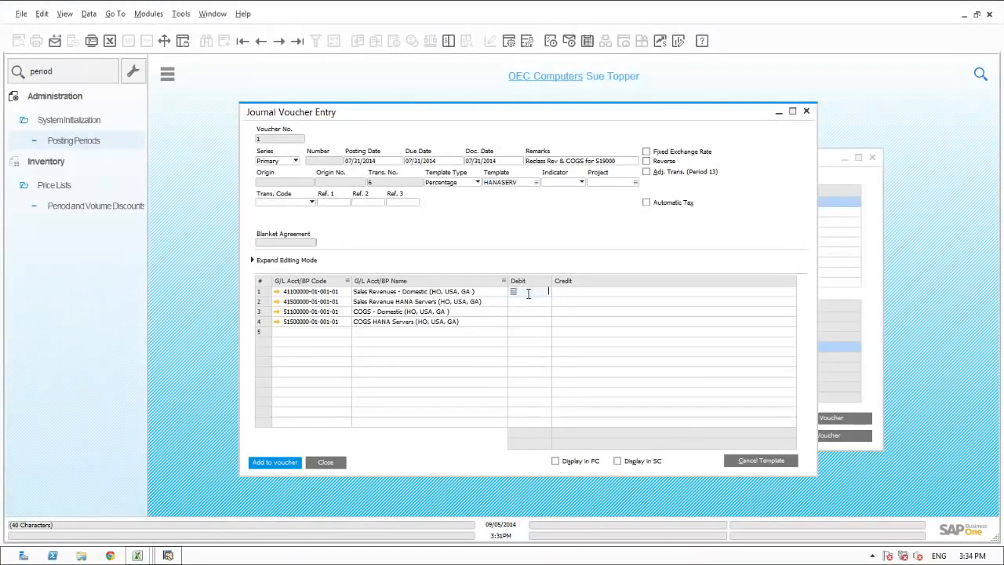
pyautogui.hotkey('ctrl', 'v')
pyautogui.press('Return')
pyautogui.press('Tab')
pyautogui.press('Tab')
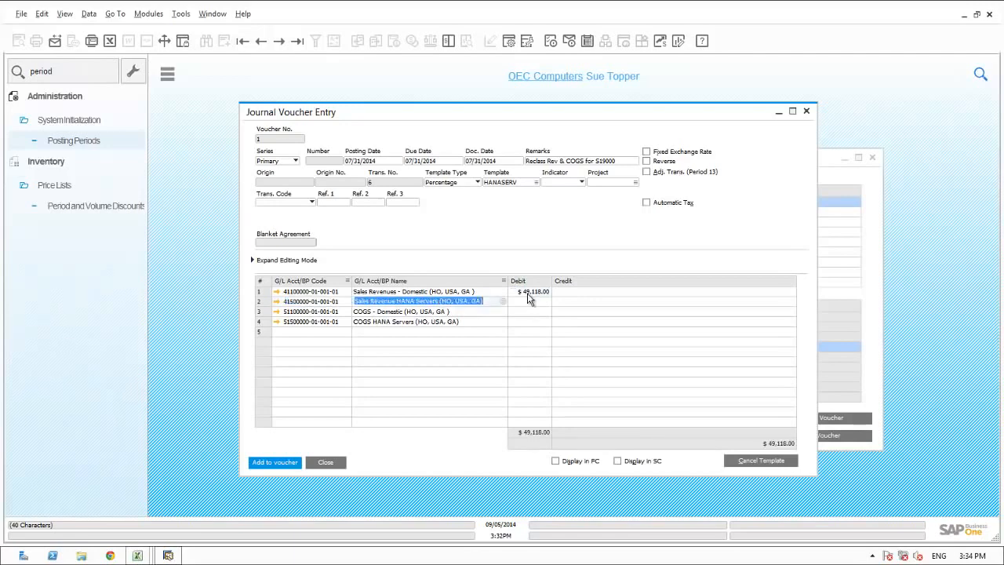
pyautogui.press('Tab')
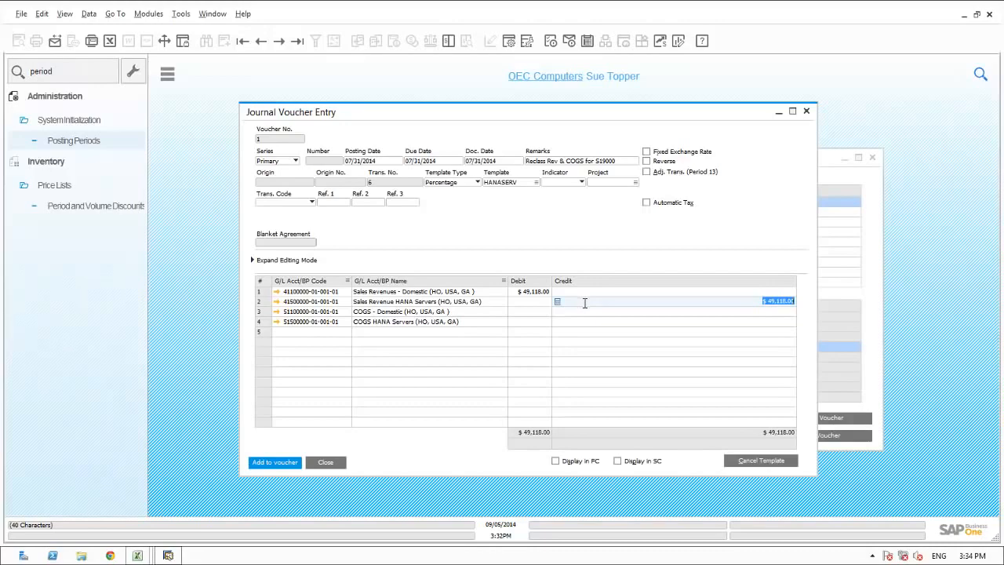
# Check the COGS amount of item S19000 in cell G7 of the Excel workbook and return to SAP Business One
pyautogui.moveTo(138, 555)
pyautogui.click(213, 510)
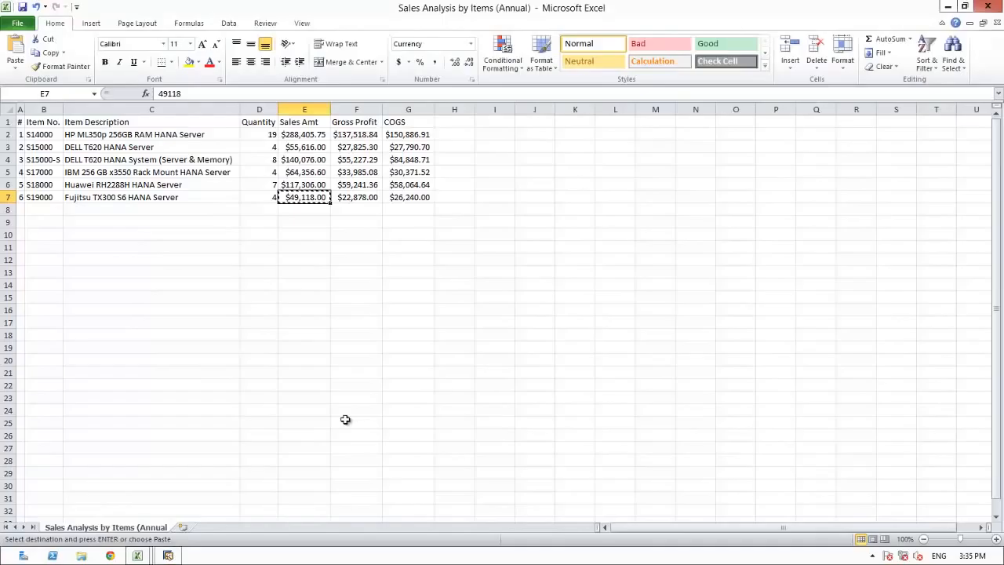
pyautogui.click(413, 197)
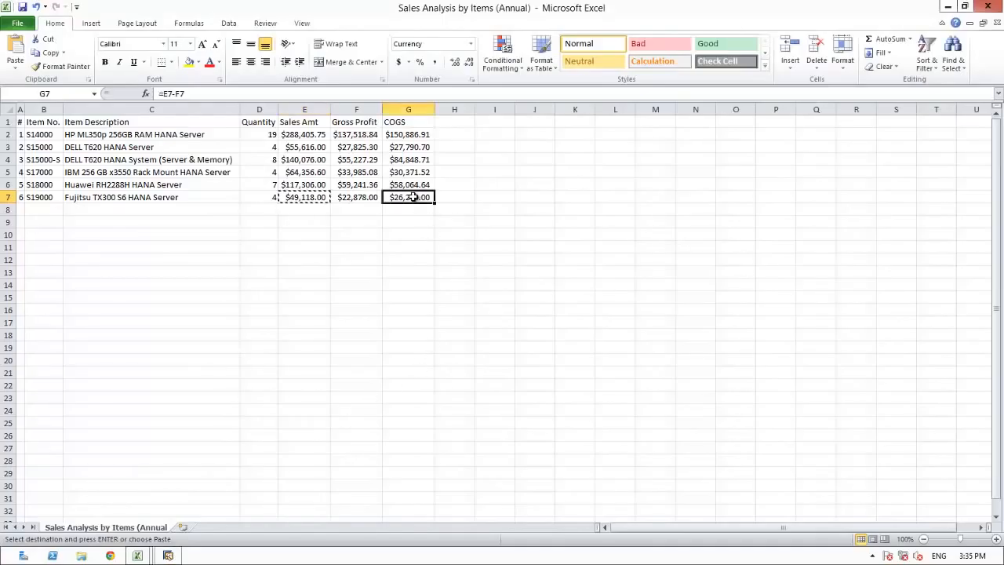
pyautogui.click(168, 555)
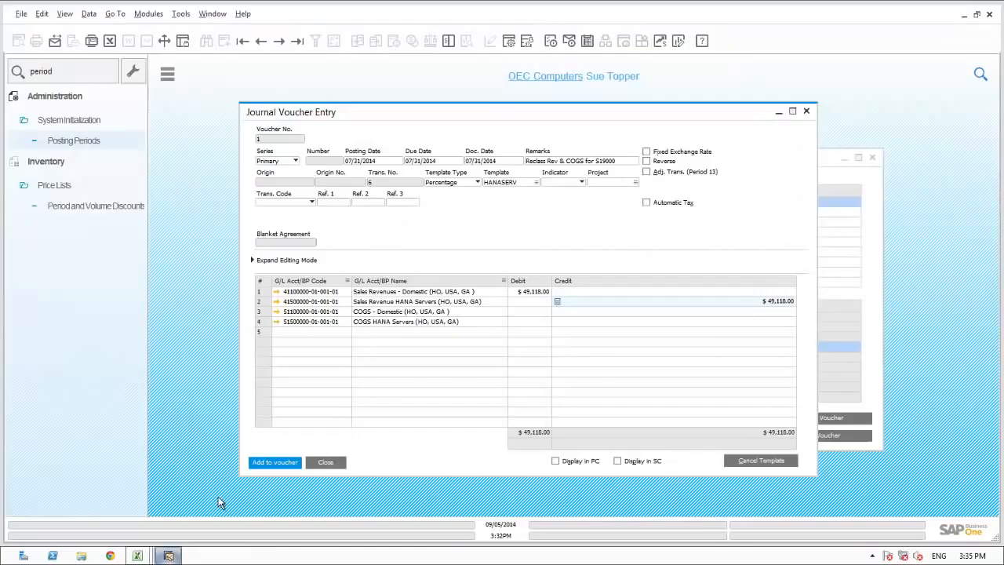
# Enter 26,240.00 as the credit for COGS - Domestic and accept the same amount as debit for COGS HANA Servers
pyautogui.click(567, 310)
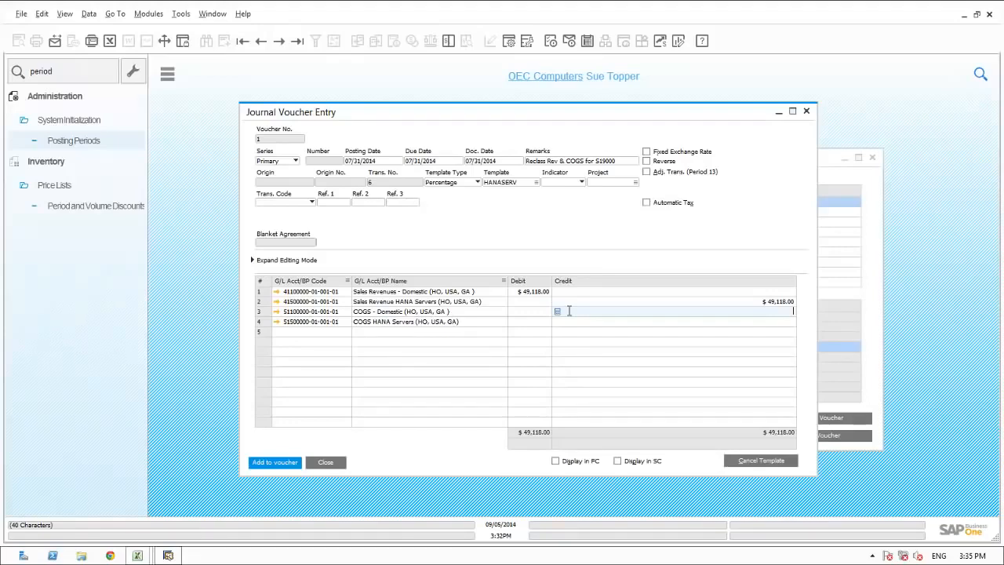
pyautogui.write('26240')
pyautogui.press('Tab')
pyautogui.press('Tab')
pyautogui.press('Tab')
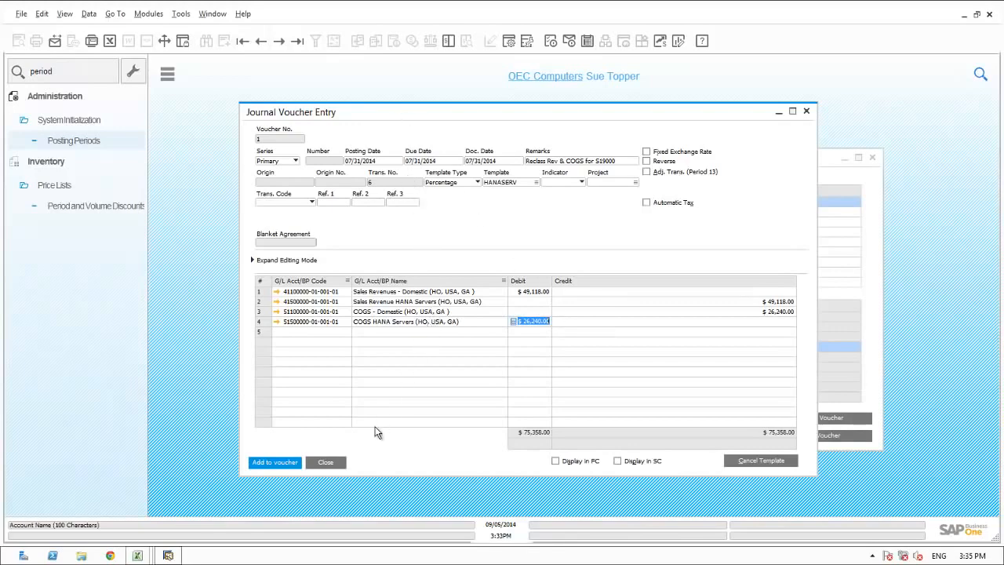
# Add the S19000 reclassification entry to the voucher, close the entry form and update the journal vouchers
pyautogui.click(276, 463)
pyautogui.click(322, 463)
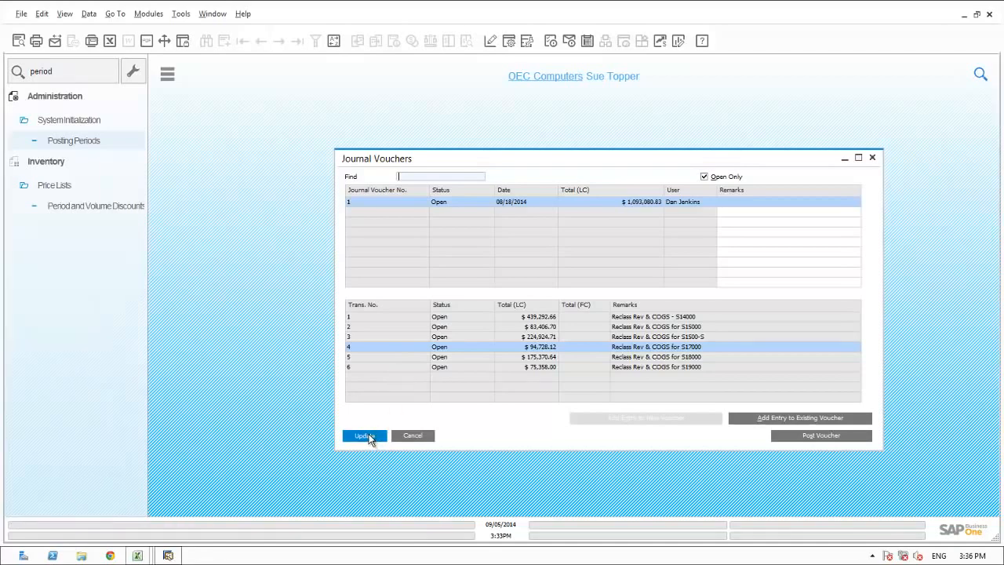
pyautogui.click(374, 438)
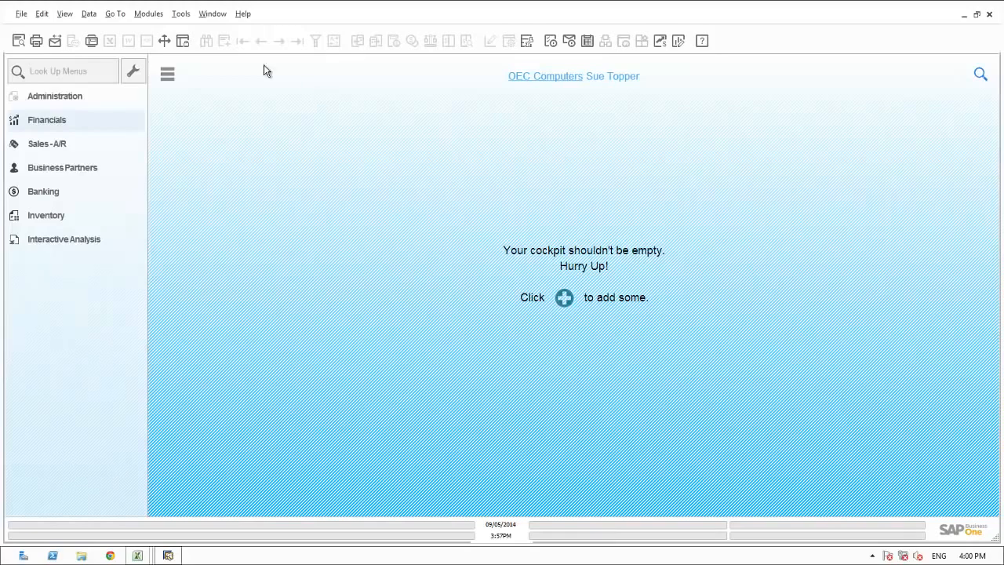
# Open the General Ledger report's selection criteria and load the saved criteria Rev & COGS GL
pyautogui.click(38, 118)
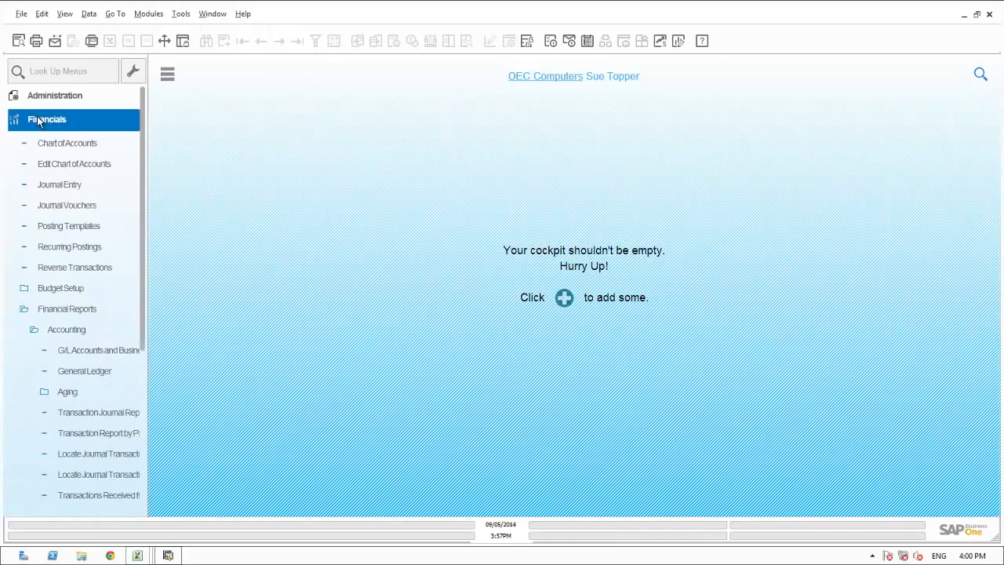
pyautogui.scroll(-1, 51, 166)
pyautogui.click(75, 347)
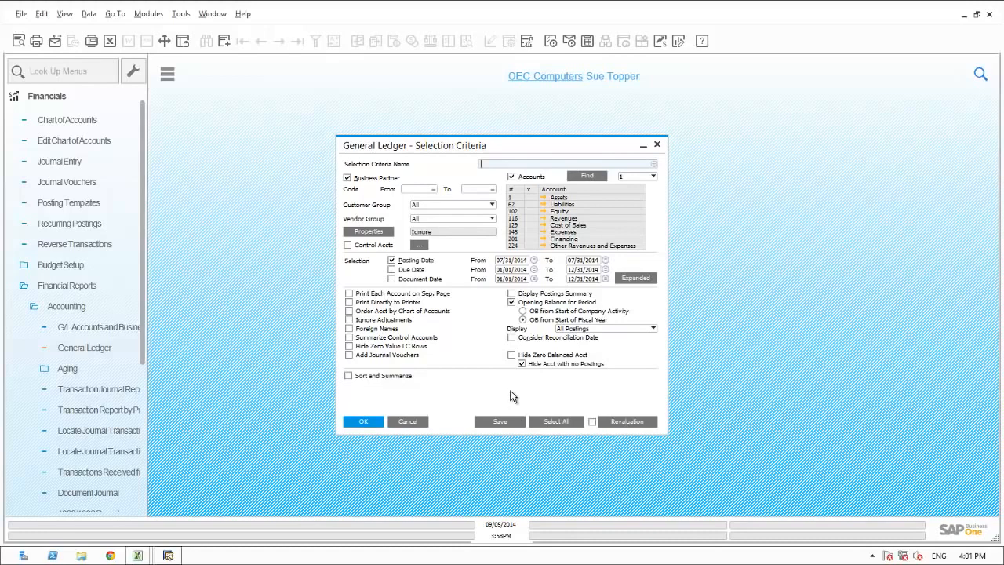
pyautogui.click(653, 164)
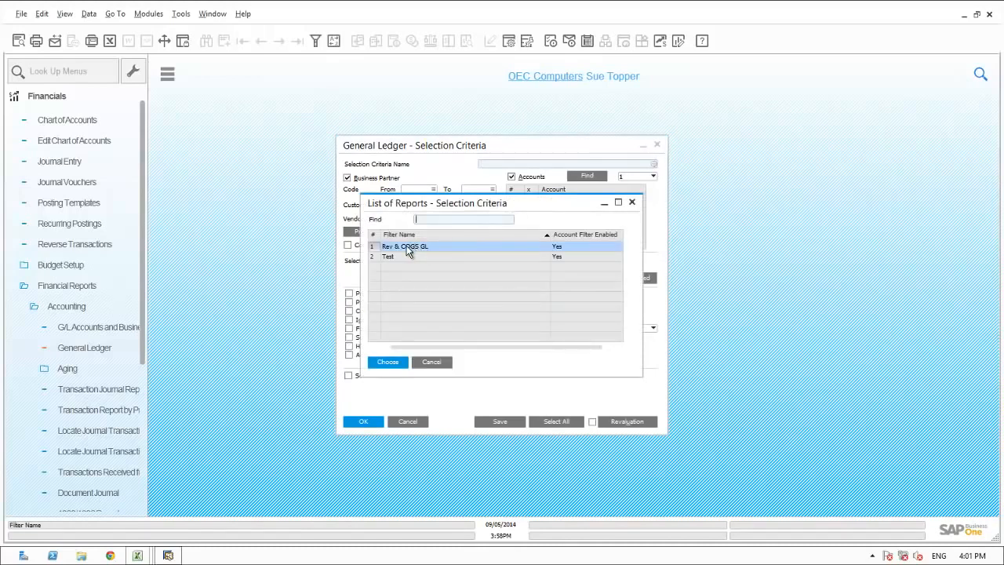
pyautogui.click(388, 362)
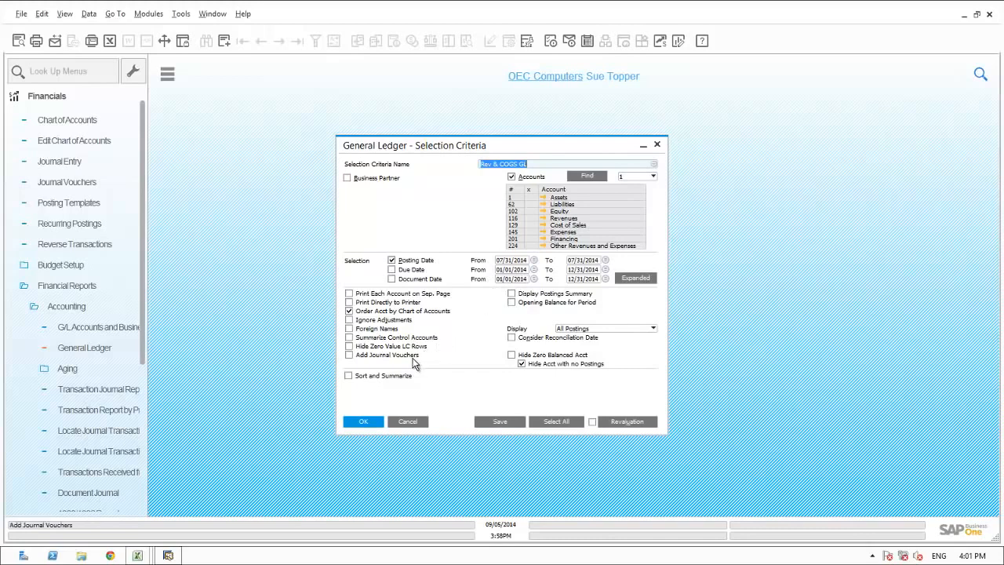
# Include journal vouchers in the general ledger, run the report to review the HANA reclassifications and close it
pyautogui.click(349, 355)
pyautogui.click(362, 422)
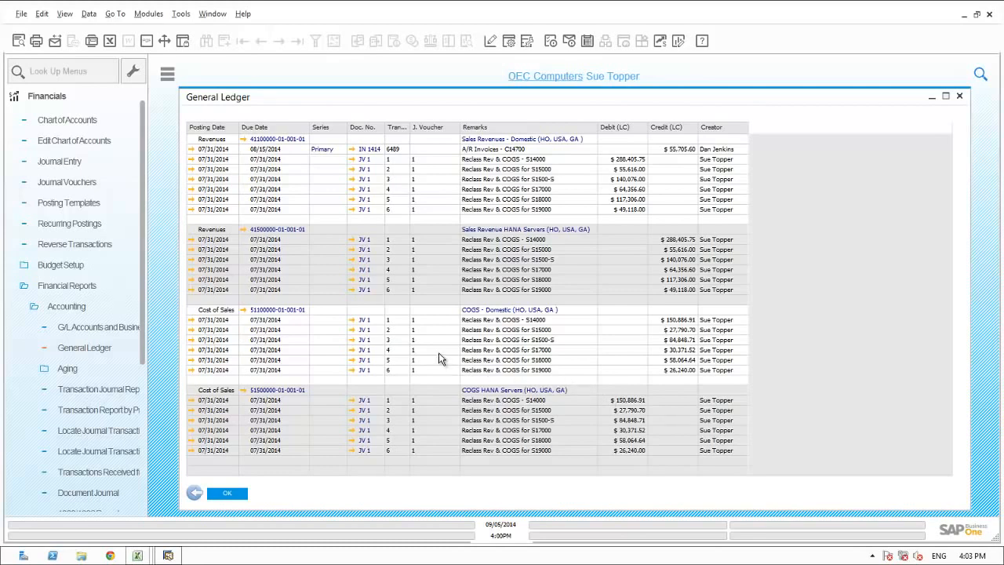
pyautogui.click(192, 494)
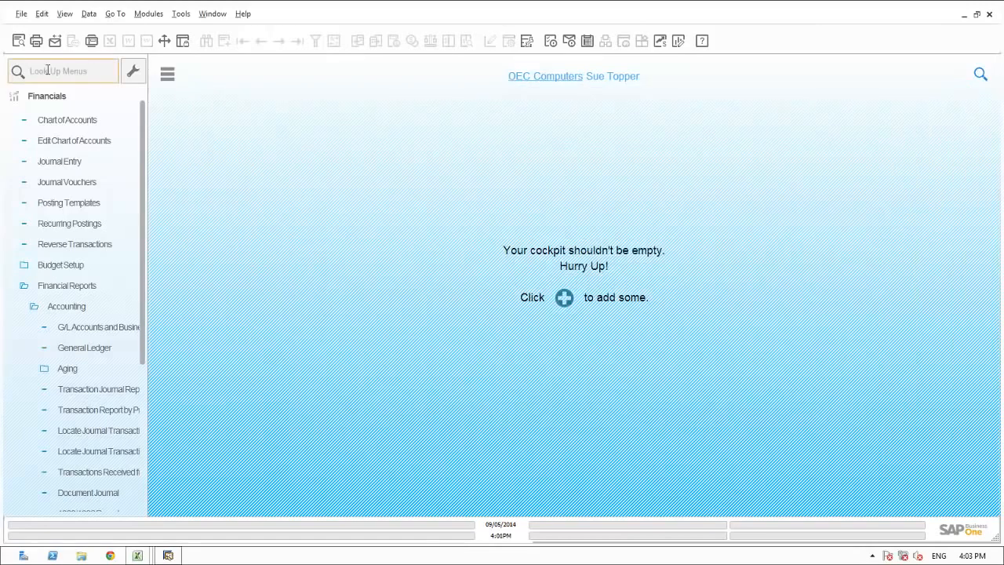
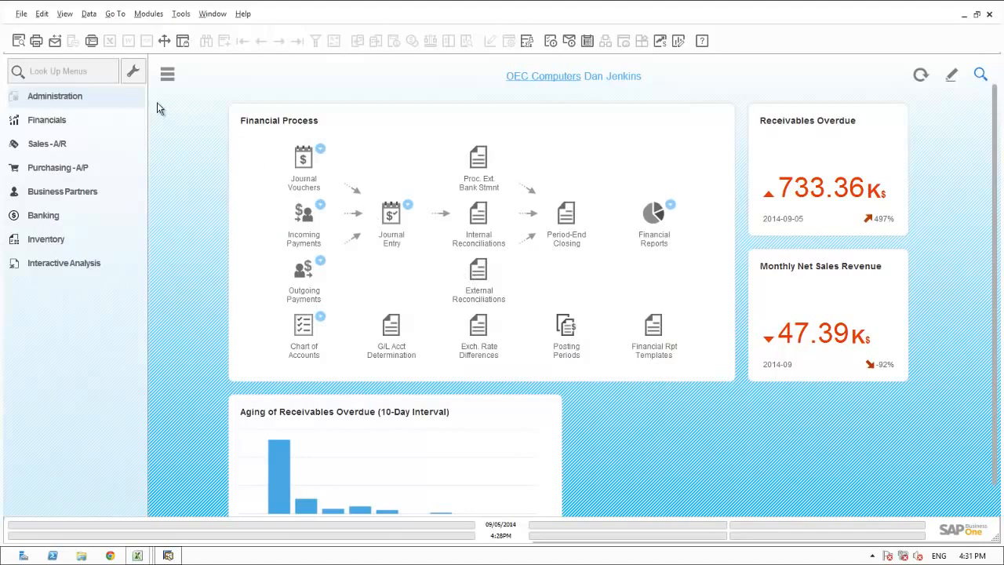
# Look up the project setup, examine the Mexico project and close the list without changes
pyautogui.write('projects')
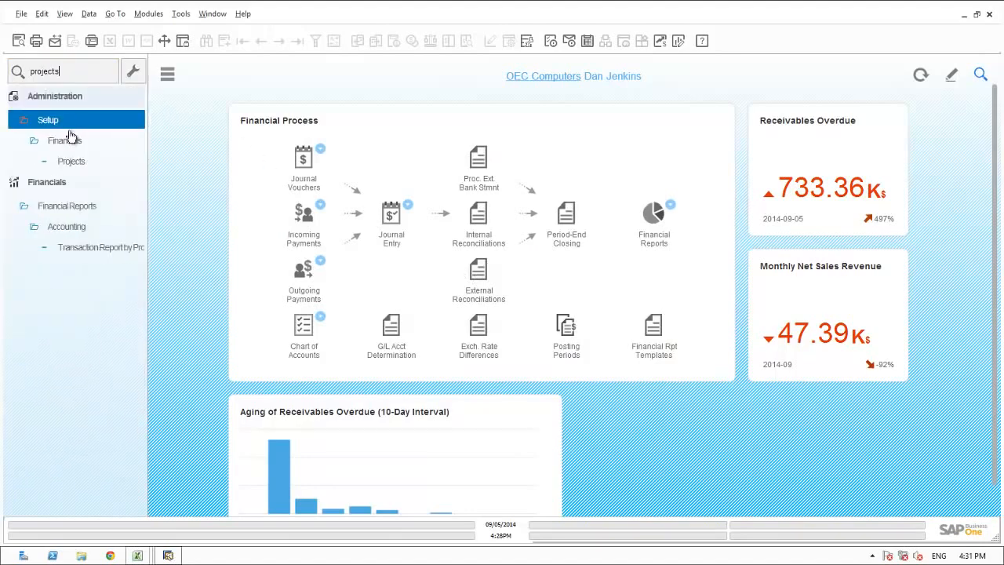
pyautogui.click(71, 162)
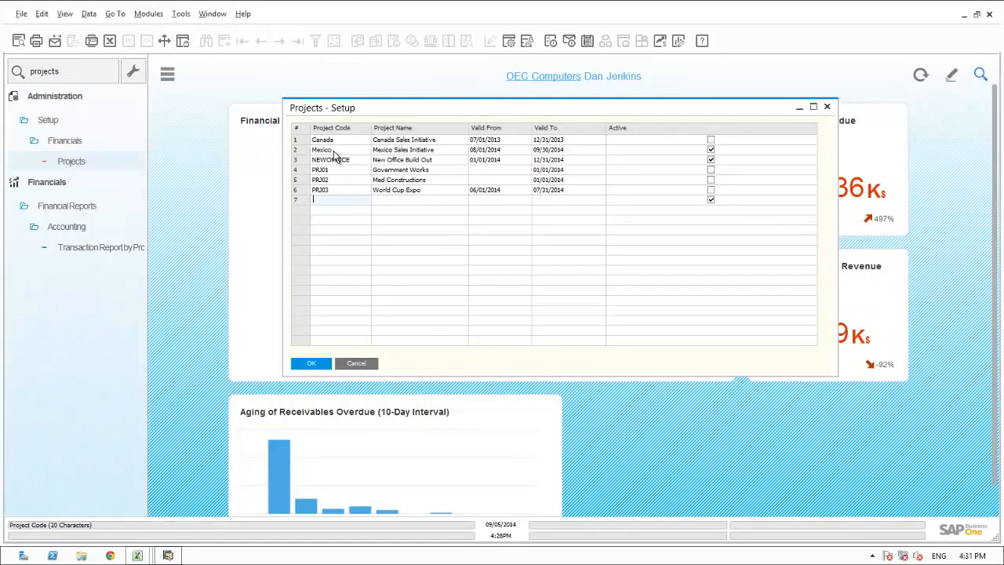
pyautogui.click(295, 150)
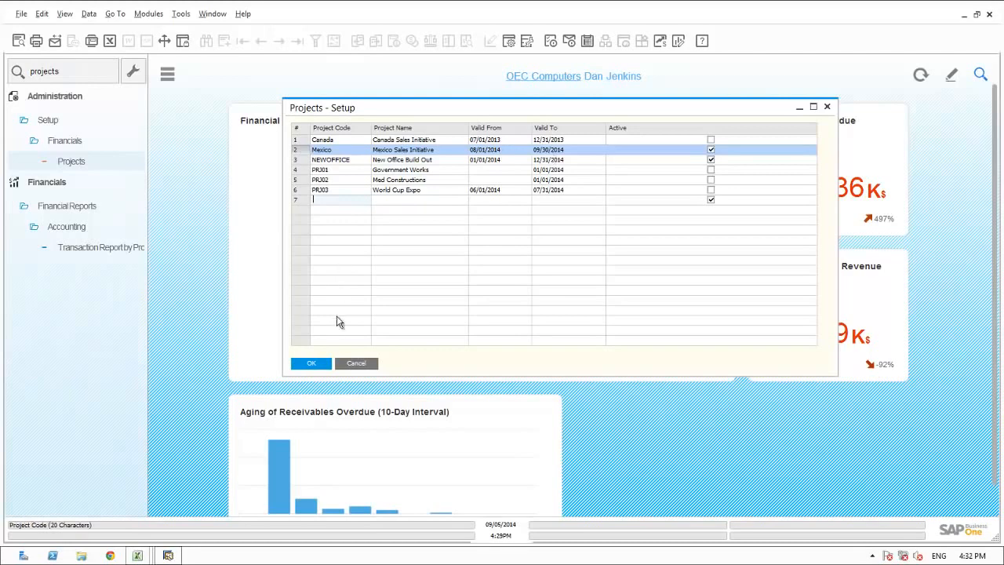
pyautogui.click(313, 364)
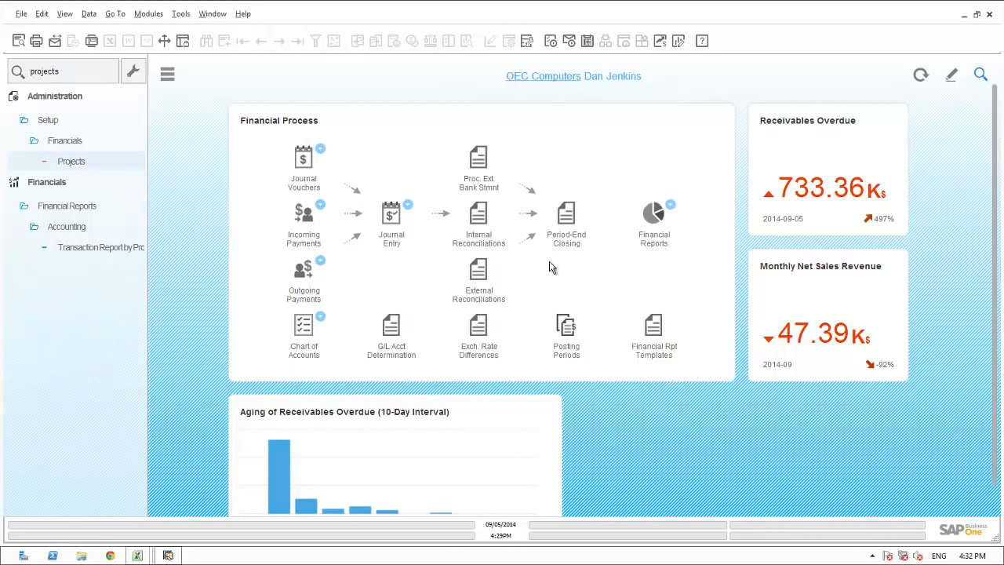
# Examine the cost accounting options in the General Settings under system initialization
pyautogui.click(65, 73)
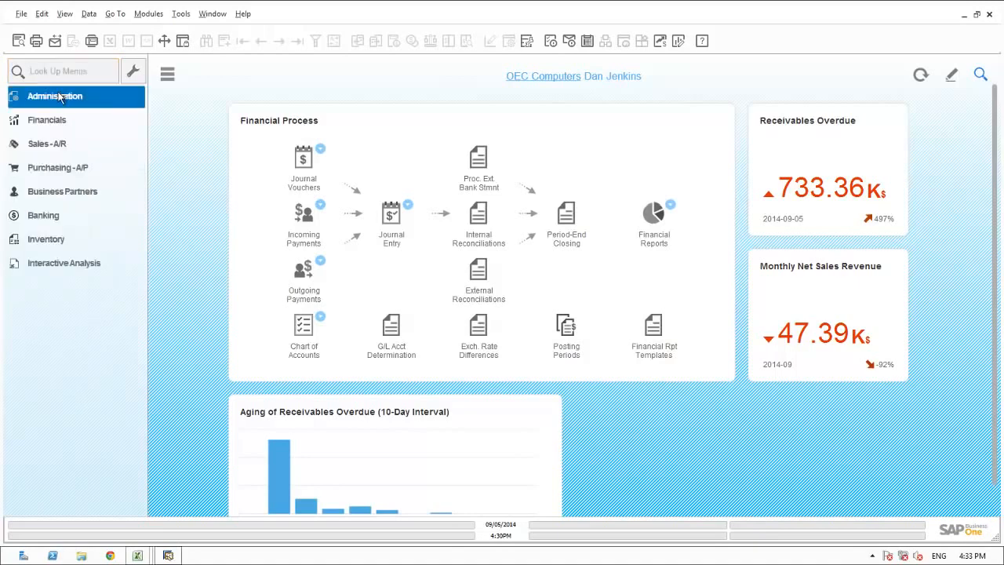
pyautogui.click(58, 94)
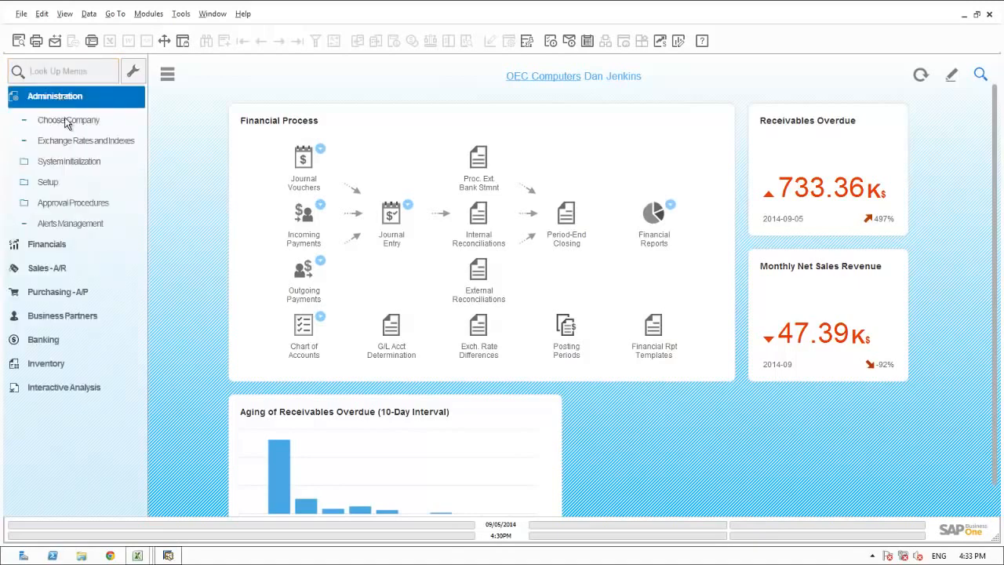
pyautogui.click(69, 160)
pyautogui.scroll(-1, 69, 162)
pyautogui.scroll(-1, 69, 162)
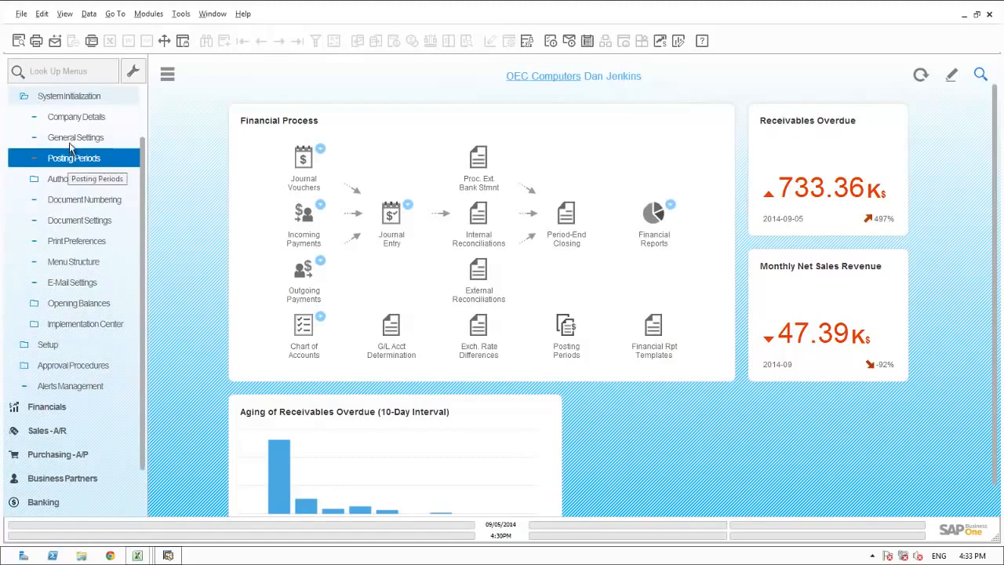
pyautogui.click(69, 139)
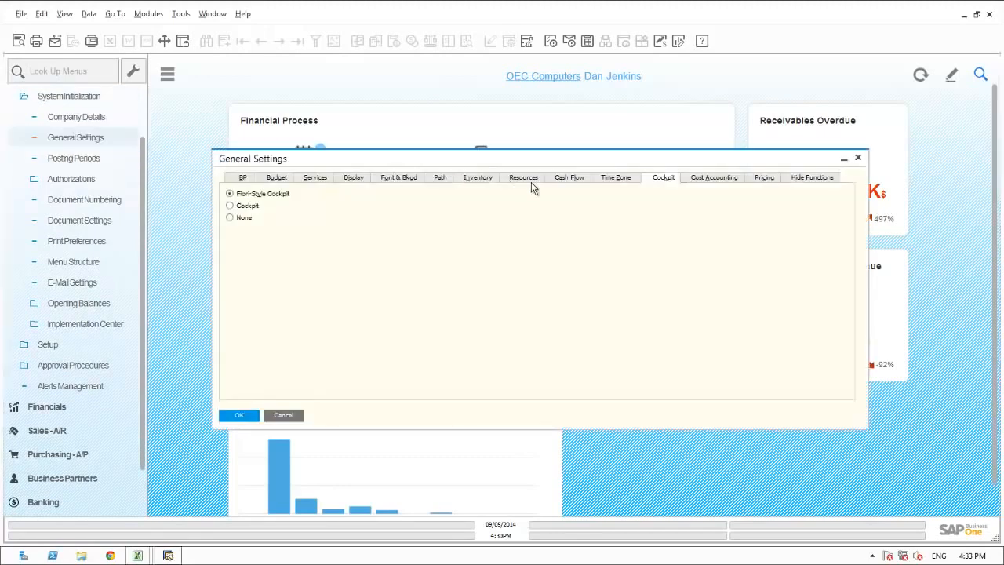
pyautogui.click(712, 179)
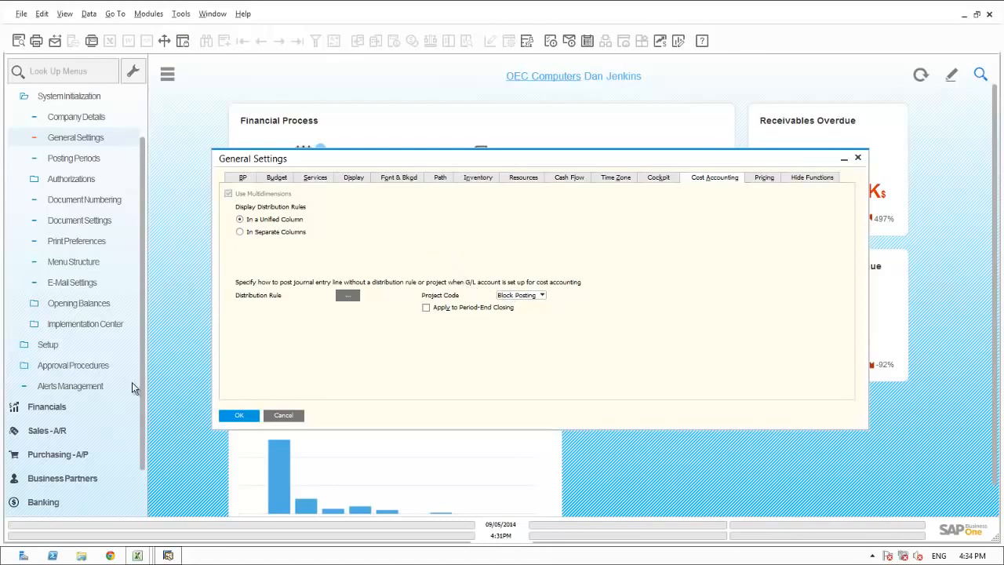
# Open the chart of accounts from Financials and select the domestic accounts receivable account
pyautogui.click(45, 408)
pyautogui.click(57, 146)
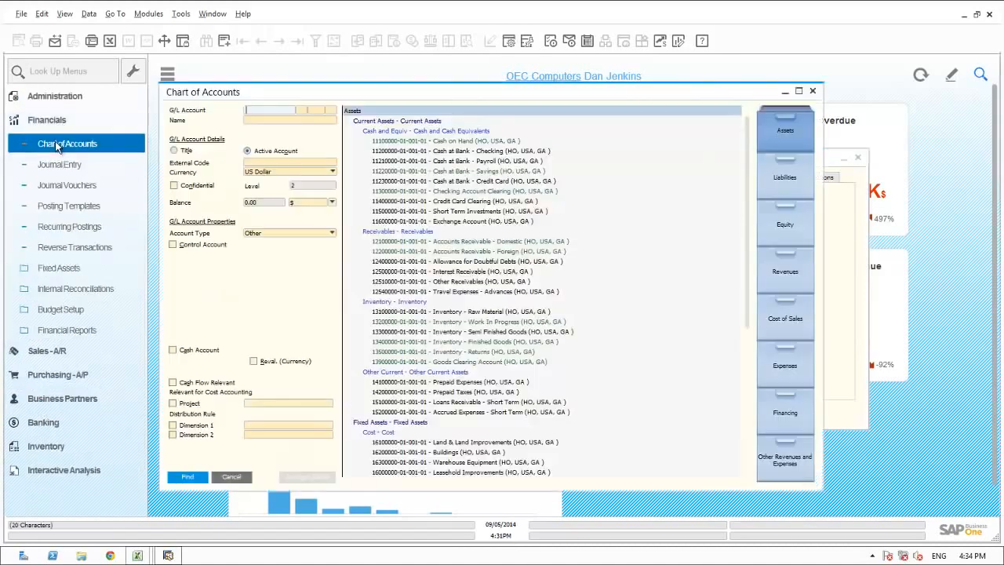
pyautogui.click(468, 244)
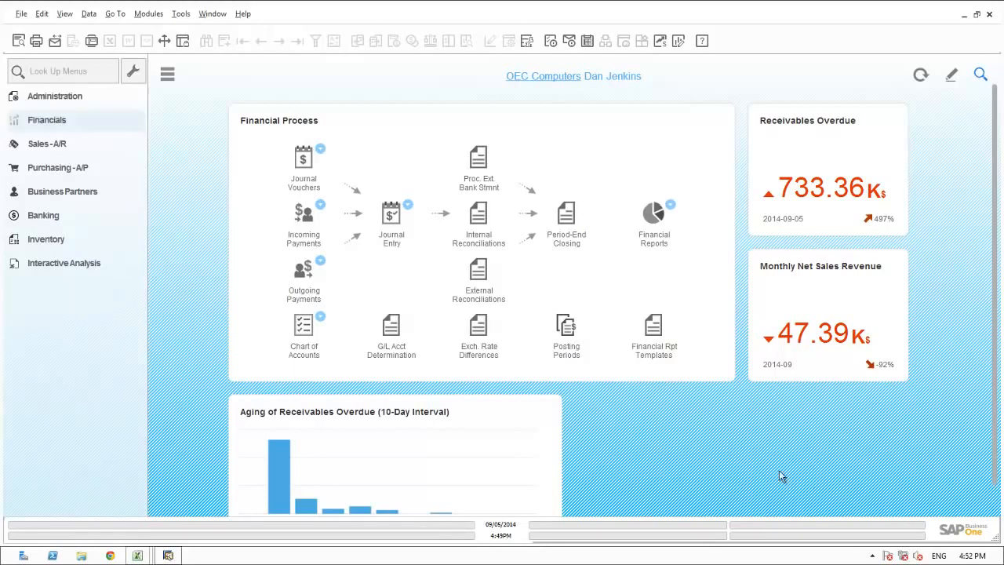
# Look up the A/R Invoice form and start a new invoice for the customer Delbert Enterprises
pyautogui.click(67, 71)
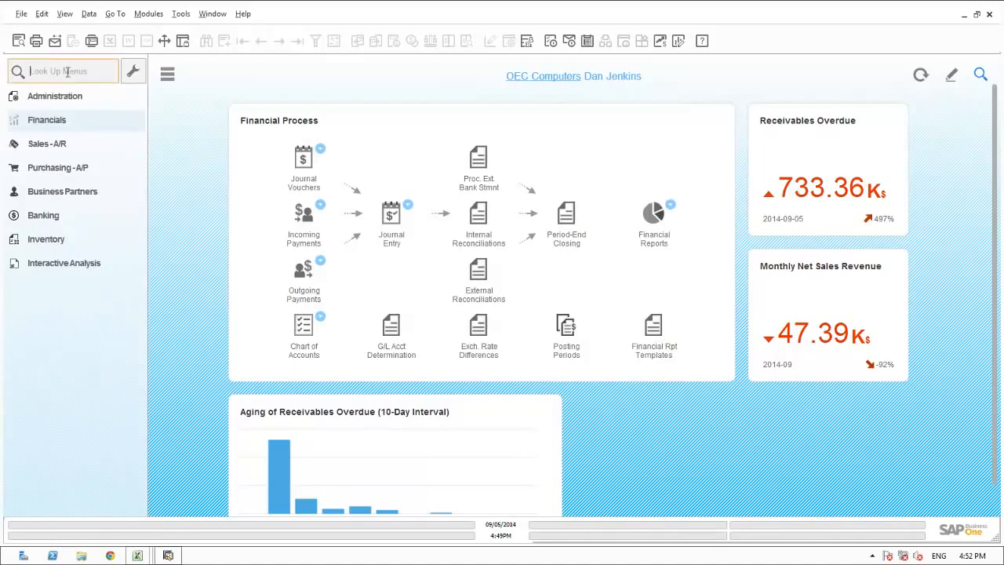
pyautogui.write('invoice')
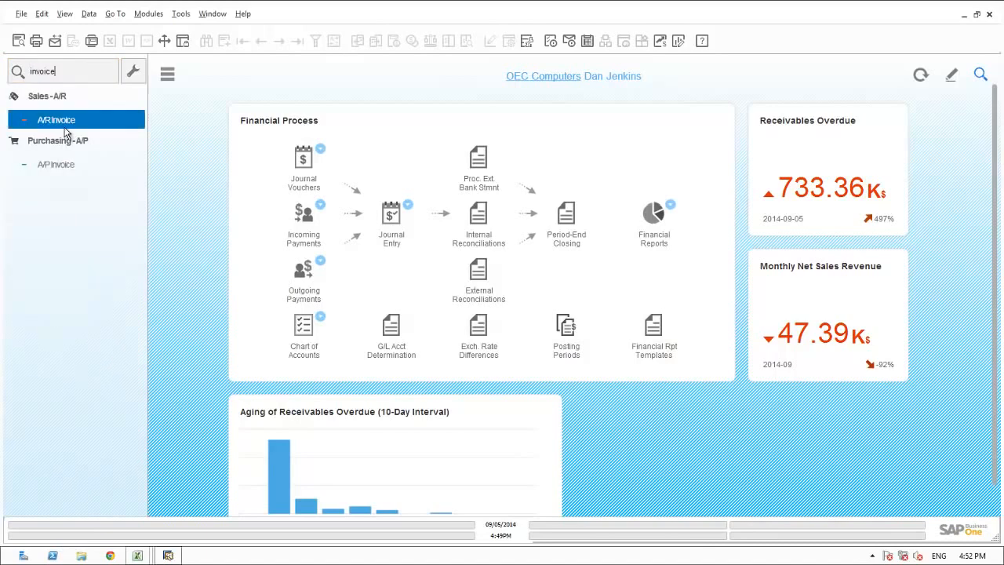
pyautogui.click(63, 120)
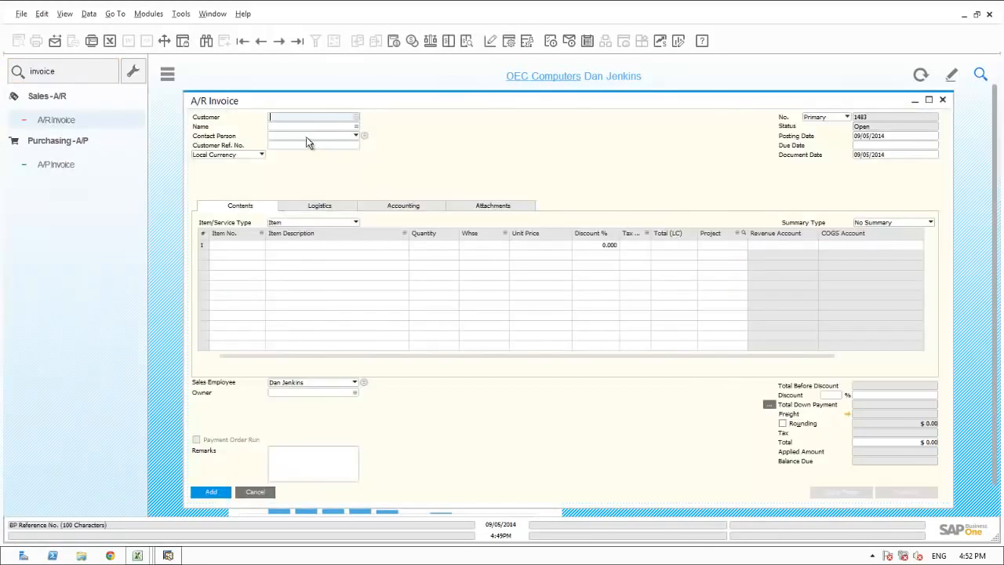
pyautogui.press('Tab')
pyautogui.write('d')
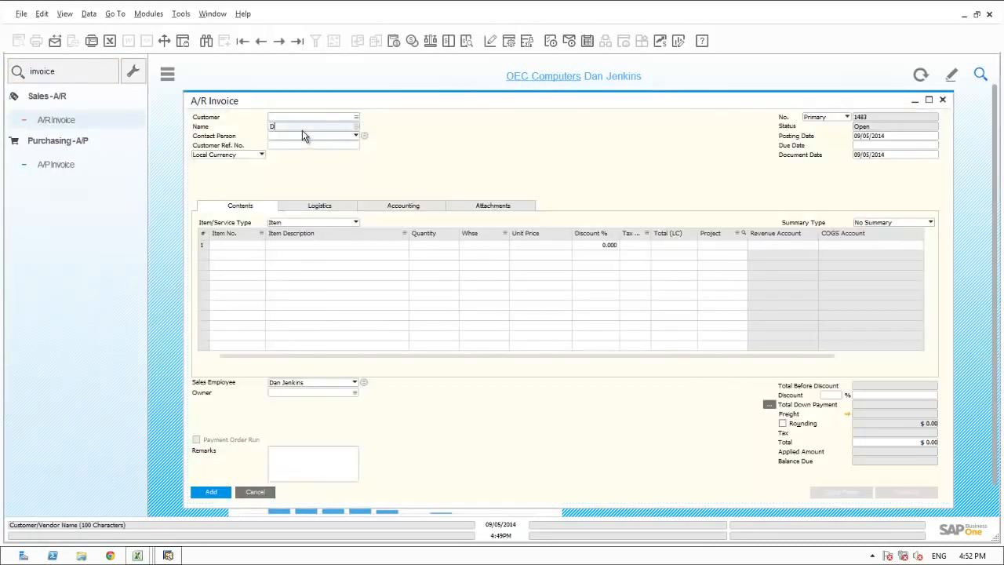
pyautogui.press('Tab')
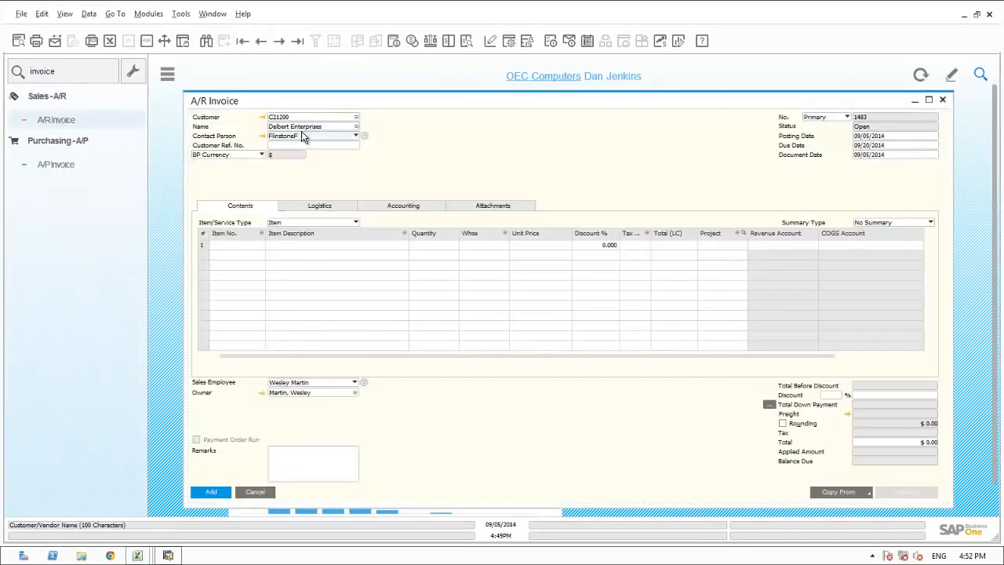
# Assign the Mexico project as the invoice's BP project in the accounting data and return to the item contents
pyautogui.click(402, 204)
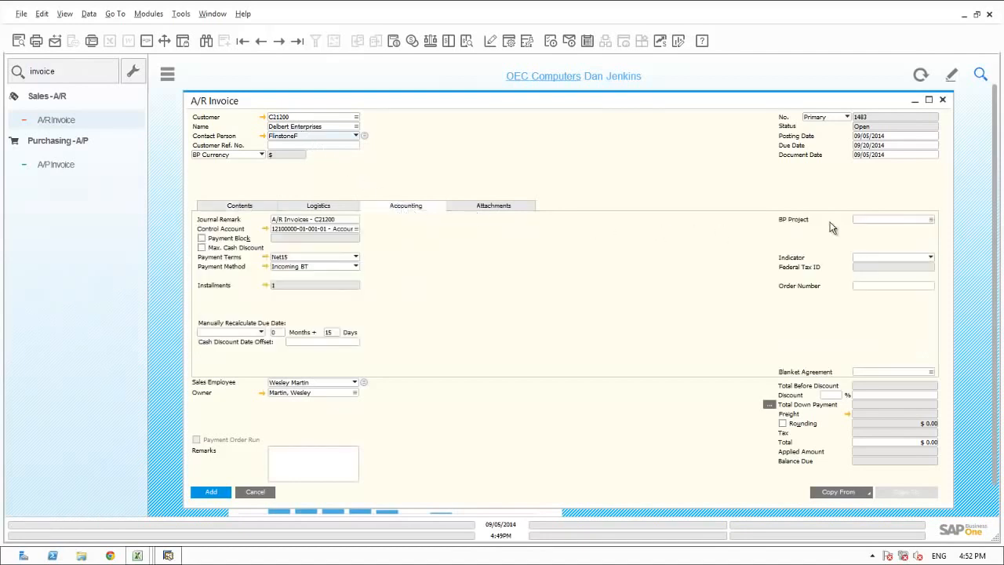
pyautogui.click(928, 219)
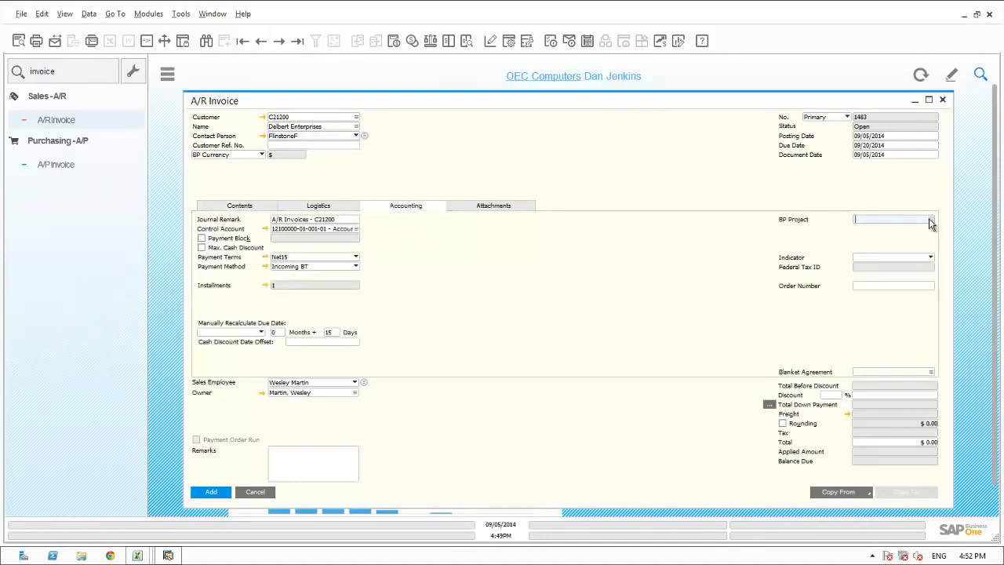
pyautogui.click(931, 220)
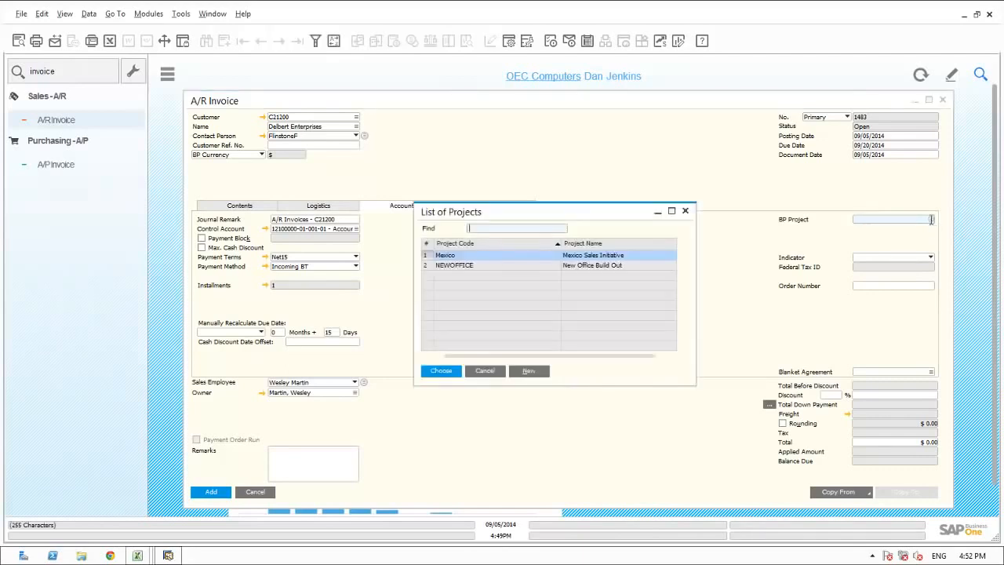
pyautogui.doubleClick(459, 257)
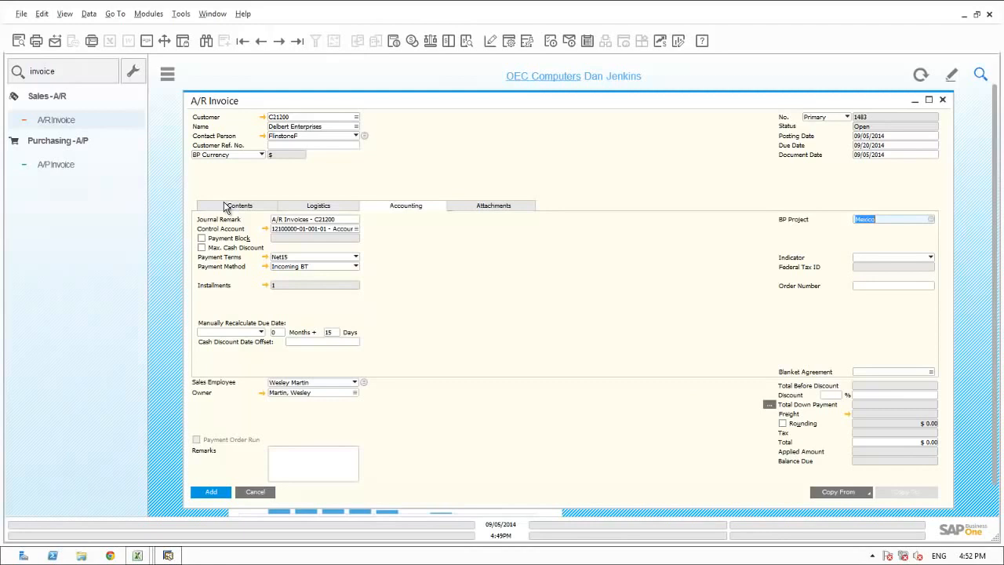
pyautogui.click(225, 205)
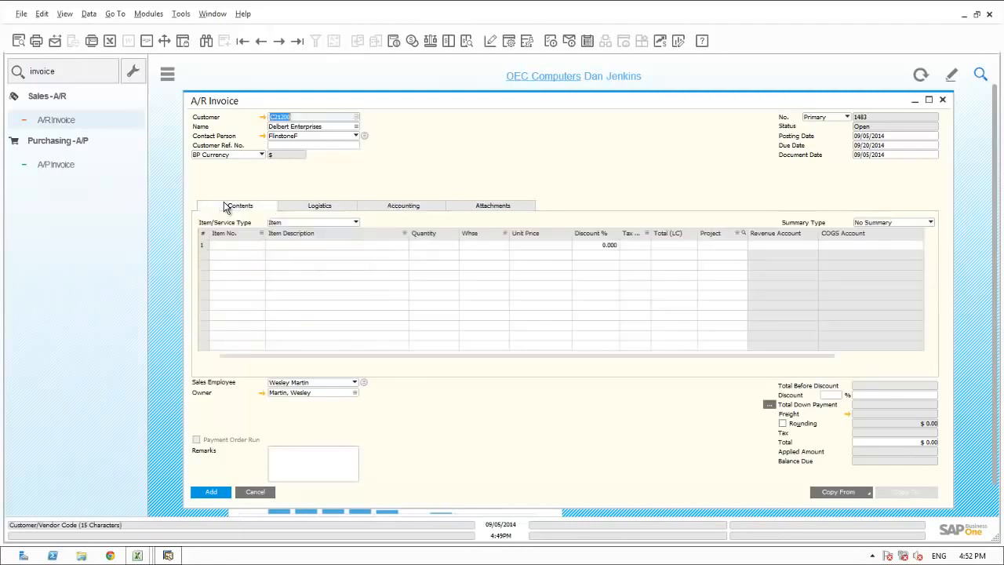
# Fill the A/R invoice with items A00001, A00004 and A00007 and add the document
pyautogui.click(233, 245)
pyautogui.press('Tab')
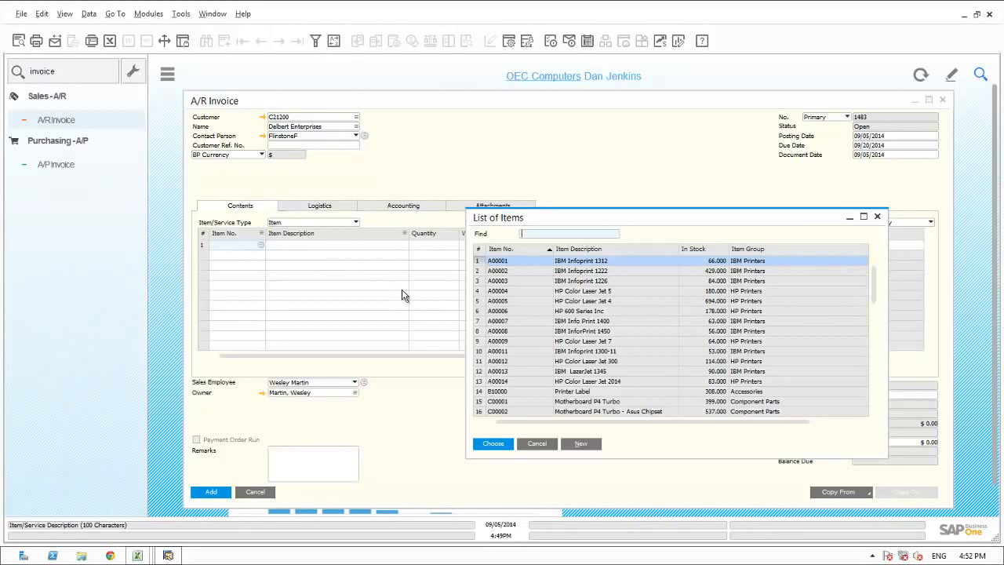
pyautogui.keyDown('ctrl'); pyautogui.click(500, 292); pyautogui.keyUp('ctrl')
pyautogui.keyDown('ctrl'); pyautogui.click(499, 321); pyautogui.keyUp('ctrl')
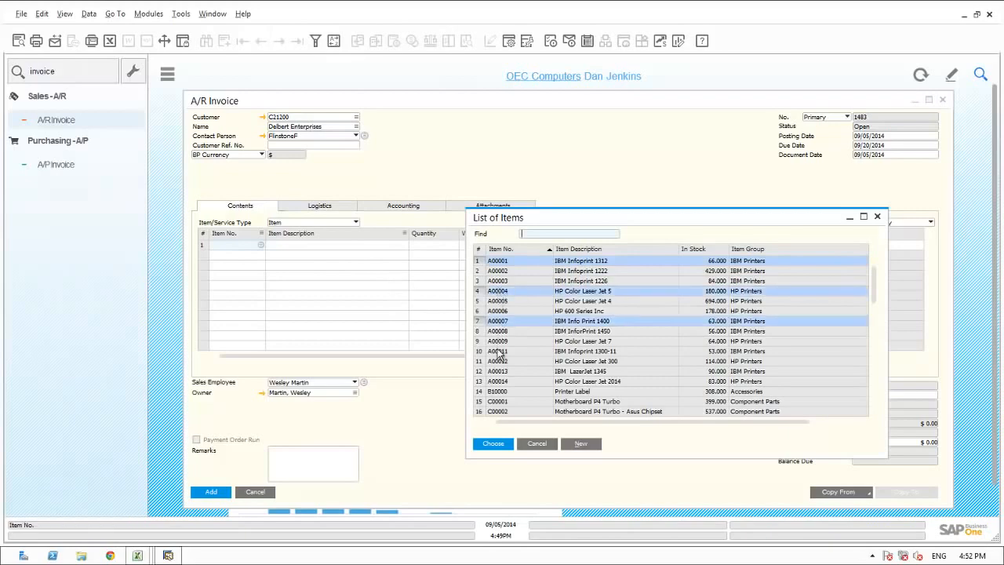
pyautogui.click(491, 444)
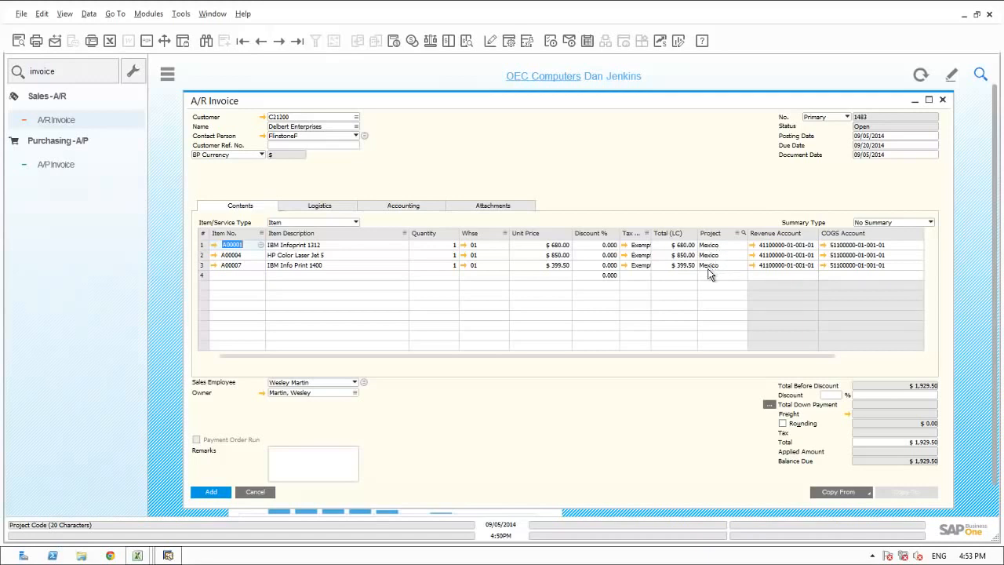
pyautogui.click(209, 492)
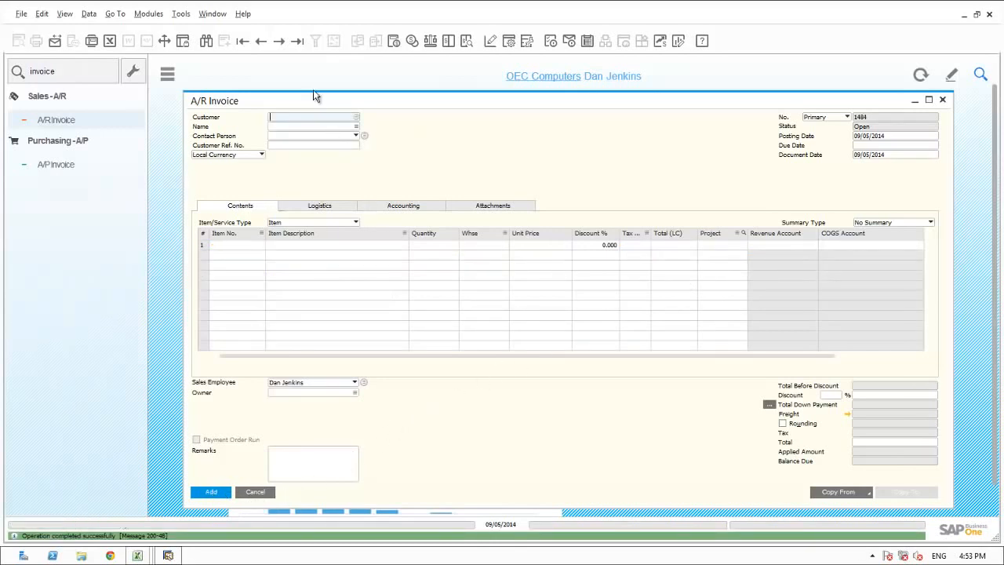
# Reopen the last A/R invoice, inspect the project on its journal entry lines, and close both forms
pyautogui.click(262, 49)
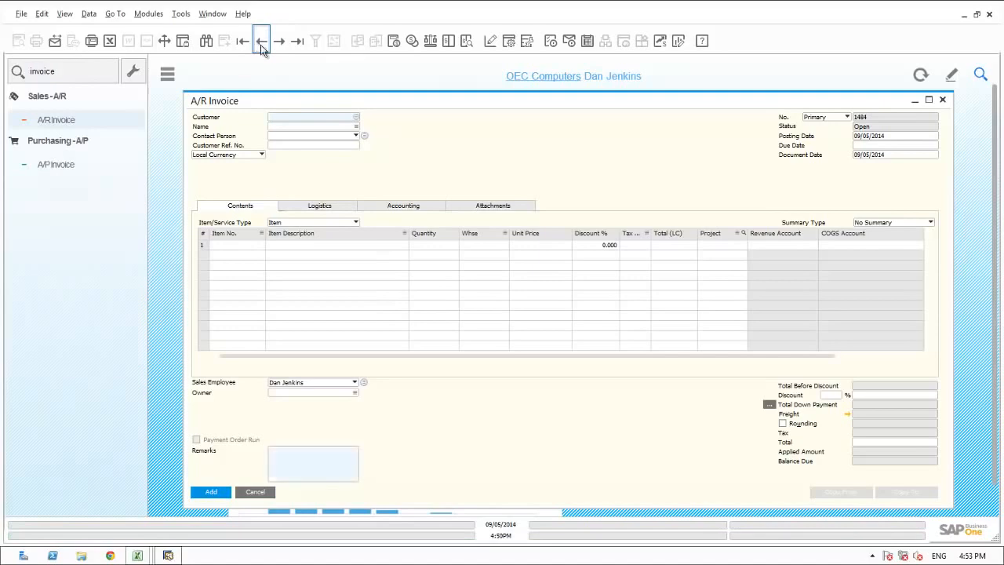
pyautogui.click(401, 206)
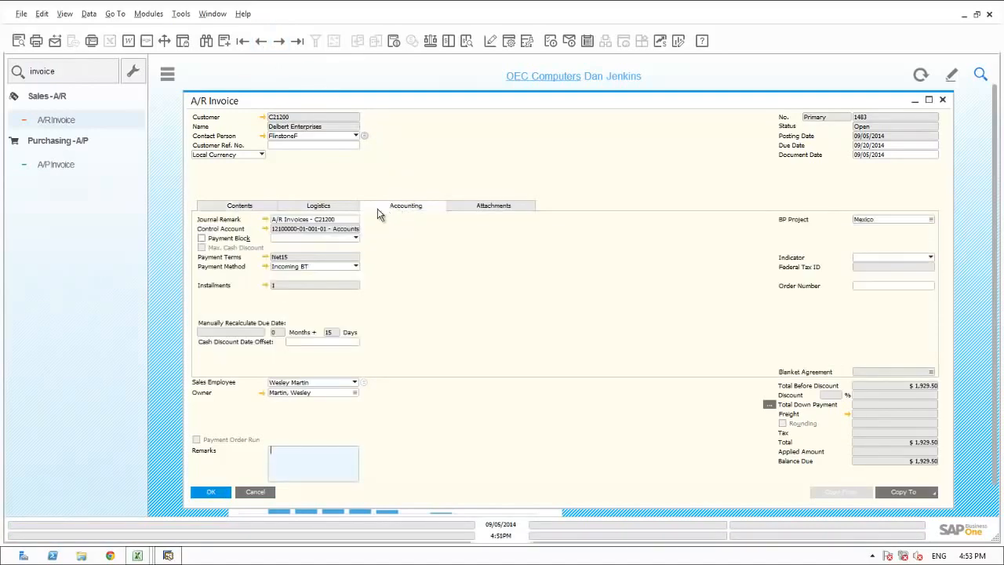
pyautogui.click(265, 221)
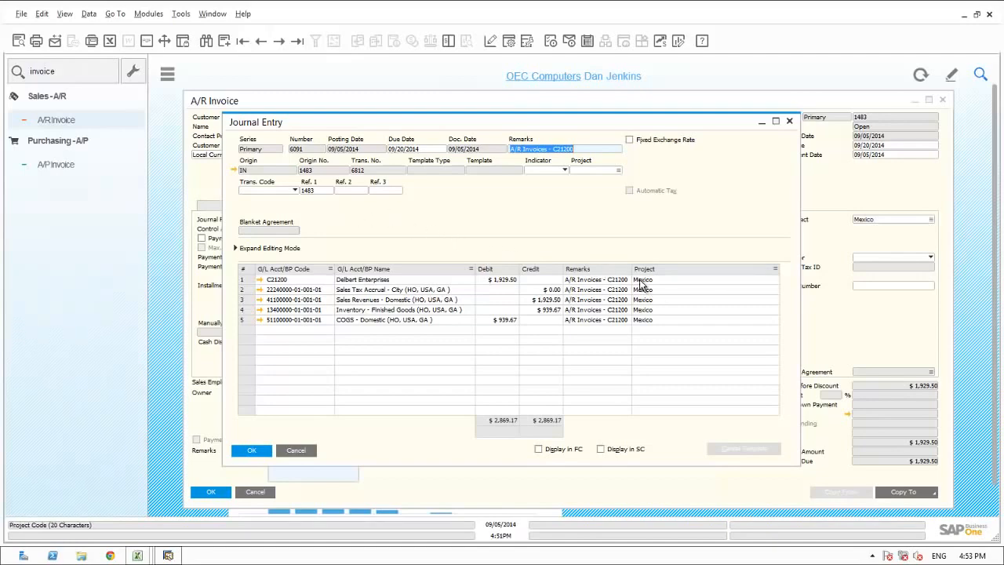
pyautogui.click(293, 448)
pyautogui.click(266, 492)
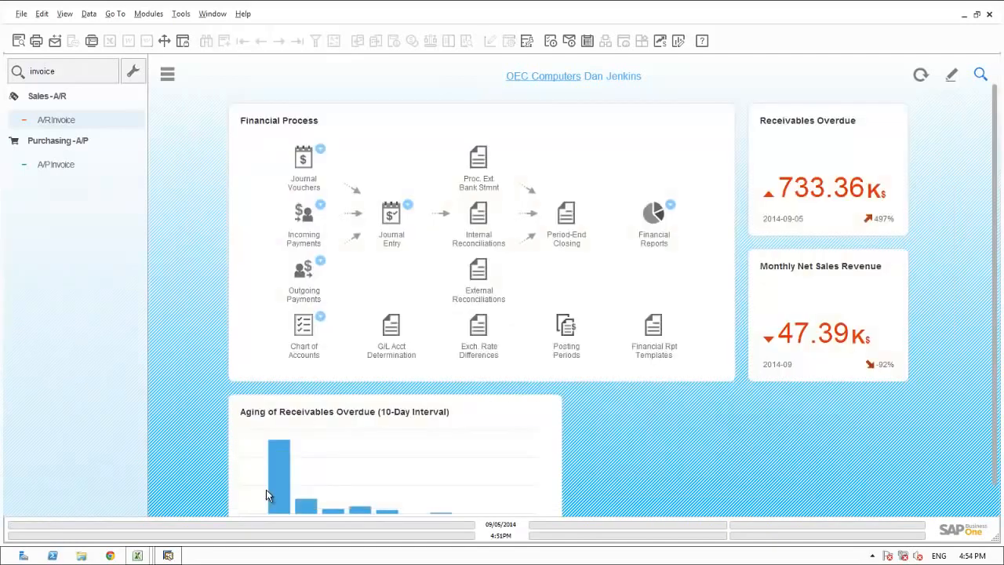
# Start a new A/P service invoice for the individual vendor and describe the first line as Travel _airfare
pyautogui.click(62, 167)
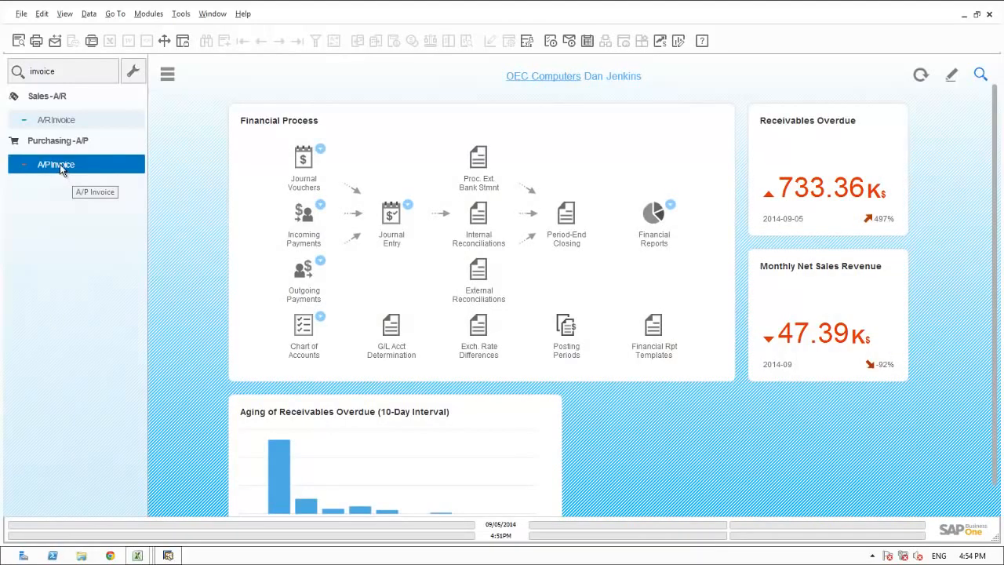
pyautogui.click(63, 170)
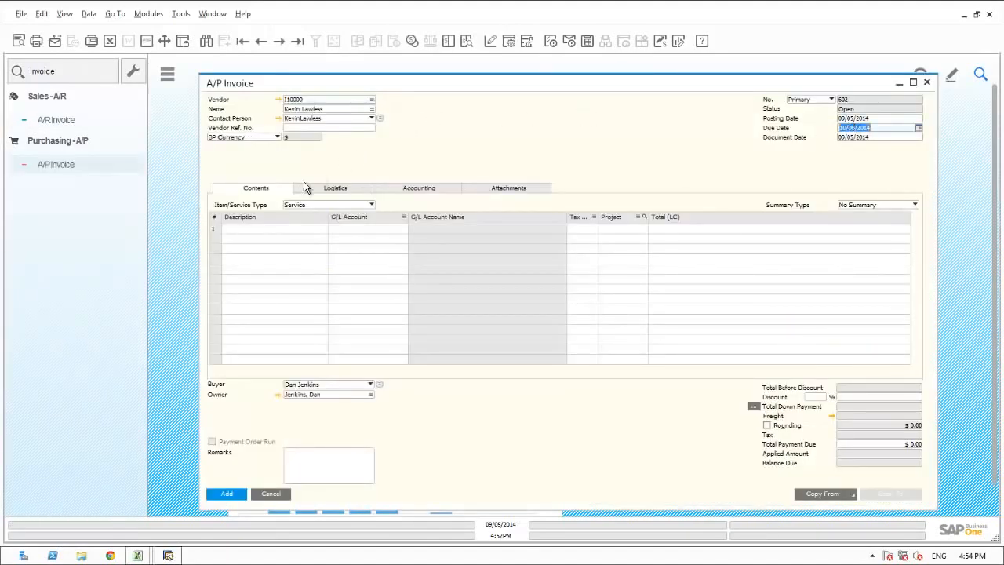
pyautogui.click(250, 229)
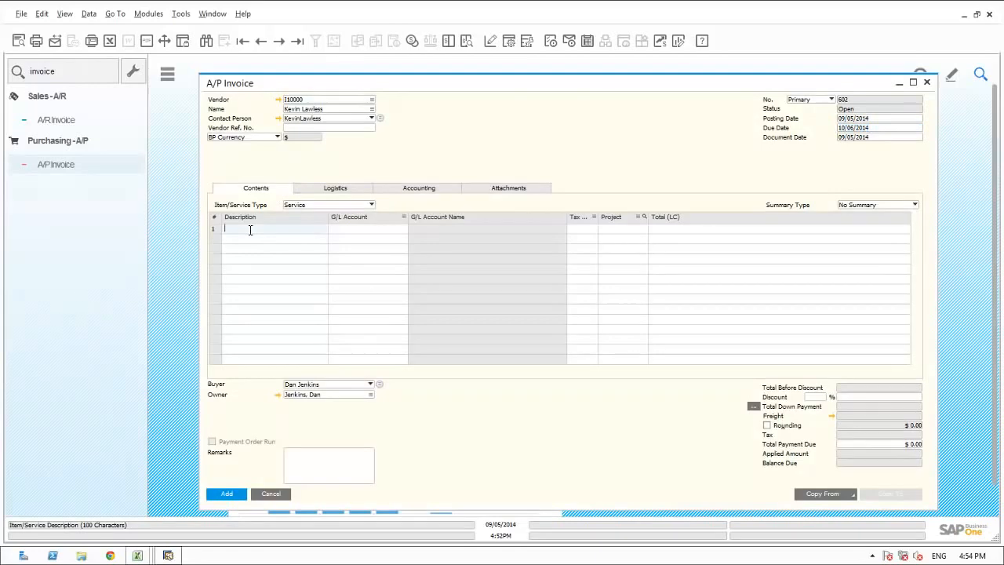
pyautogui.write('Travel airfare')
pyautogui.press('Tab')
pyautogui.press('Tab')
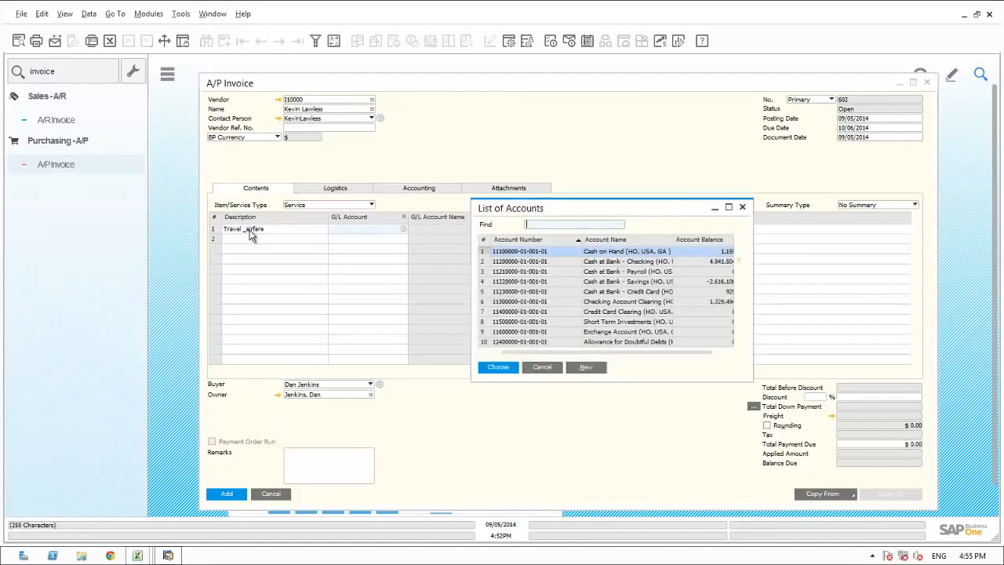
pyautogui.write('61')
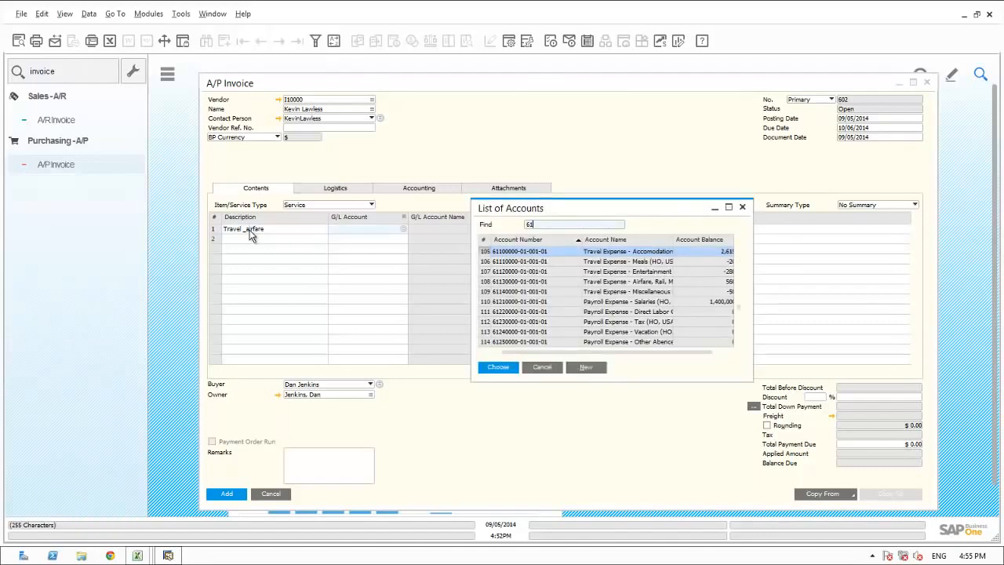
pyautogui.click(542, 282)
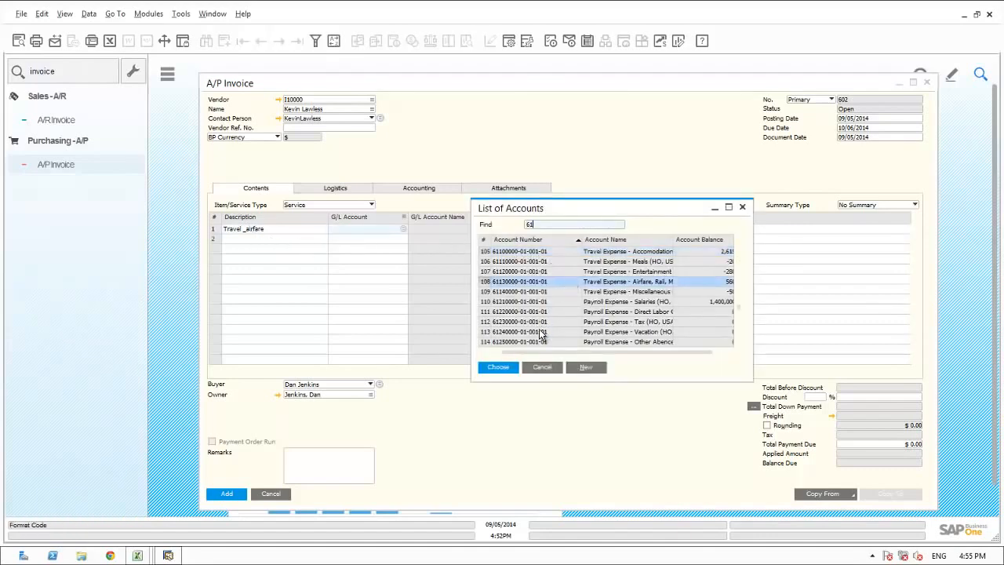
pyautogui.click(499, 367)
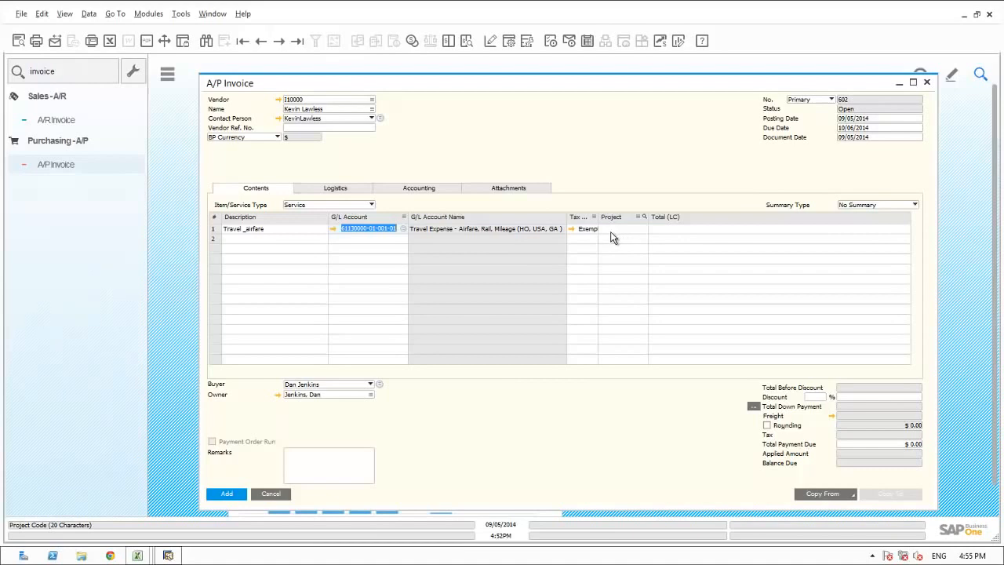
# Check the BP Project field in the accounting data, set the airfare line total to $1,000.00, and try to add the invoice
pyautogui.click(416, 192)
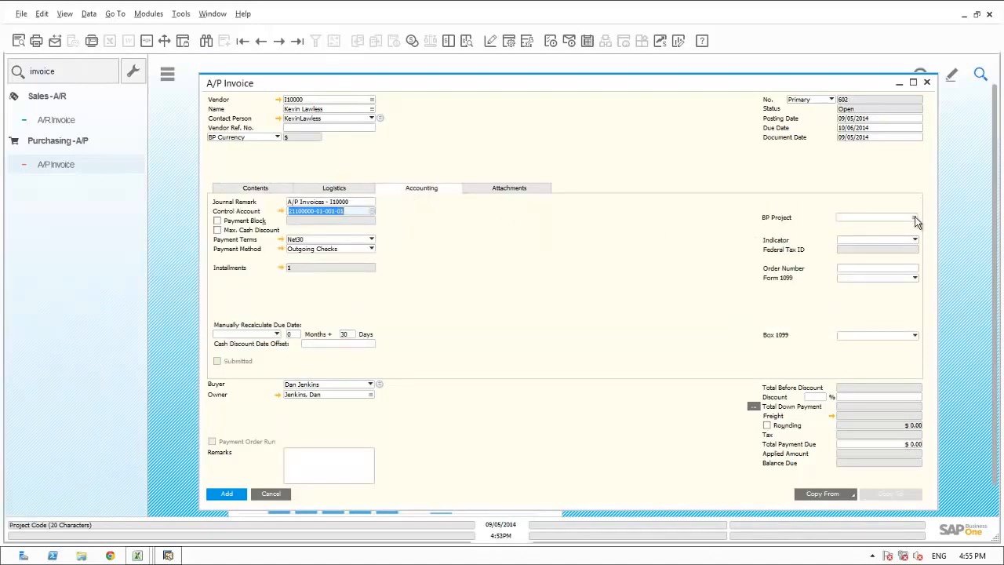
pyautogui.click(255, 189)
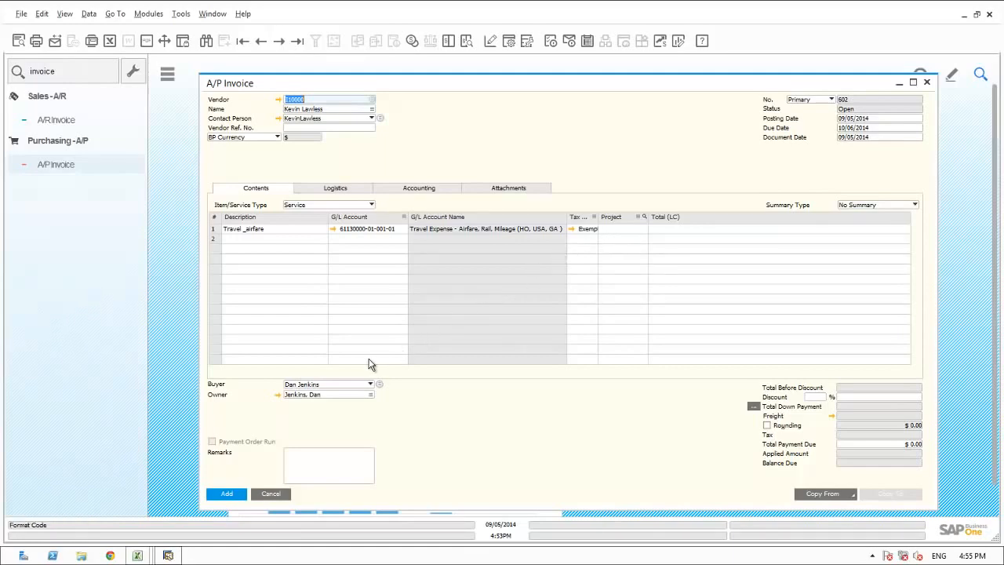
pyautogui.click(668, 228)
pyautogui.write('1000')
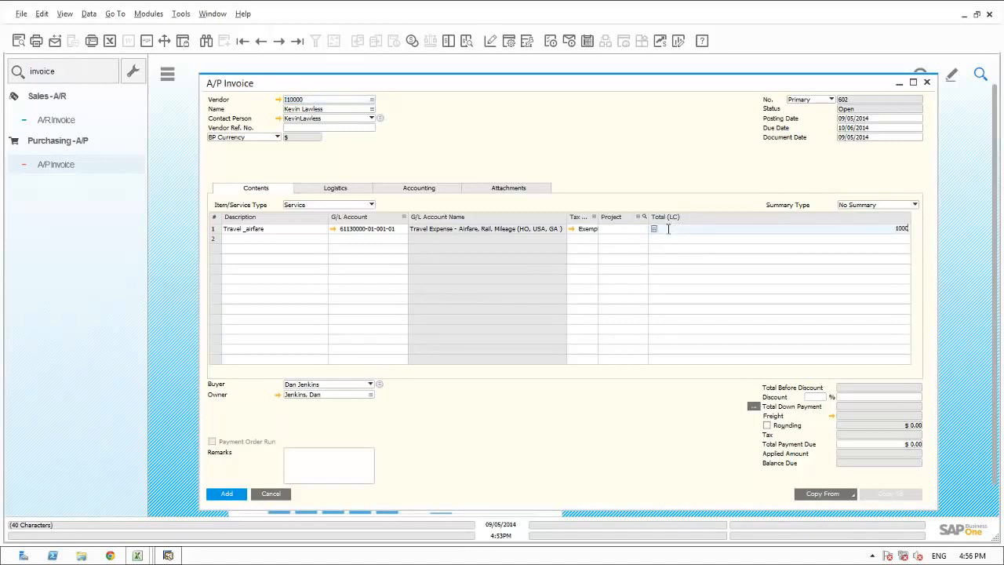
pyautogui.press('Tab')
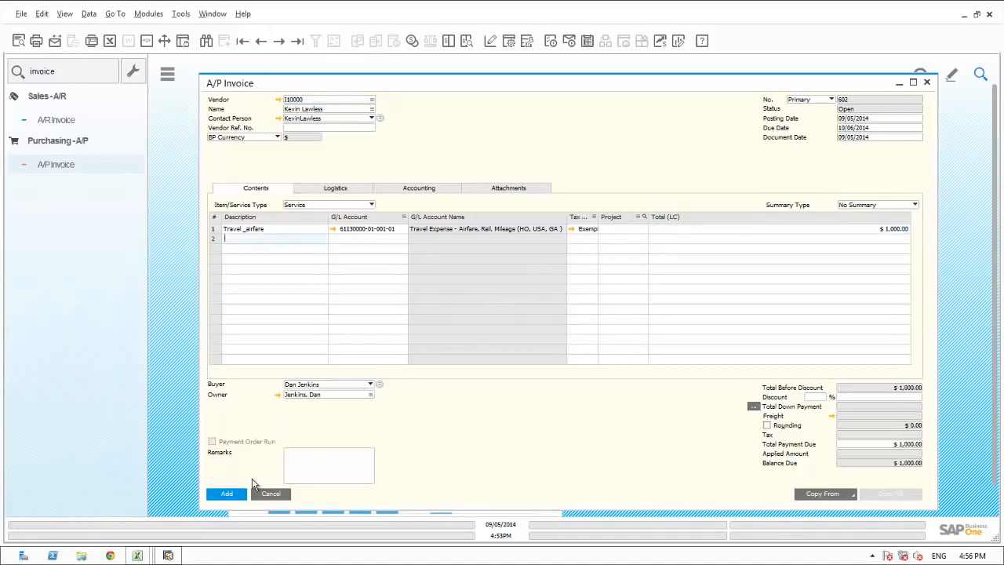
pyautogui.click(226, 493)
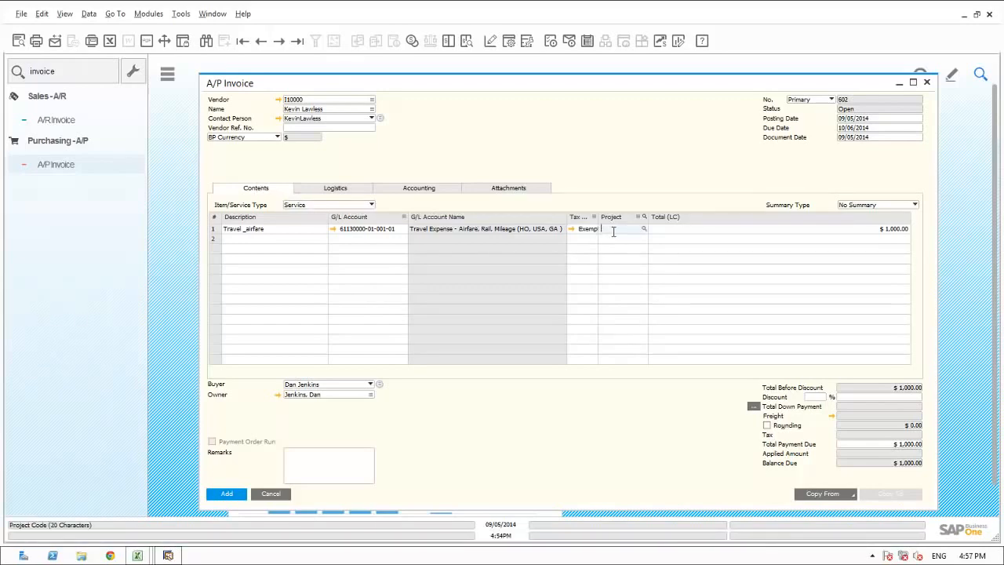
# Assign the Mexico project to the airfare line and add the A/P invoice, accepting that it cannot be changed
pyautogui.press('Tab')
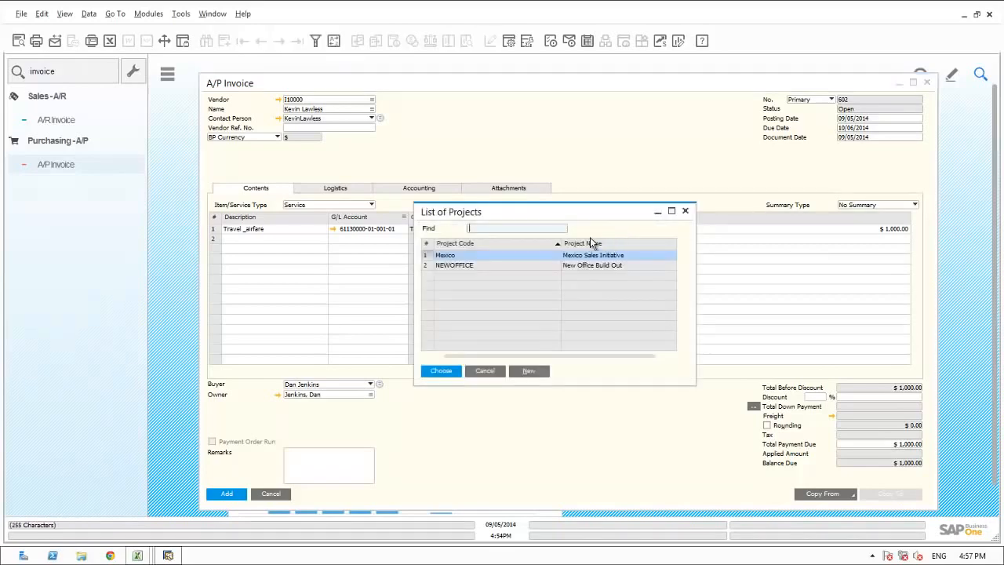
pyautogui.doubleClick(467, 257)
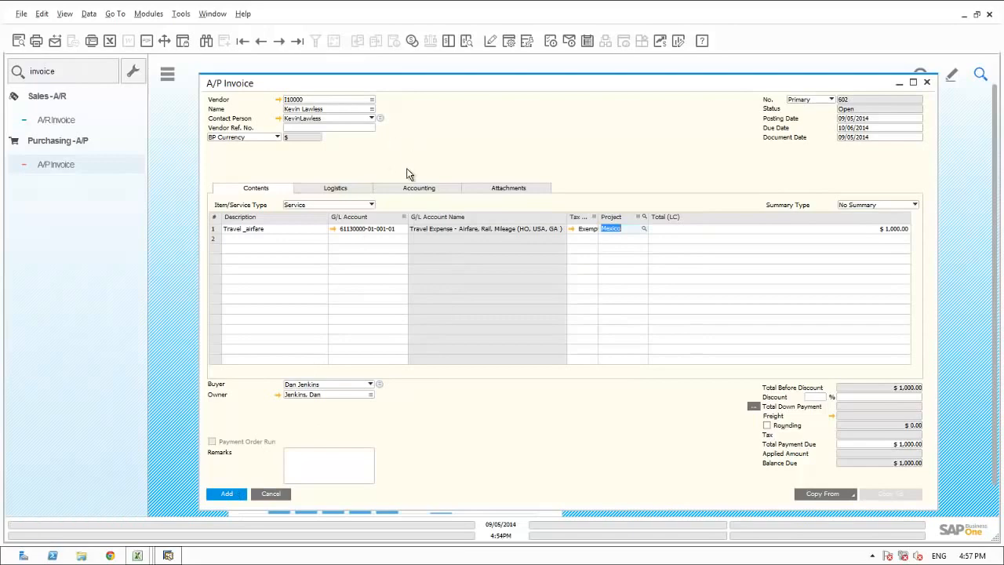
pyautogui.click(408, 190)
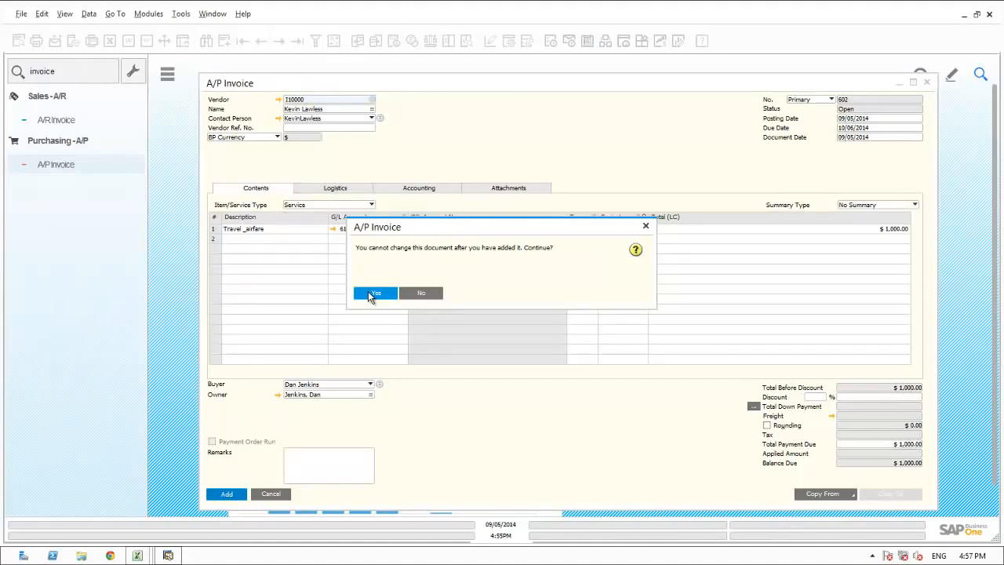
pyautogui.click(374, 293)
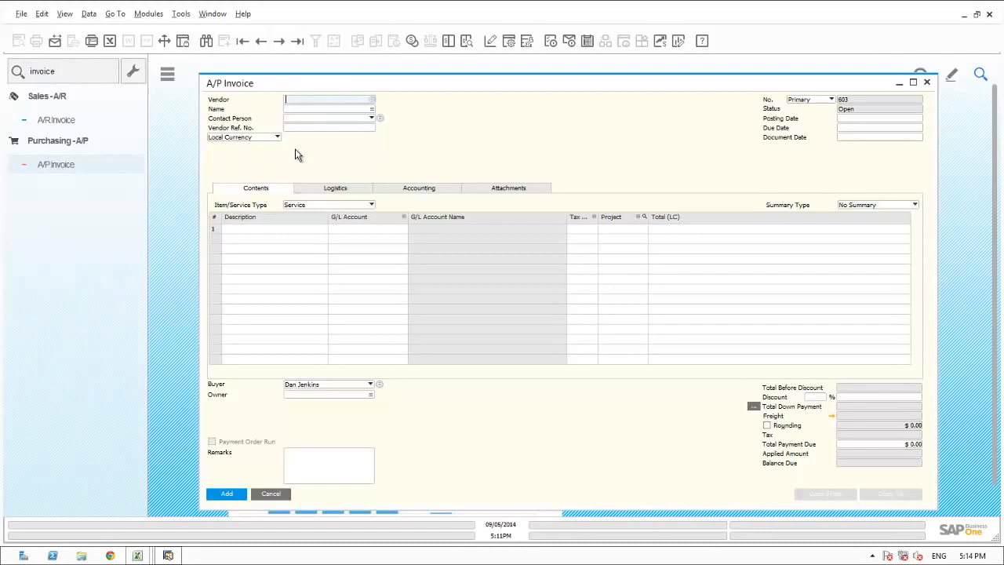
# Edit the A/P Invoice form layout to move the BP Project field from the accounting data to the header below the currency, and save the changes
pyautogui.click(181, 14)
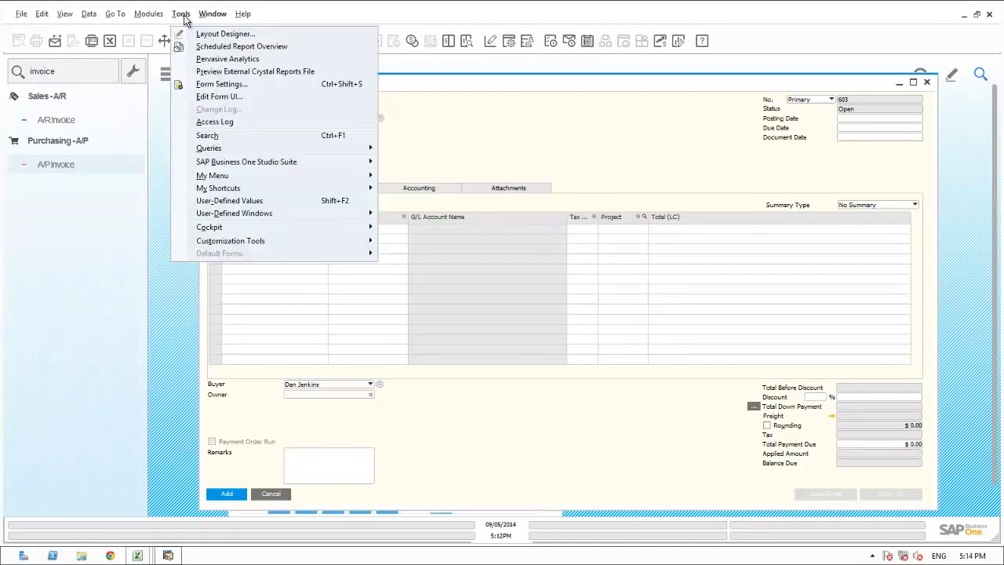
pyautogui.click(225, 97)
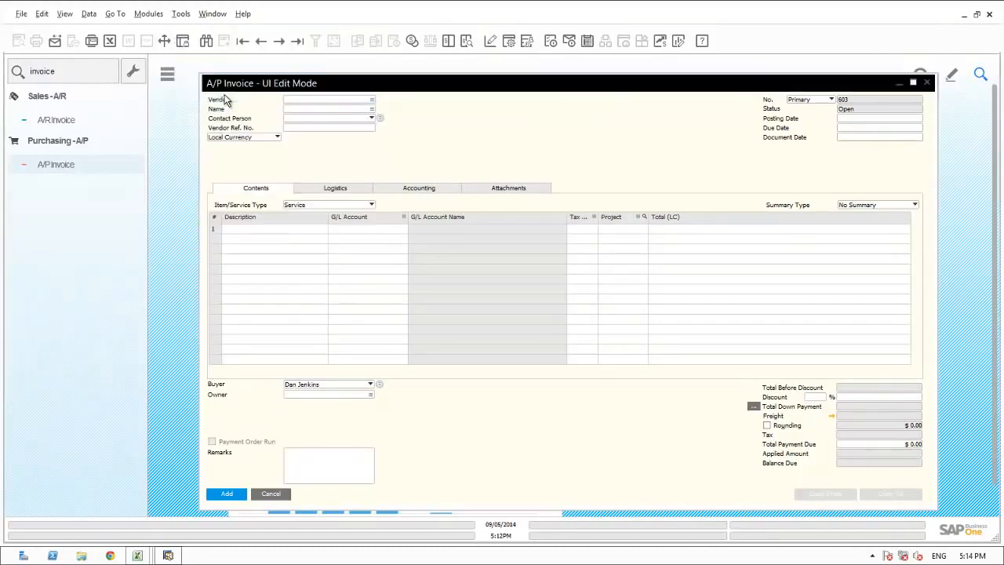
pyautogui.click(422, 188)
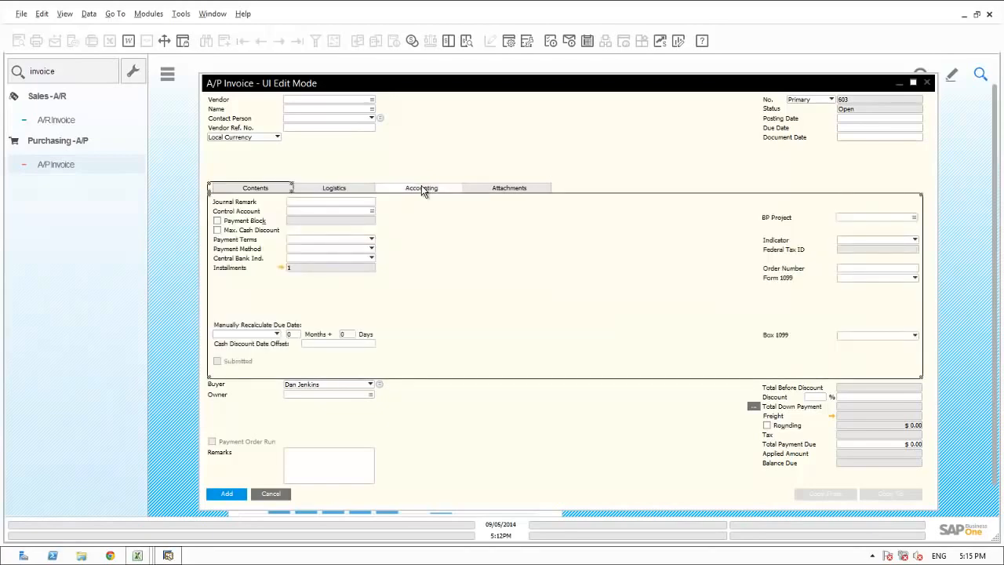
pyautogui.click(771, 219)
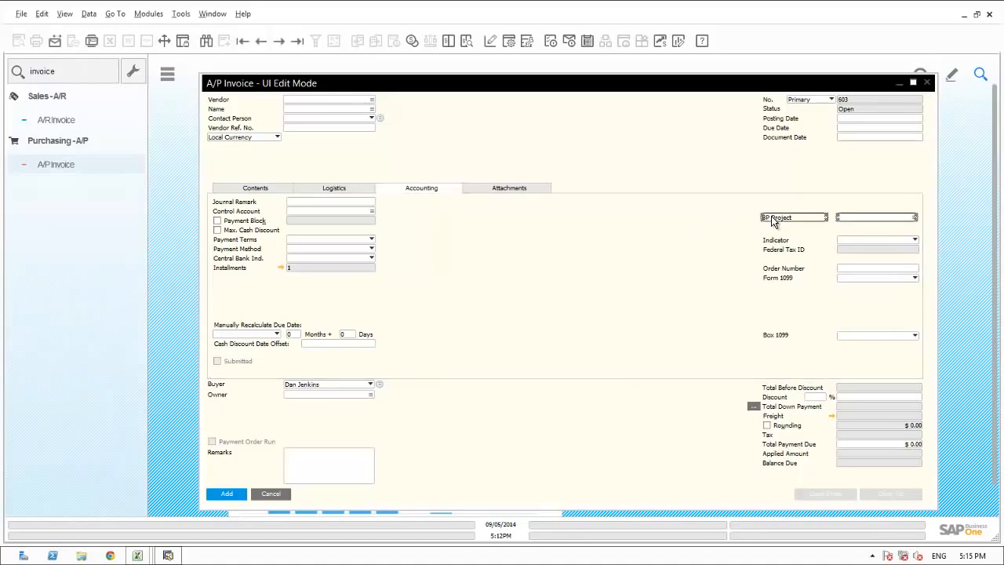
pyautogui.moveTo(772, 219); pyautogui.dragTo(220, 155)
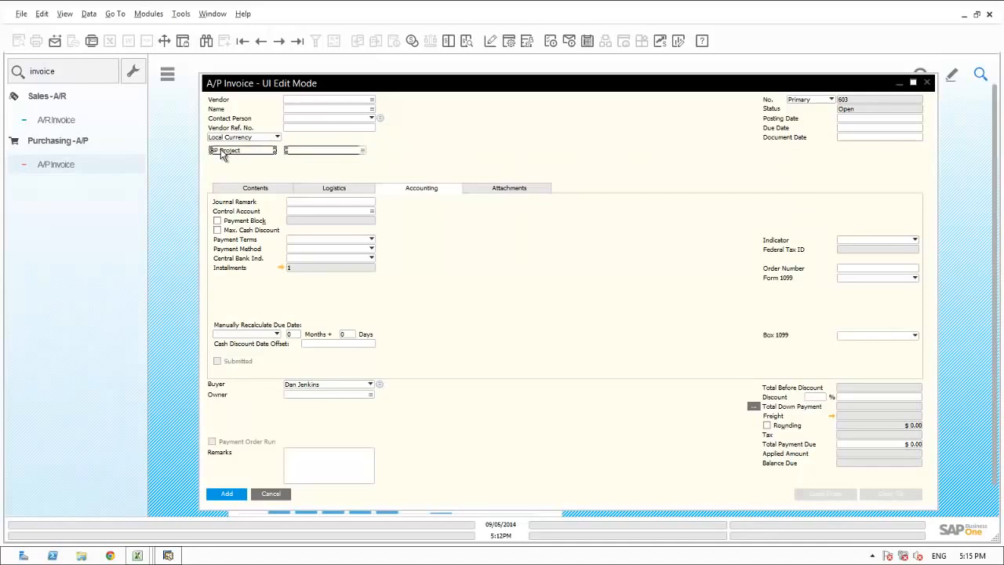
pyautogui.hotkey('ctrl', 'shift', 'u')
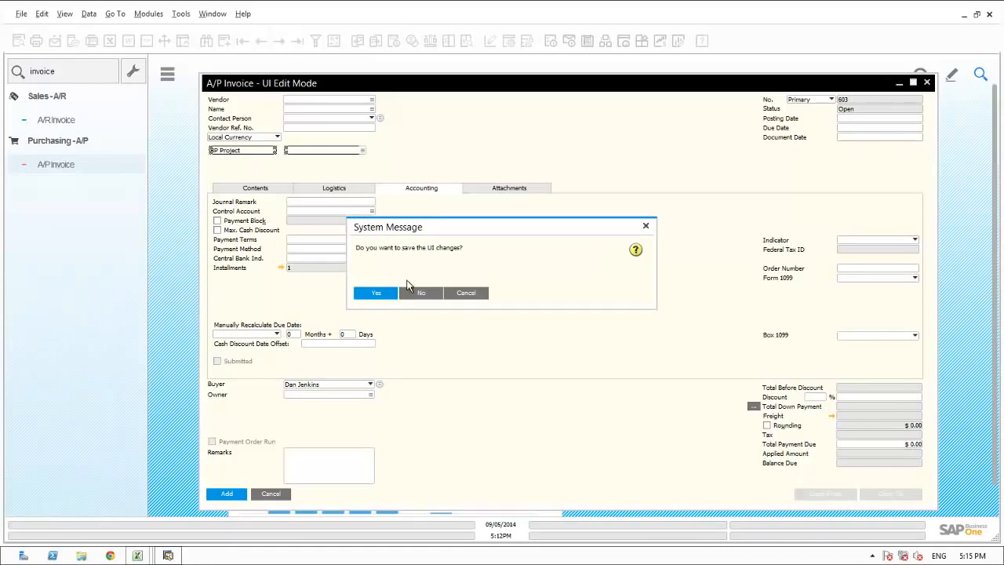
pyautogui.click(377, 292)
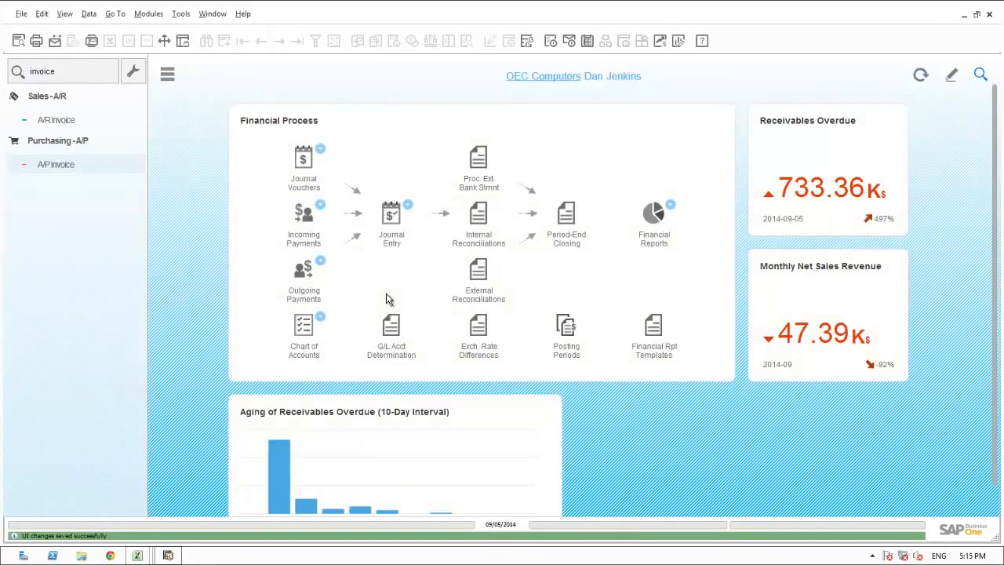
# Start an A/P invoice for the first listed vendor, with BP Project Mexico and posting date 09/05/2014
pyautogui.click(59, 170)
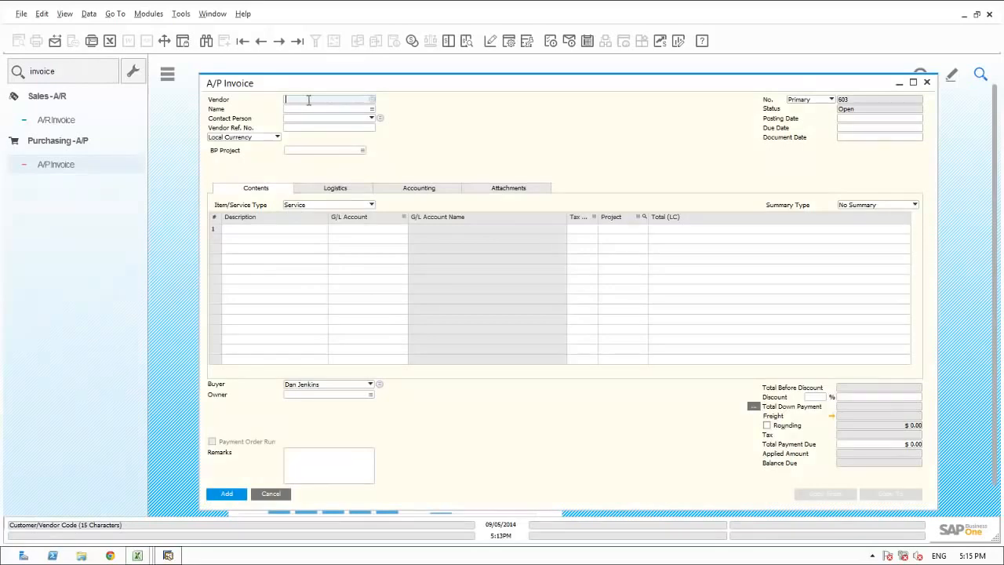
pyautogui.press('Tab')
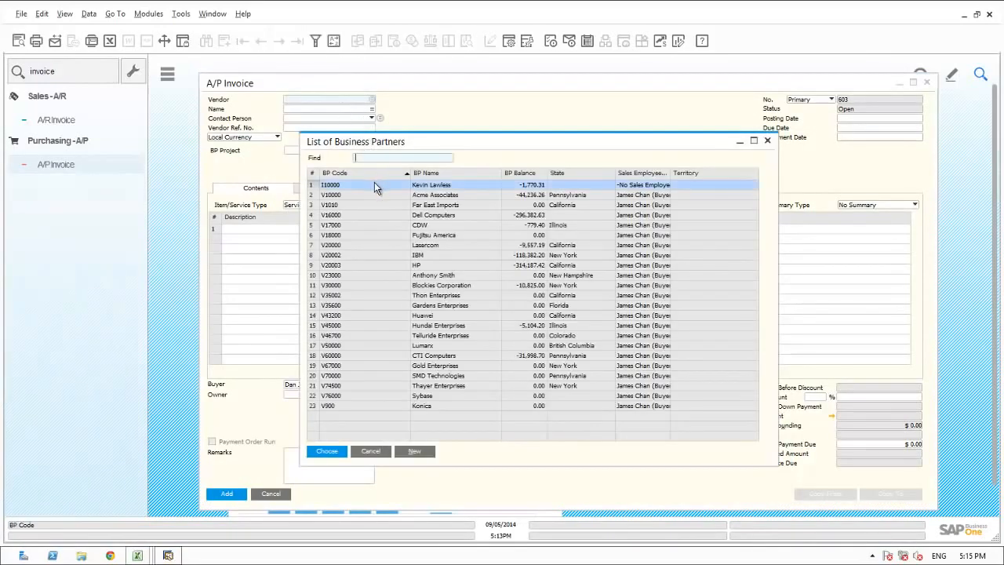
pyautogui.doubleClick(374, 184)
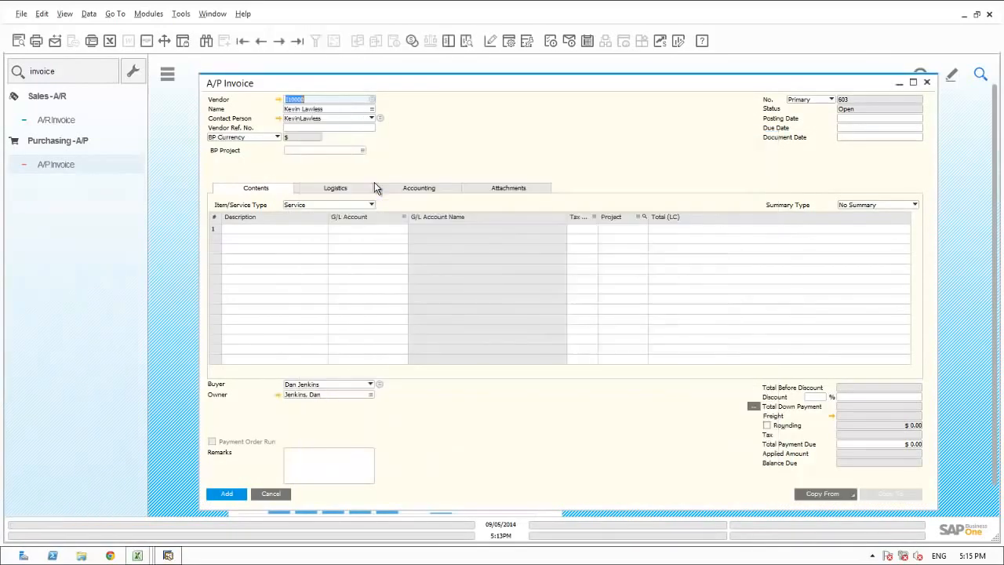
pyautogui.click(332, 151)
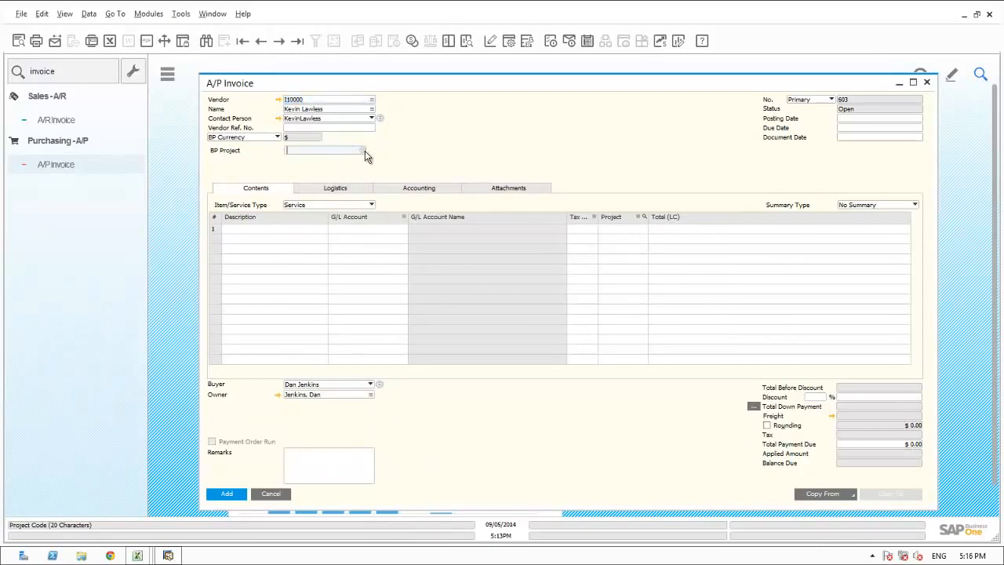
pyautogui.click(363, 151)
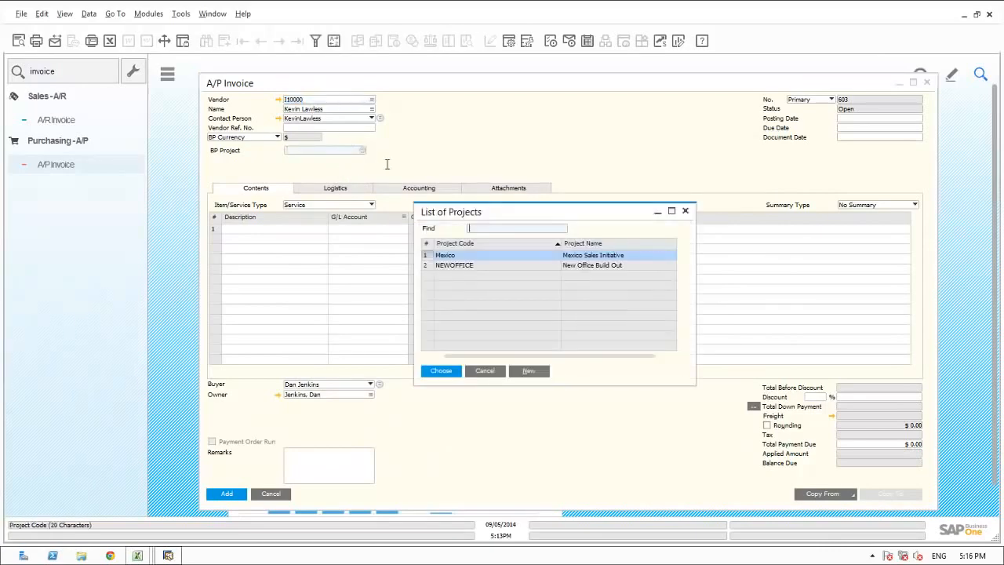
pyautogui.doubleClick(462, 258)
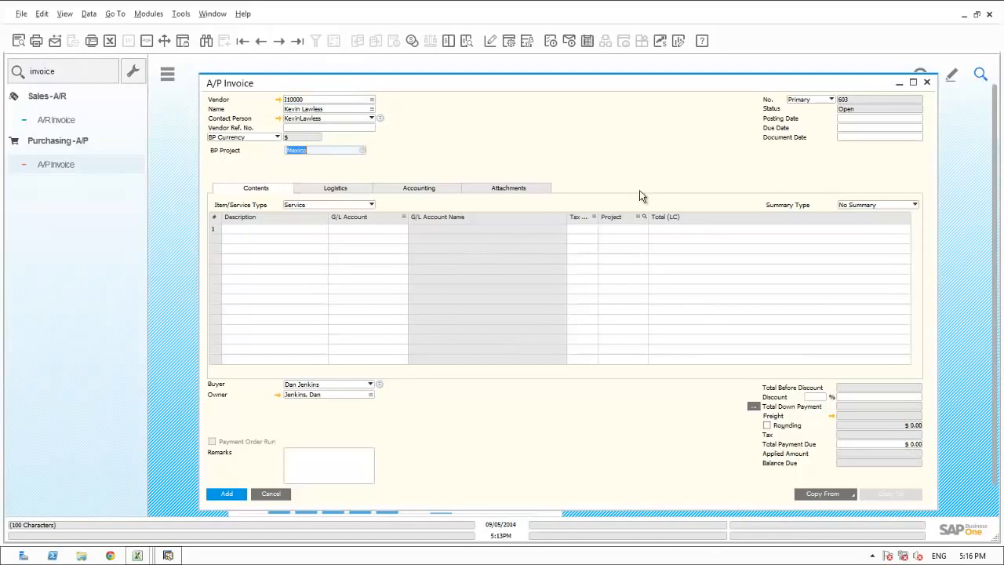
pyautogui.click(852, 118)
pyautogui.press('Tab')
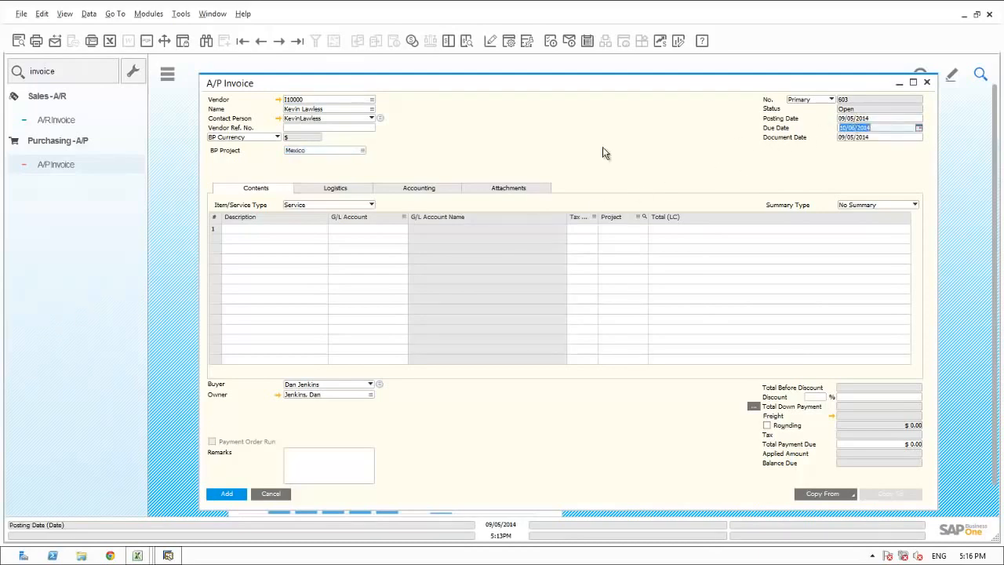
pyautogui.click(247, 229)
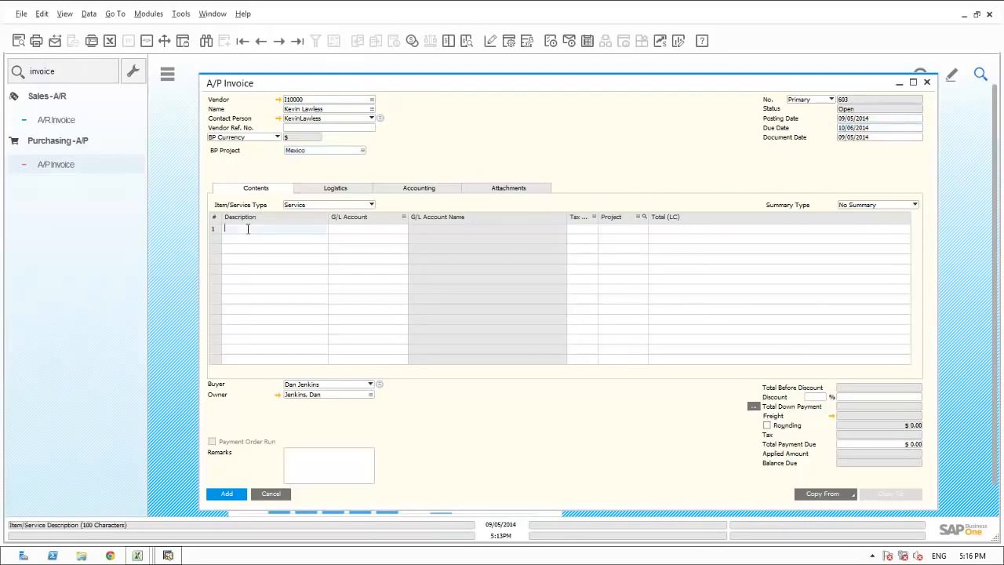
pyautogui.write('Travel')
pyautogui.press('Tab')
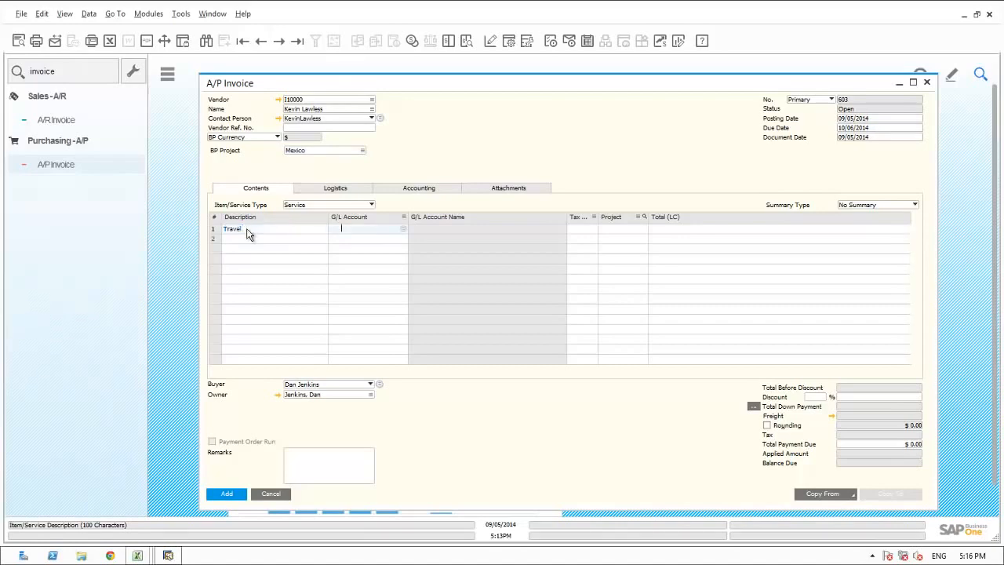
pyautogui.write('61')
pyautogui.press('Tab')
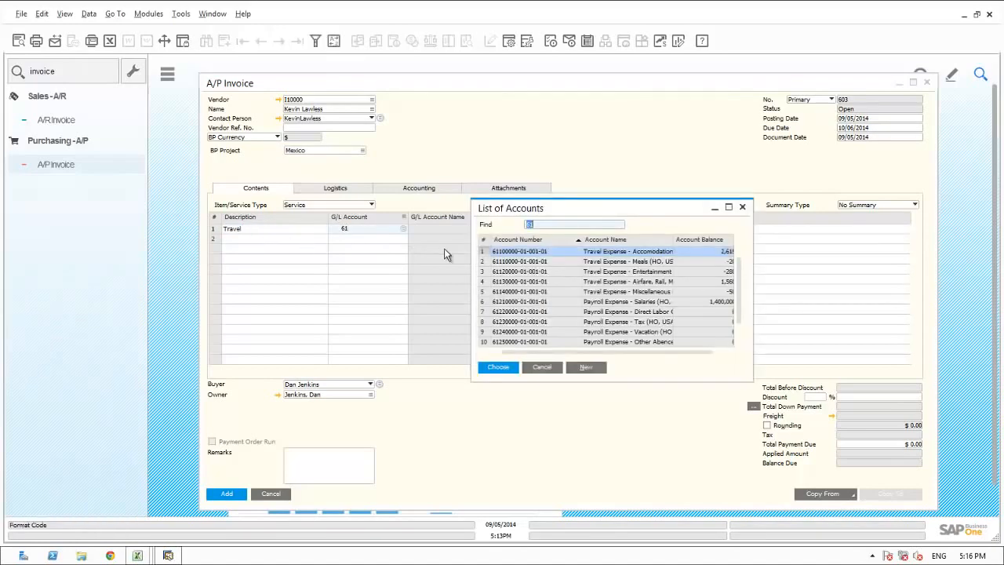
pyautogui.click(530, 283)
pyautogui.doubleClick(532, 286)
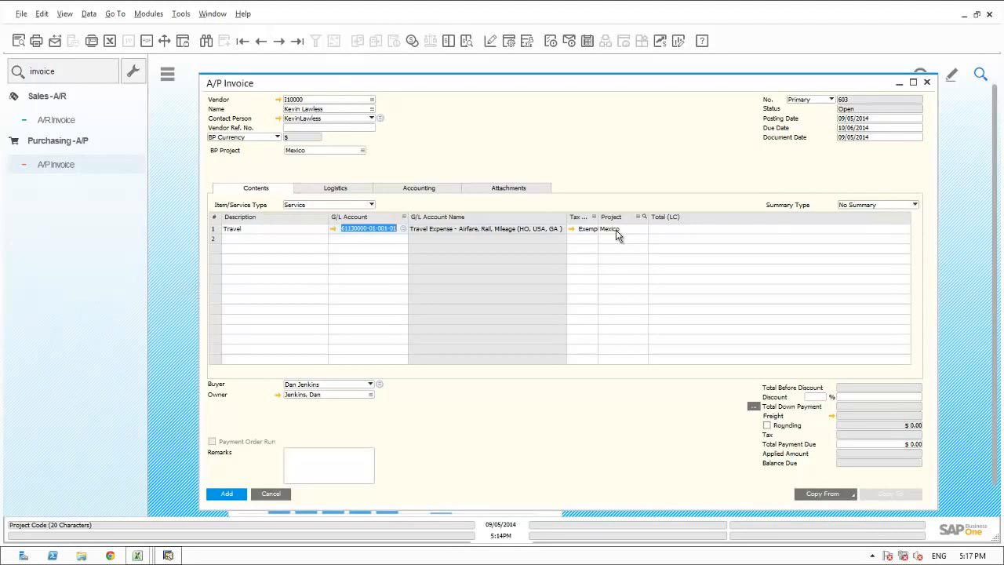
pyautogui.click(270, 493)
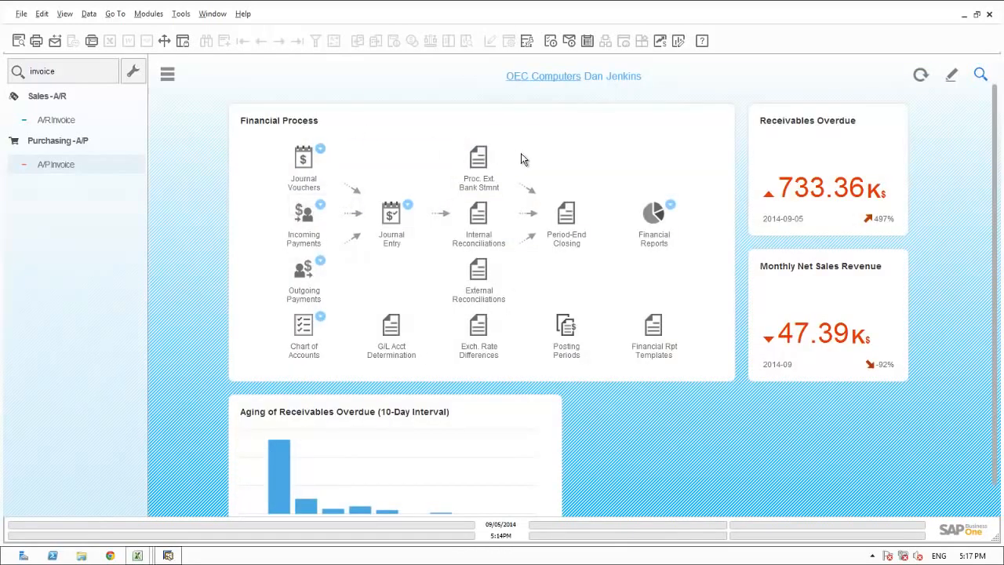
# Run the Profit and Loss Statement for 01/01/2014 to 12/31/2014, limited to the Mexico project through the expanded selection criteria
pyautogui.click(671, 209)
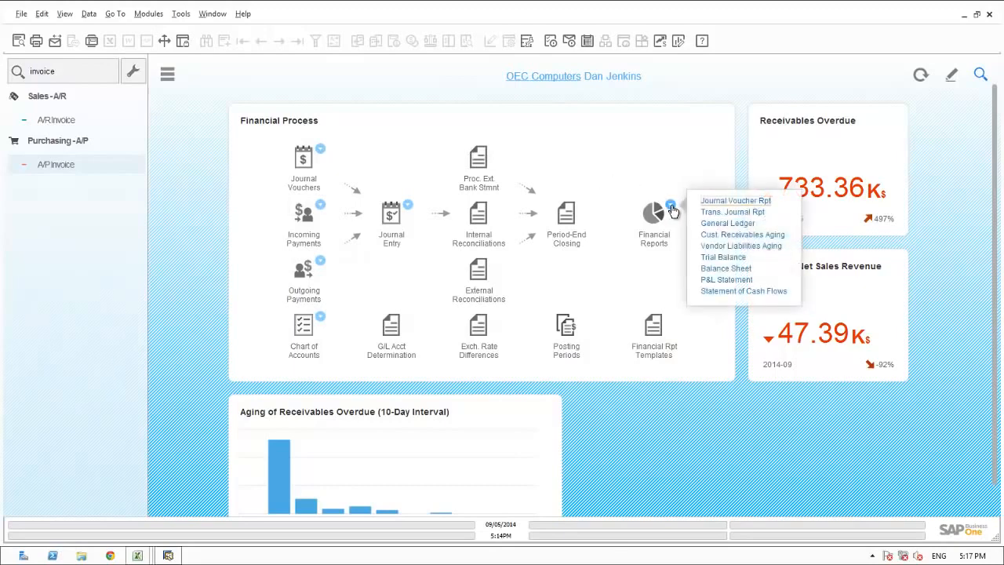
pyautogui.click(723, 280)
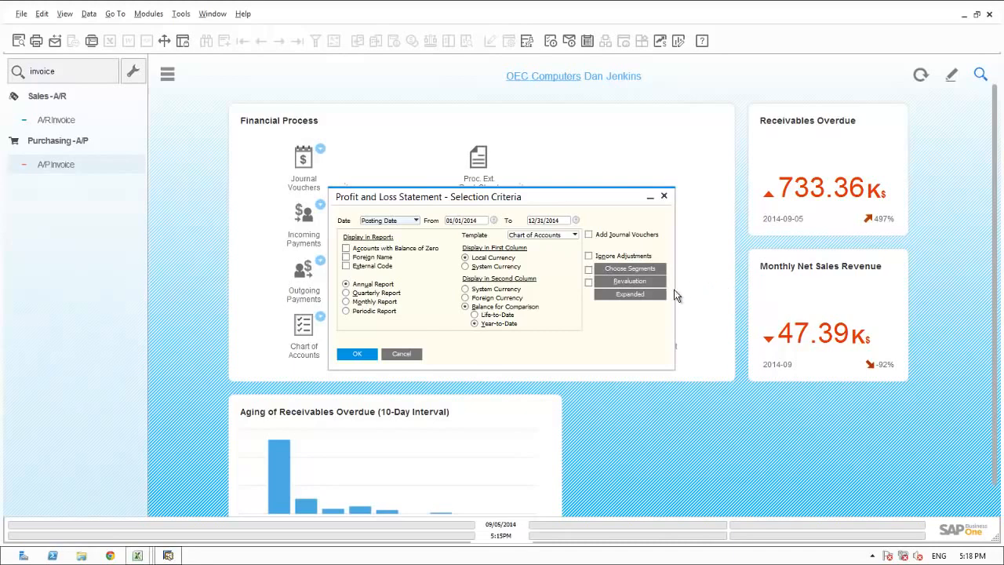
pyautogui.click(621, 297)
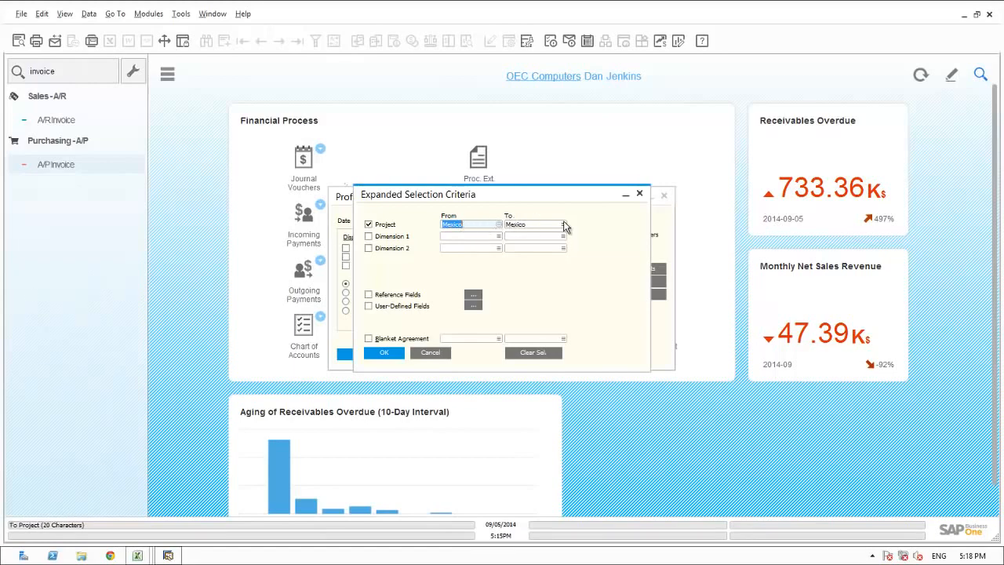
pyautogui.click(371, 353)
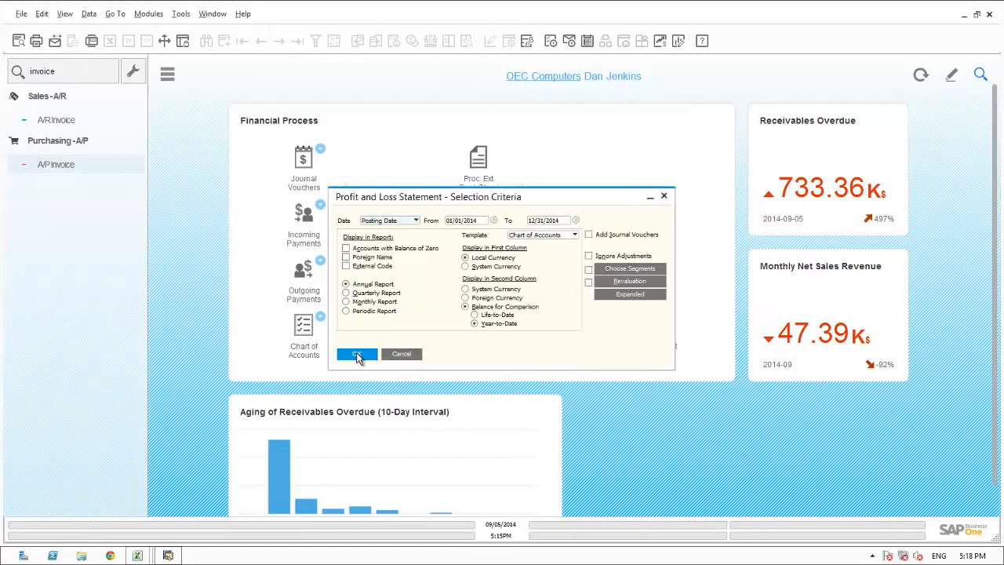
pyautogui.click(356, 356)
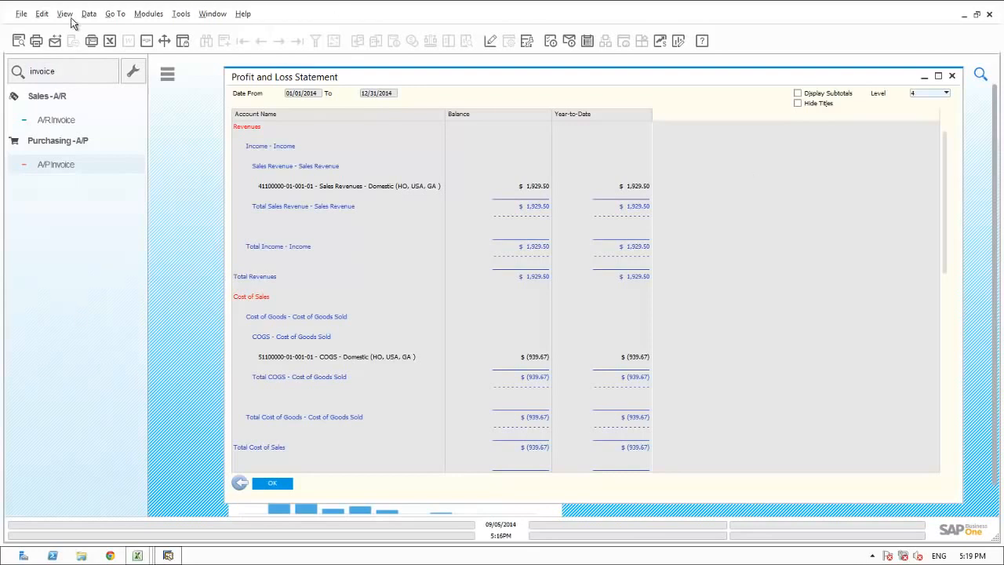
# Preview the printed layout of the Profit and Loss Statement and close all open windows
pyautogui.click(18, 42)
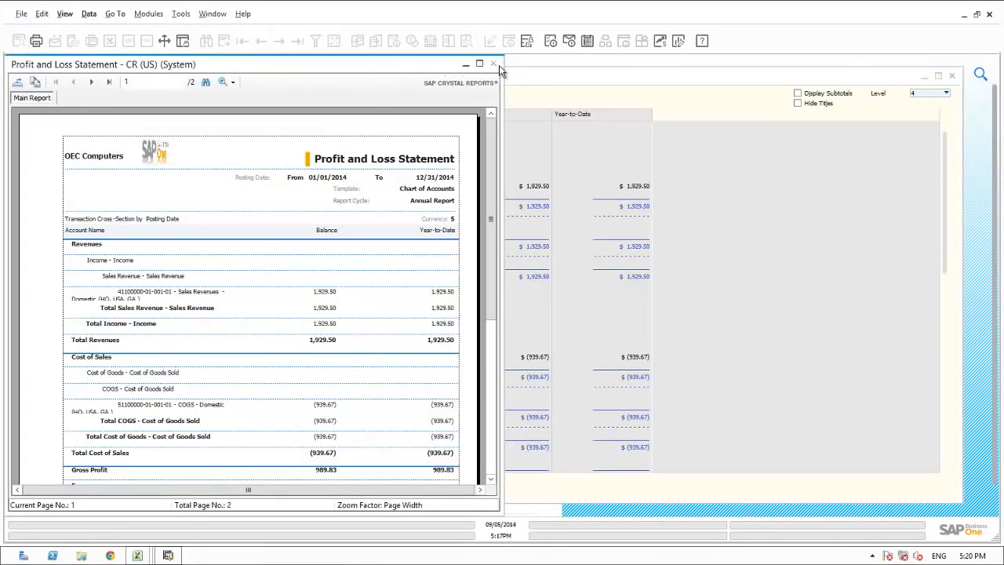
pyautogui.click(217, 16)
pyautogui.click(228, 46)
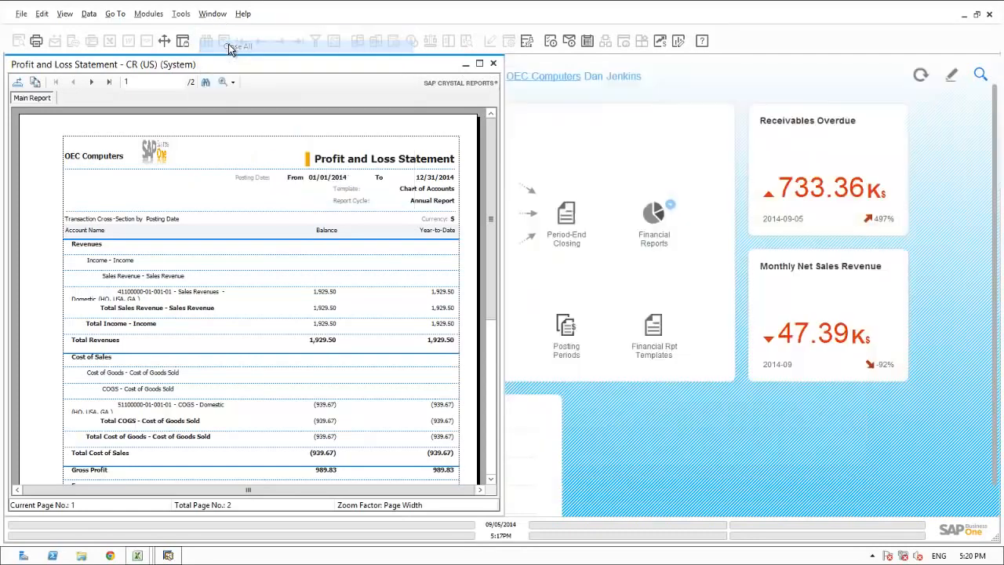
# Run the Transaction Report by Projects for the Mexico project over 01/01/2014 to 12/31/2014 and expand all its rows
pyautogui.click(64, 126)
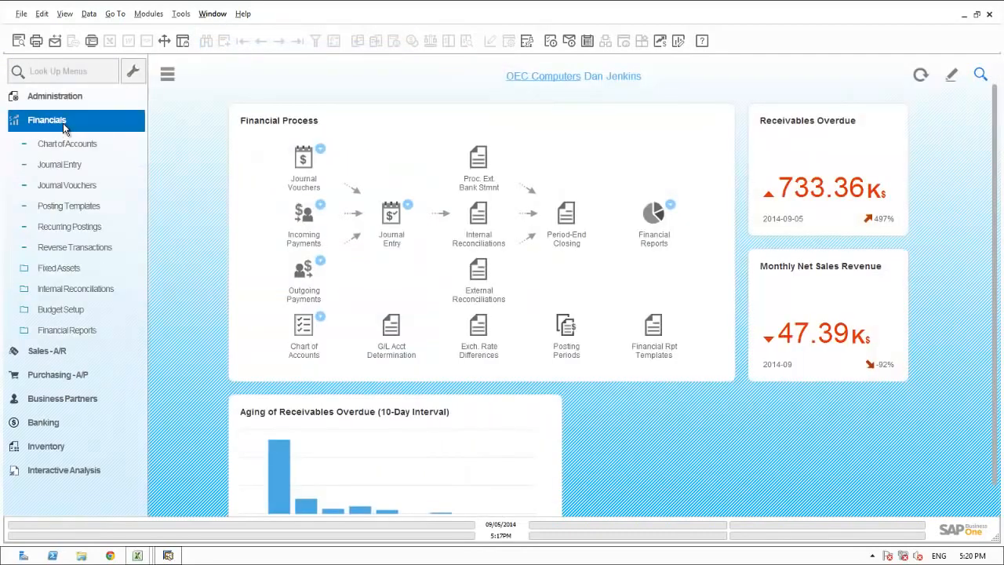
pyautogui.click(66, 334)
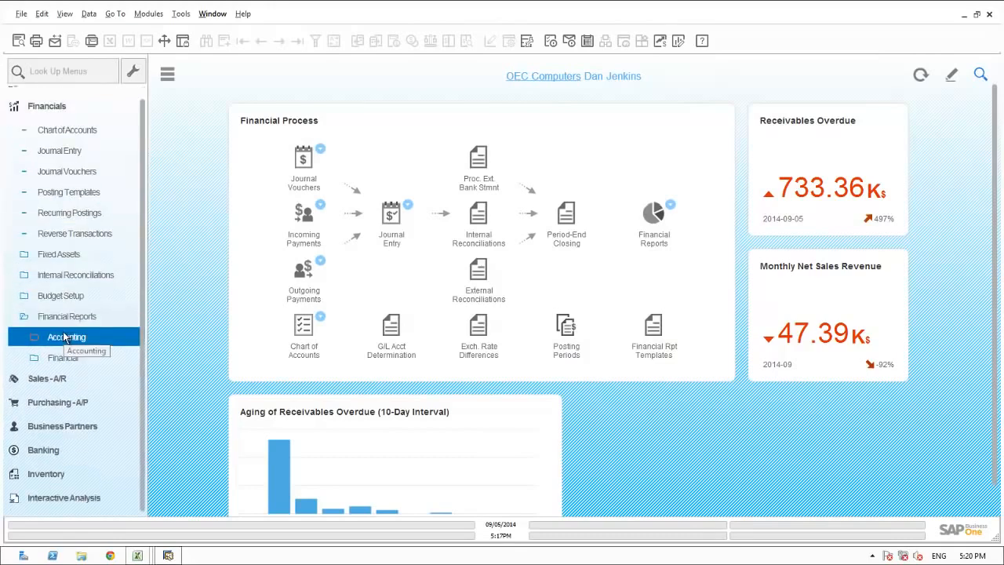
pyautogui.click(67, 335)
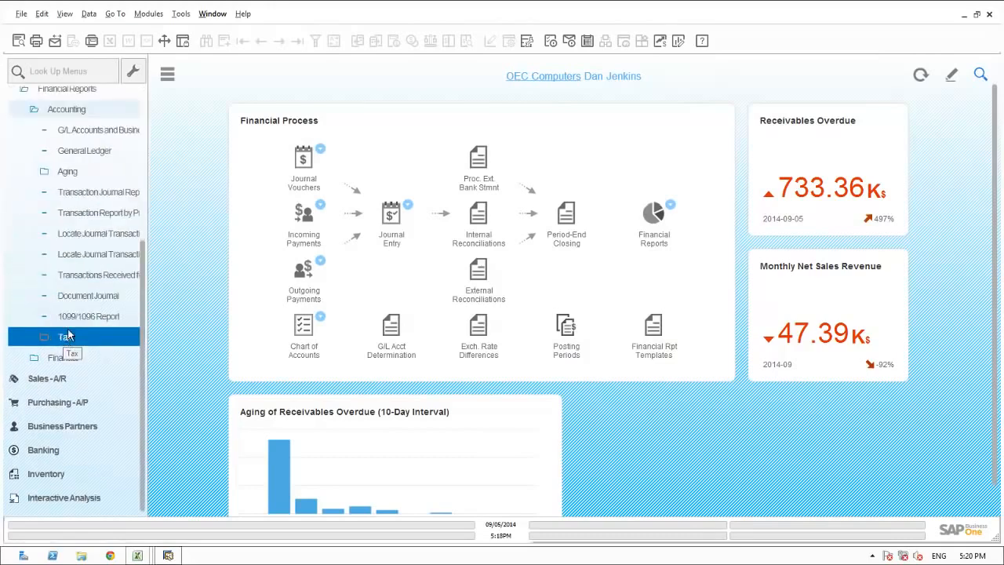
pyautogui.click(76, 216)
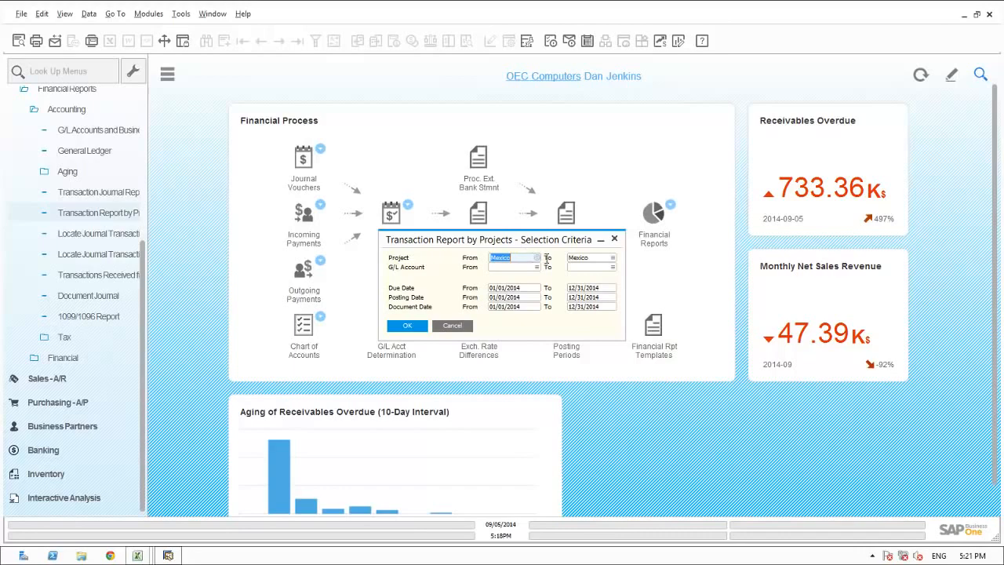
pyautogui.click(407, 328)
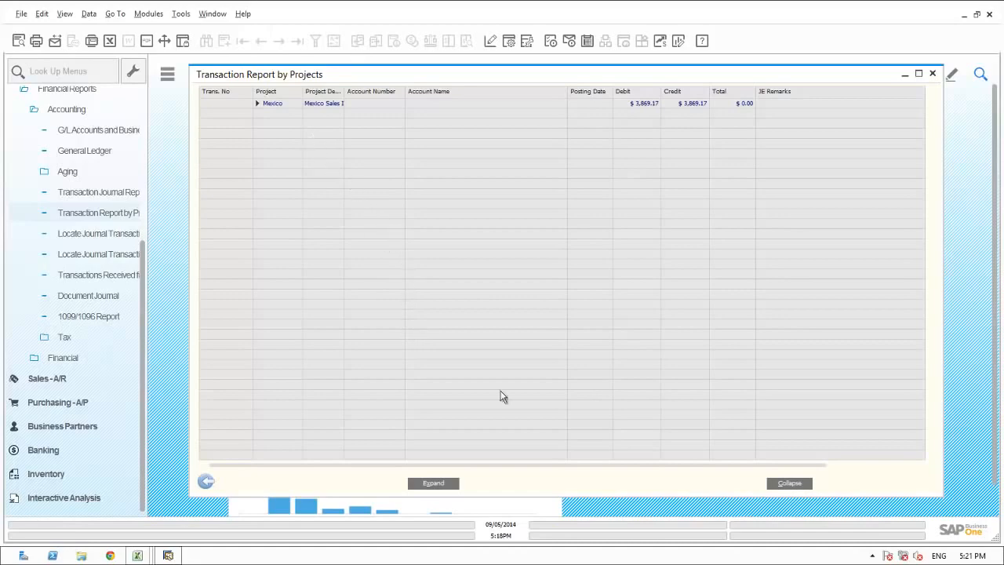
pyautogui.click(432, 483)
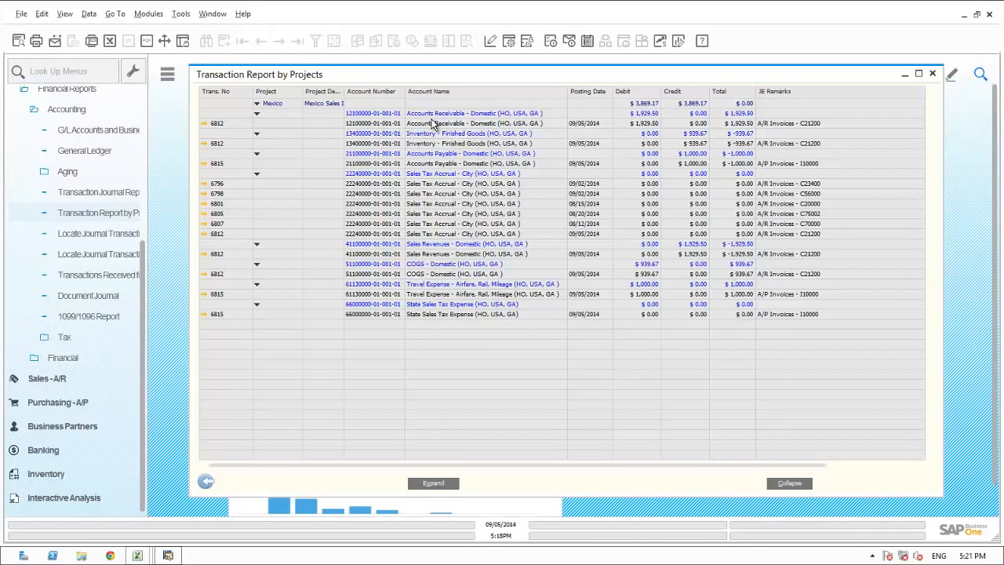
# Examine the journal entry behind the Accounts Receivable row and its source A/R invoice, and close both to return to the report
pyautogui.click(204, 124)
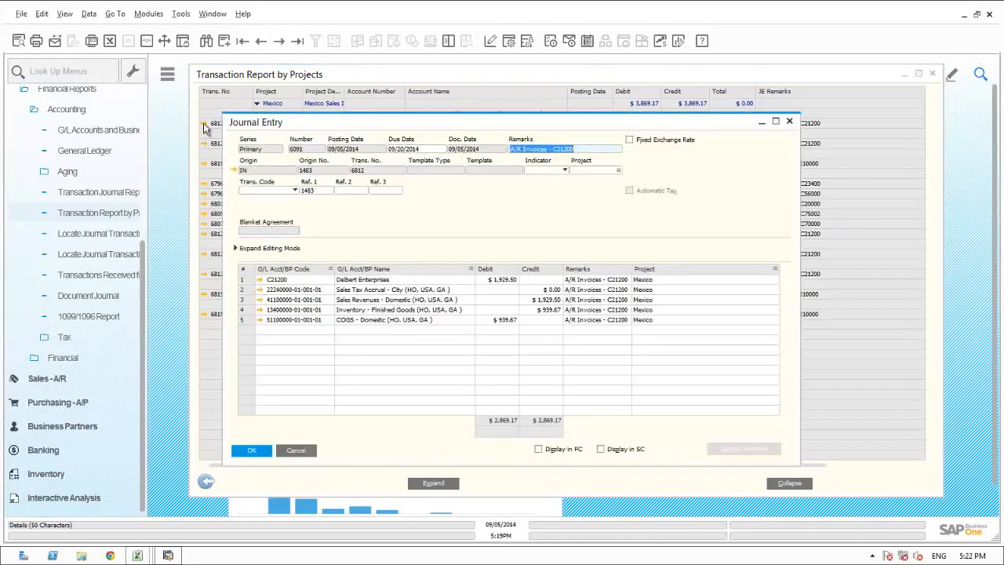
pyautogui.click(237, 170)
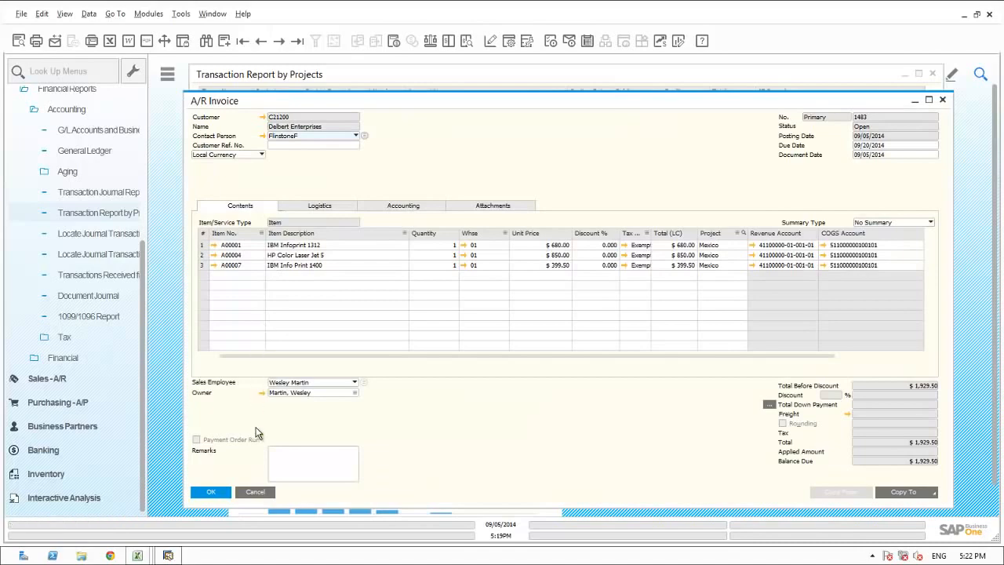
pyautogui.click(253, 491)
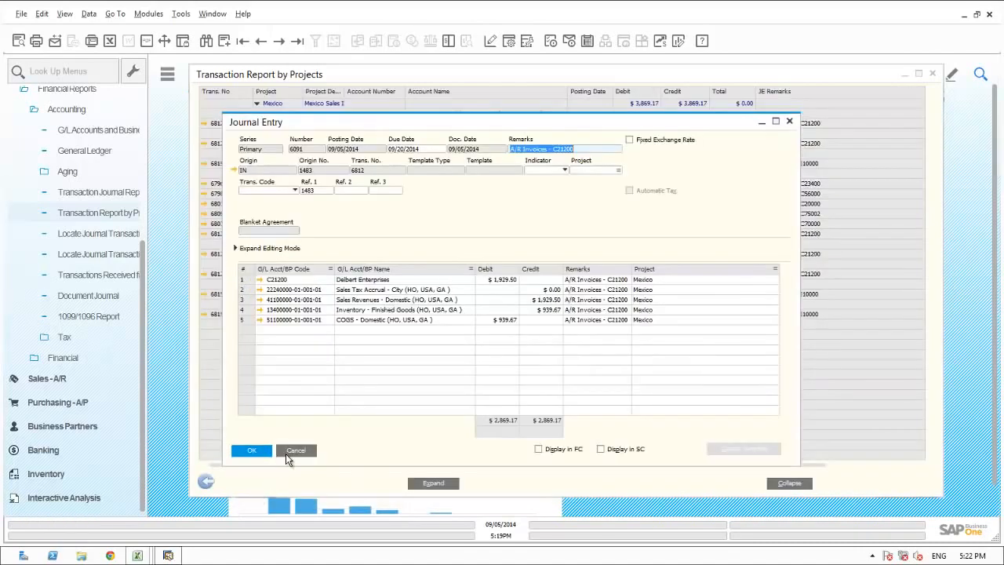
pyautogui.click(295, 451)
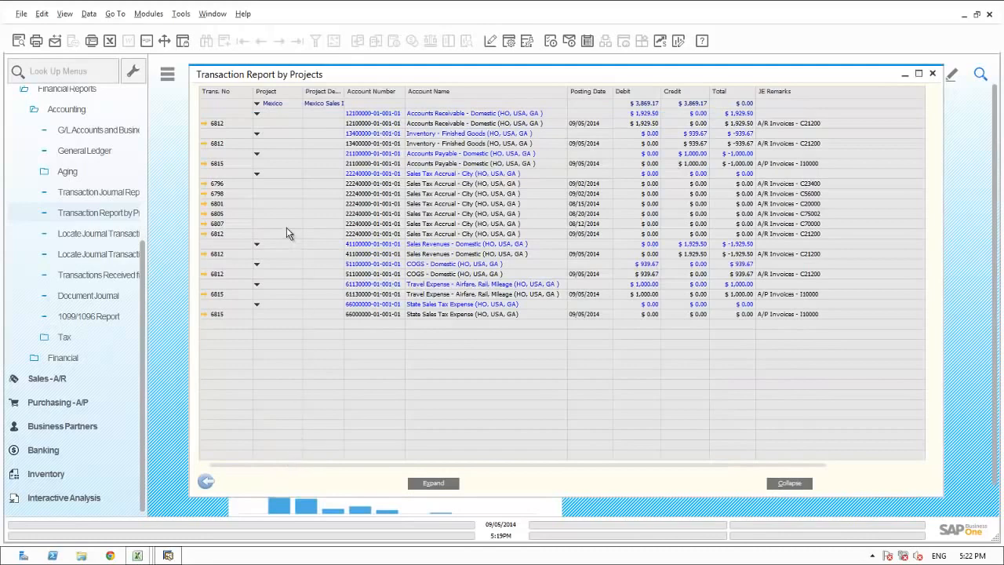